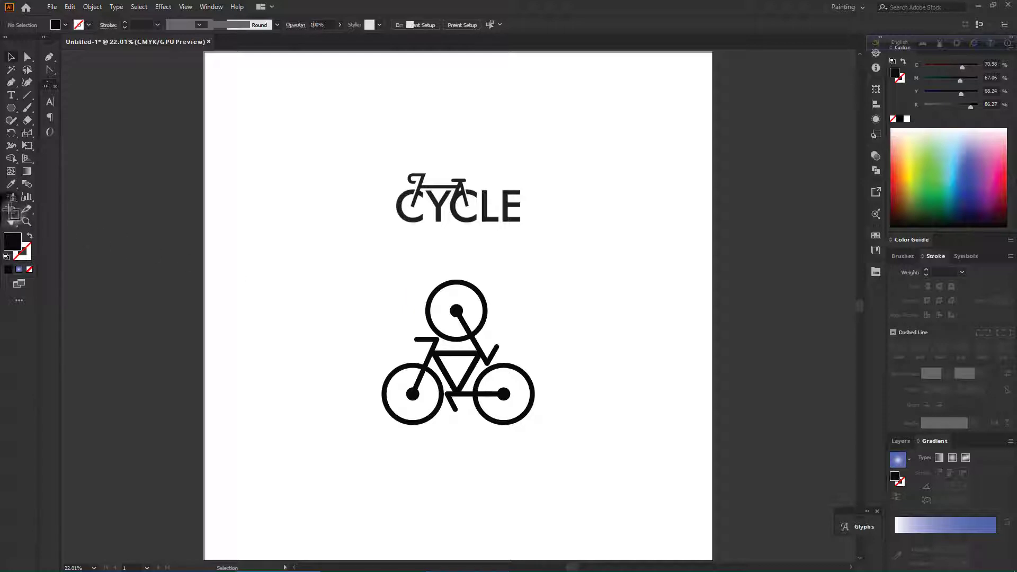
Draw a second artboard beside the first one and set its width to 2000 px.
{"action": "left_click", "coordinate": [10, 210]}
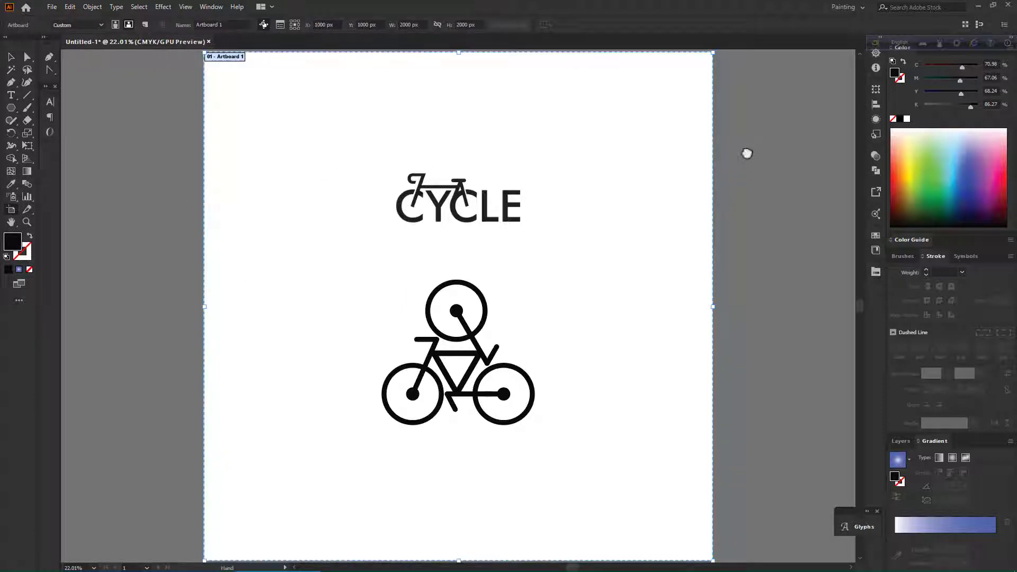
{"action": "left_click_drag", "start_coordinate": [747, 154], "coordinate": [554, 144]}
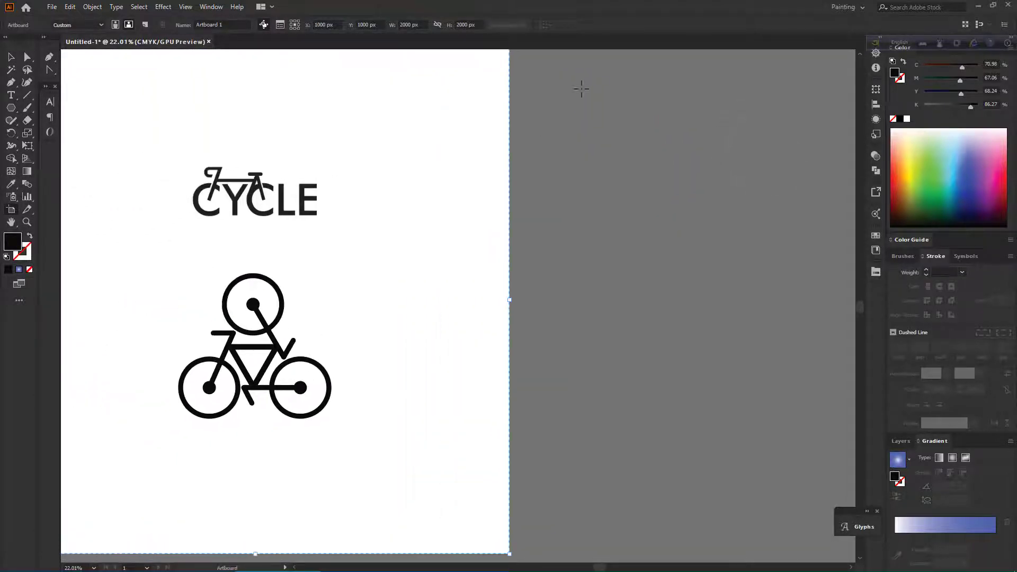
{"action": "scroll", "coordinate": [582, 89], "scroll_direction": "up", "scroll_amount": 2}
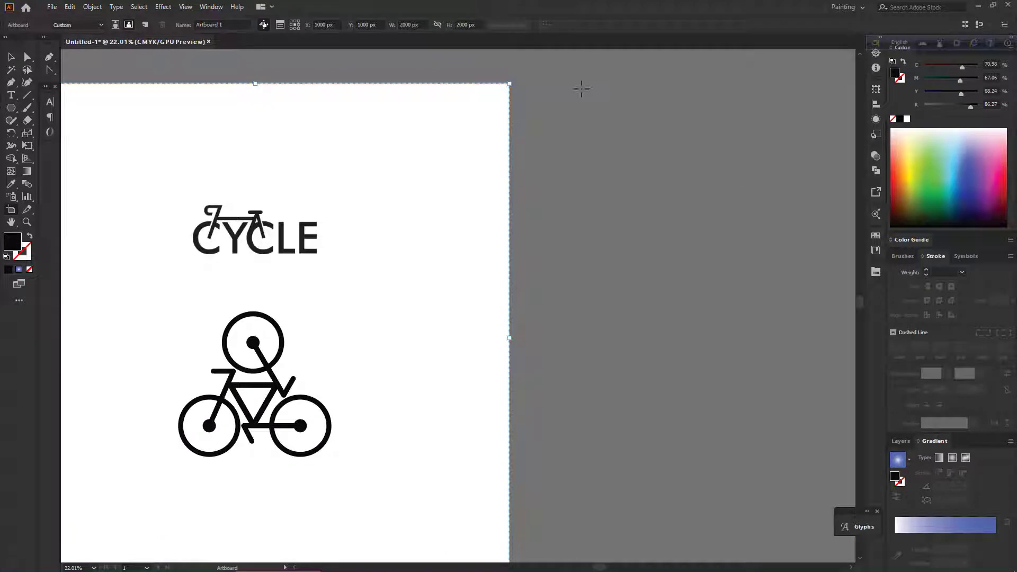
{"action": "left_click", "coordinate": [551, 82]}
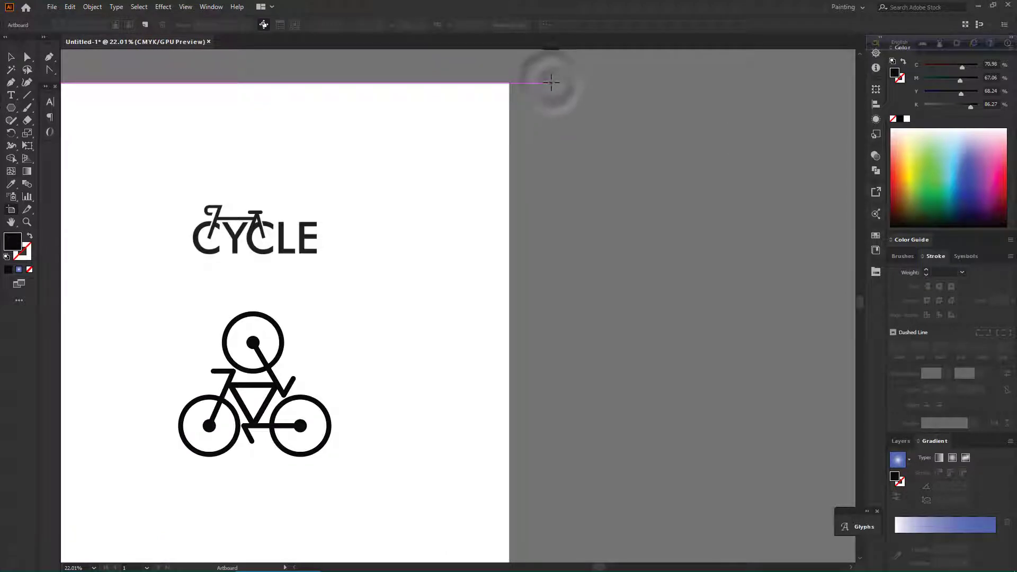
{"action": "left_click", "coordinate": [551, 83]}
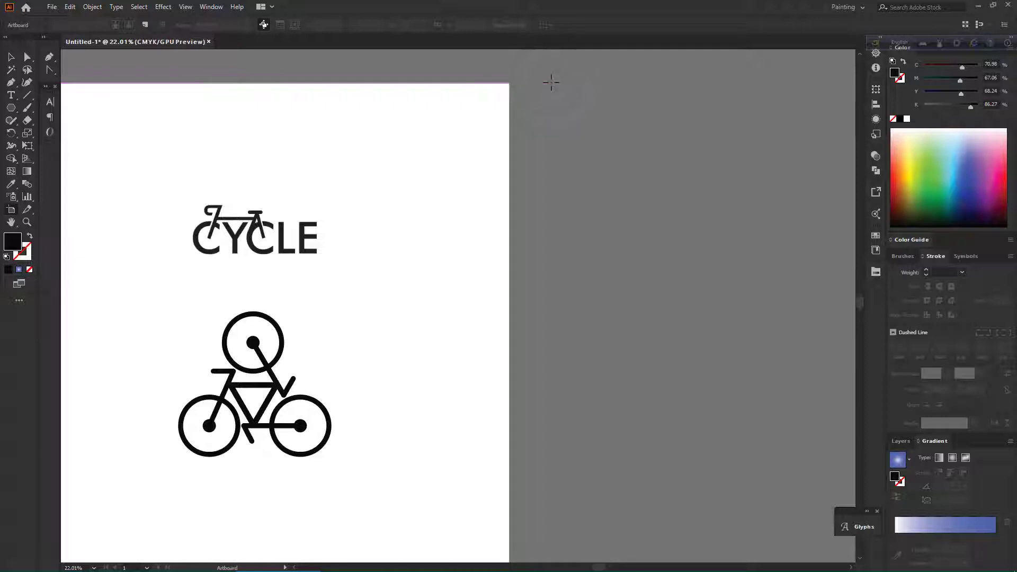
{"action": "left_click_drag", "start_coordinate": [552, 83], "coordinate": [838, 515]}
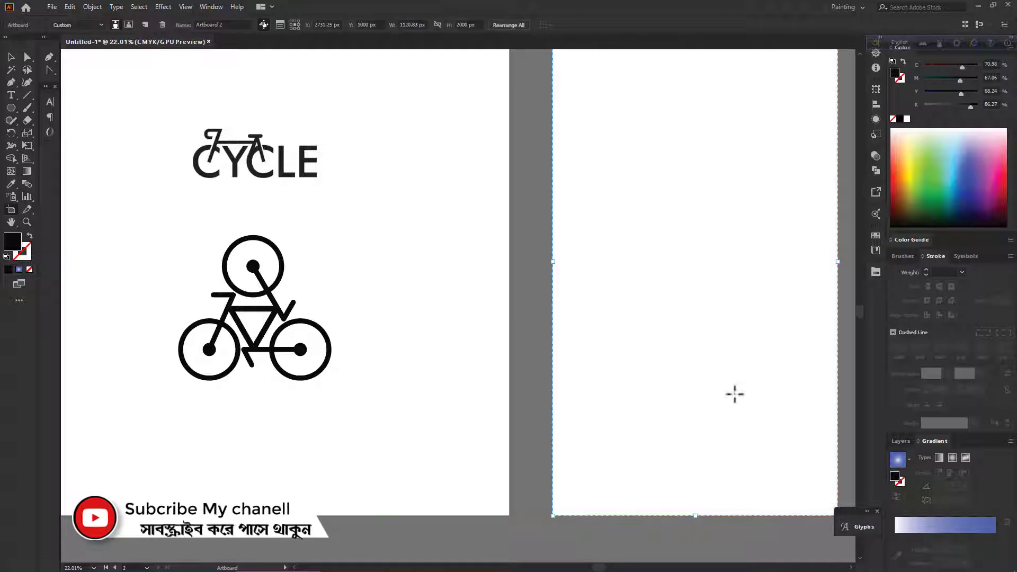
{"action": "double_click", "coordinate": [418, 25]}
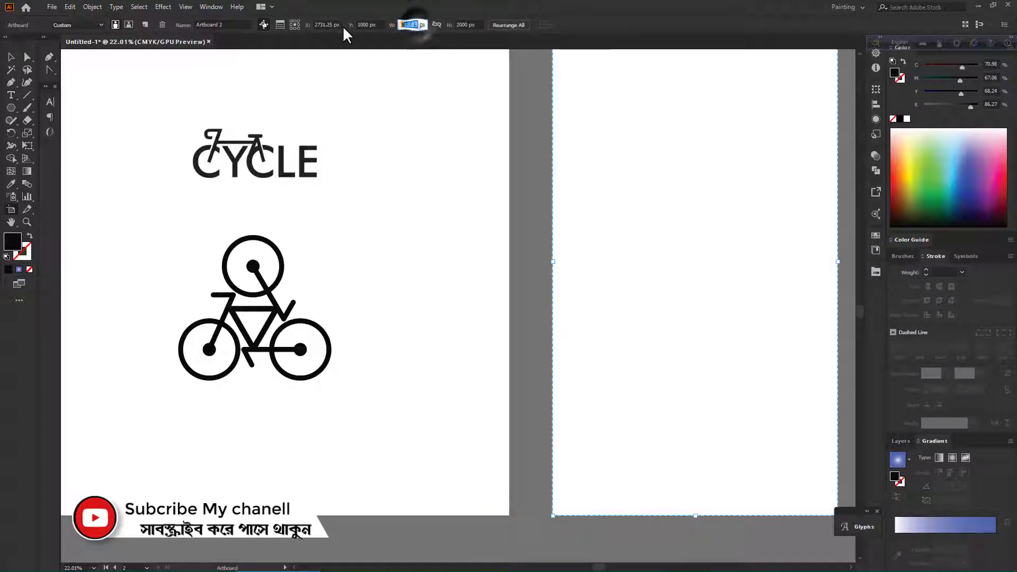
{"action": "type", "text": "2000"}
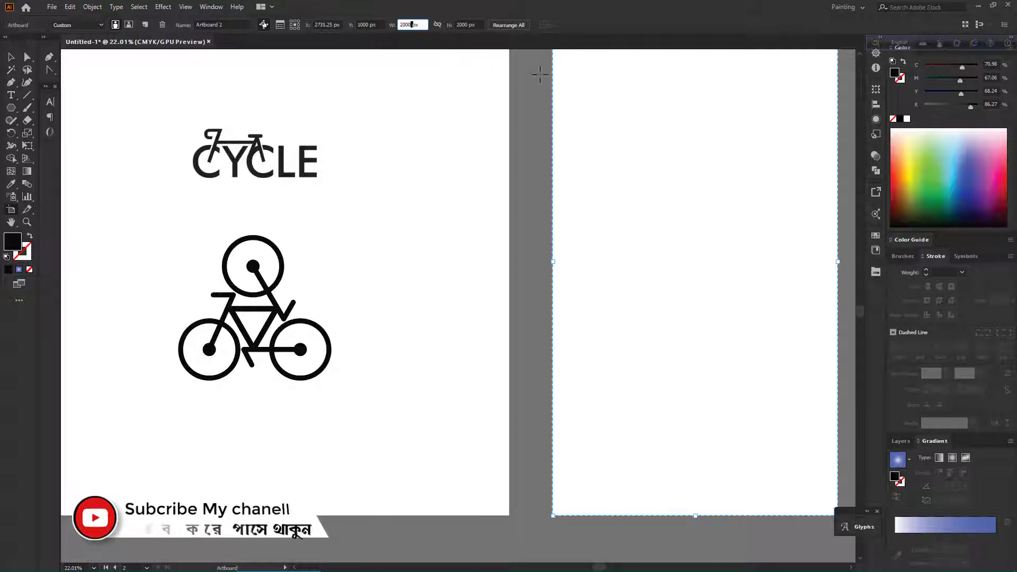
{"action": "key", "text": "Return"}
Move the second artboard so it sits right next to the first artboard.
{"action": "scroll", "coordinate": [540, 74], "scroll_direction": "down", "scroll_amount": 3}
{"action": "scroll", "coordinate": [545, 107], "scroll_direction": "up", "scroll_amount": 2}
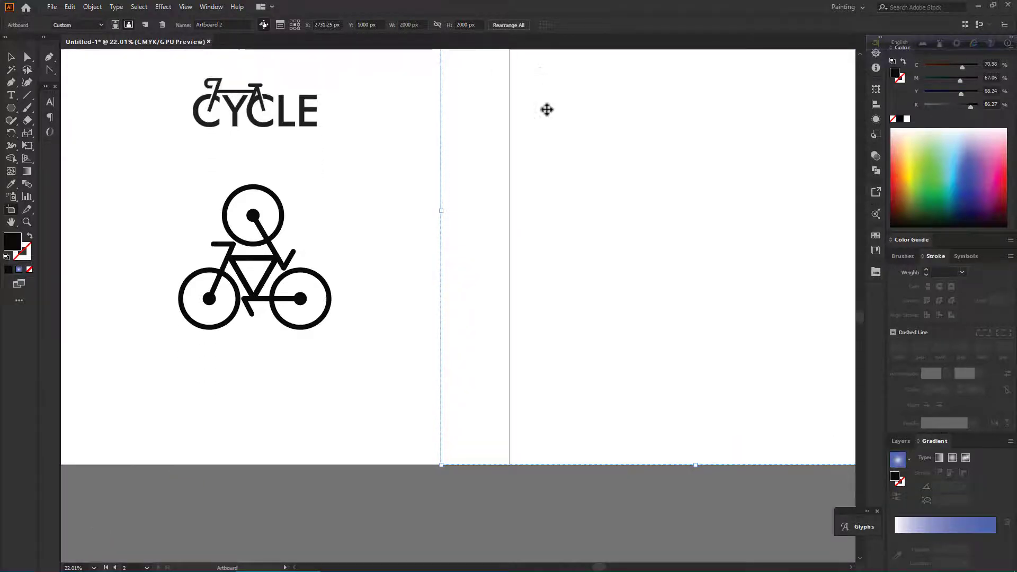
{"action": "left_click_drag", "start_coordinate": [578, 268], "coordinate": [653, 267]}
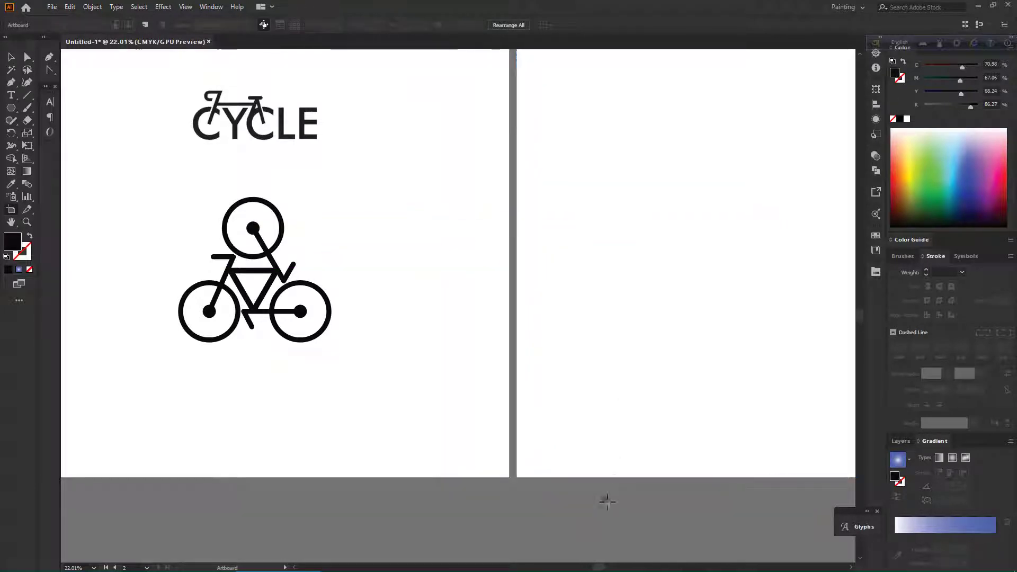
{"action": "scroll", "coordinate": [607, 500], "scroll_direction": "down", "scroll_amount": 4}
{"action": "scroll", "coordinate": [607, 499], "scroll_direction": "up", "scroll_amount": 2}
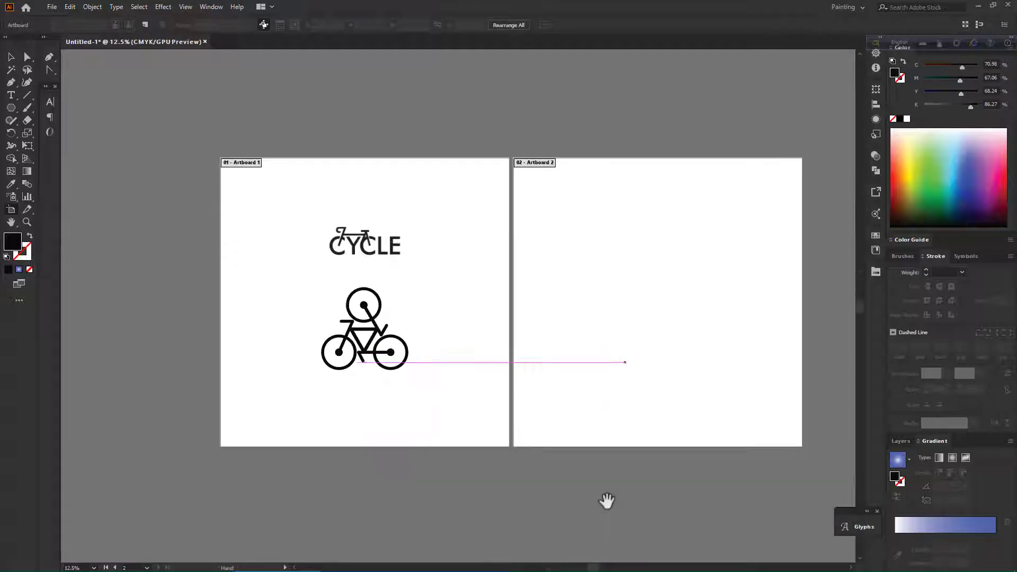
{"action": "key", "text": "v"}
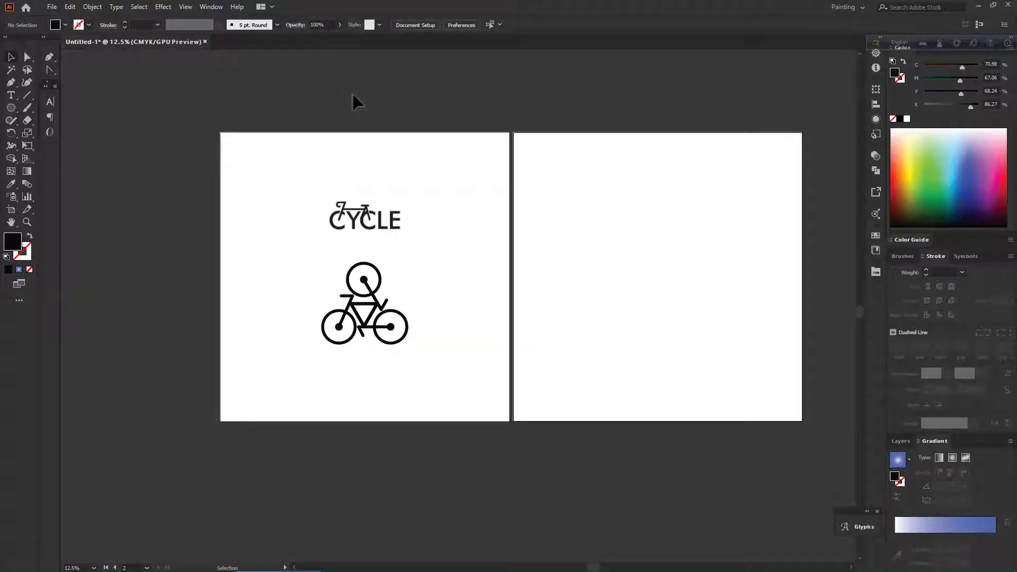
{"action": "left_click", "coordinate": [353, 94]}
{"action": "scroll", "coordinate": [352, 94], "scroll_direction": "up", "scroll_amount": 1}
{"action": "left_click_drag", "start_coordinate": [592, 248], "coordinate": [553, 191]}
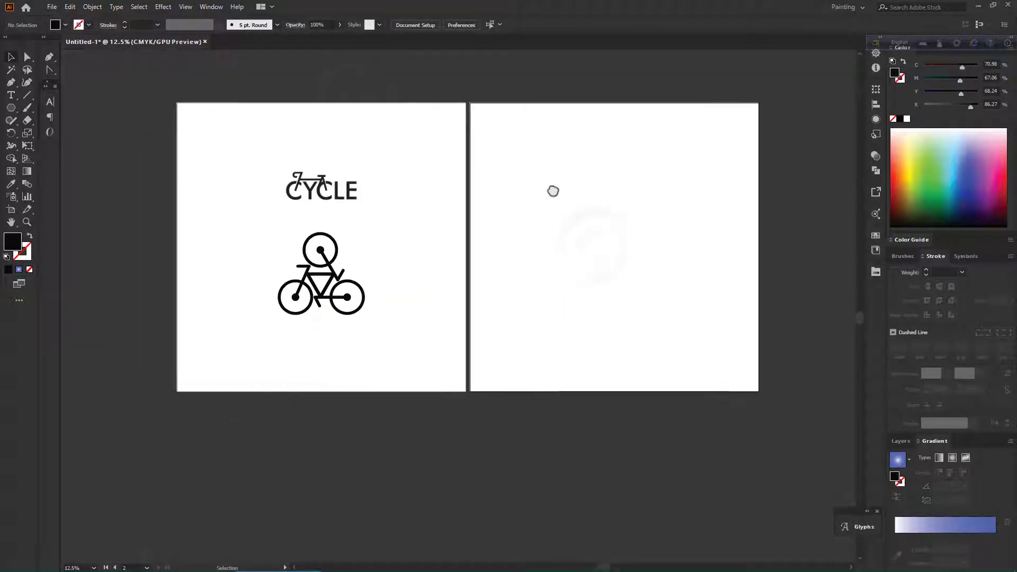
{"action": "scroll", "coordinate": [552, 183], "scroll_direction": "up", "scroll_amount": 2}
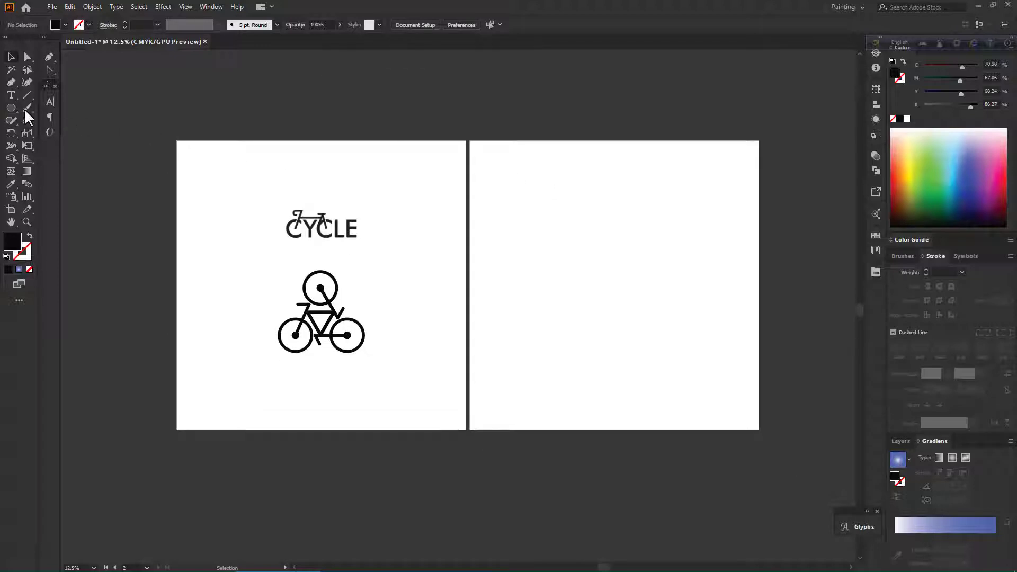
{"action": "left_click", "coordinate": [7, 108]}
{"action": "left_click", "coordinate": [60, 144]}
{"action": "left_click_drag", "start_coordinate": [589, 233], "coordinate": [600, 253]}
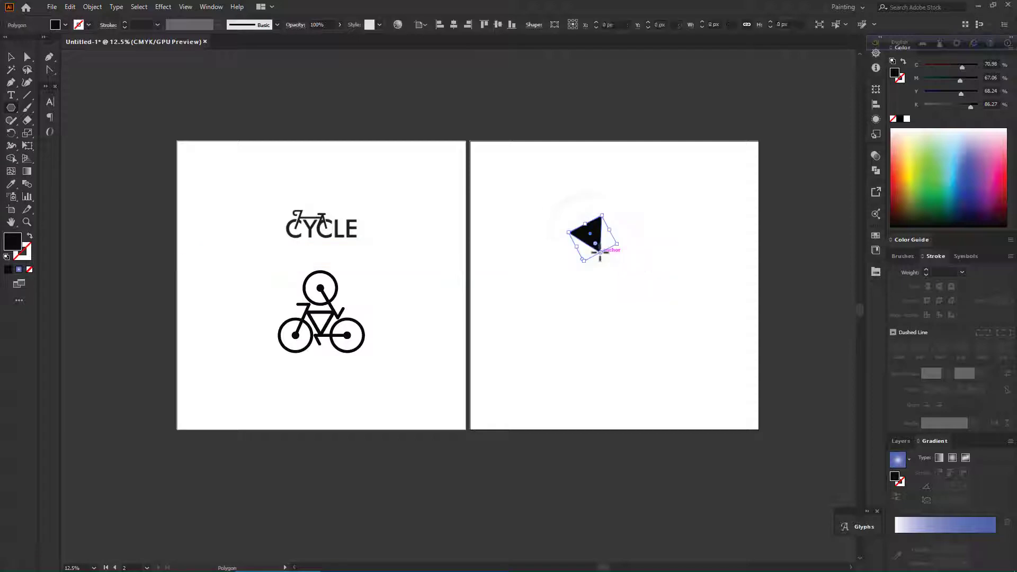
{"action": "key", "text": "ctrl+z"}
Draw a small circle about 191 px across on the second artboard and swap its fill to a stroke.
{"action": "left_click", "coordinate": [11, 107]}
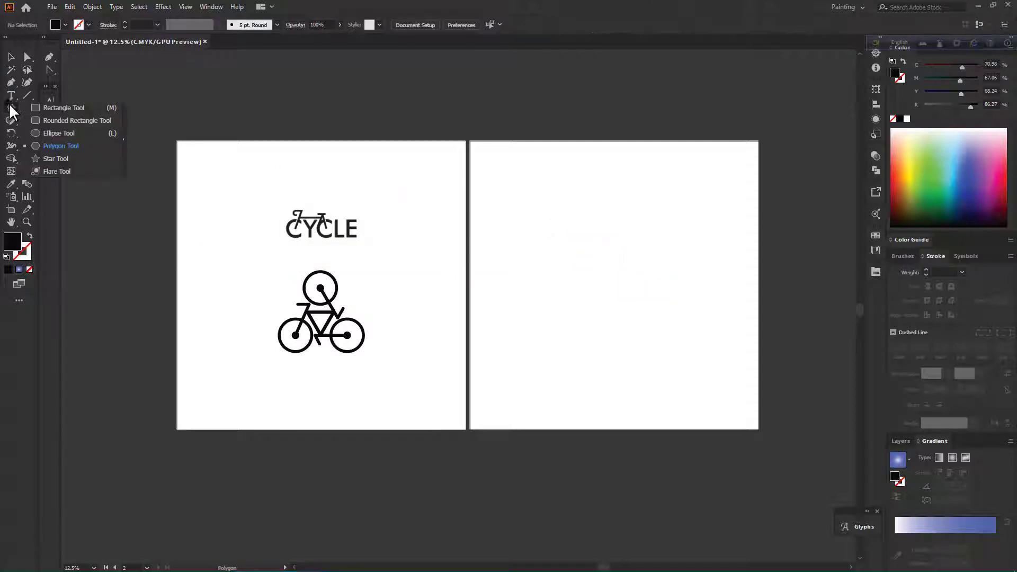
{"action": "left_click", "coordinate": [58, 133]}
{"action": "mouse_move", "coordinate": [575, 224]}
{"action": "left_mouse_down"}
{"action": "mouse_move", "coordinate": [606, 250]}
{"action": "mouse_move", "coordinate": [590, 231]}
{"action": "left_mouse_up"}
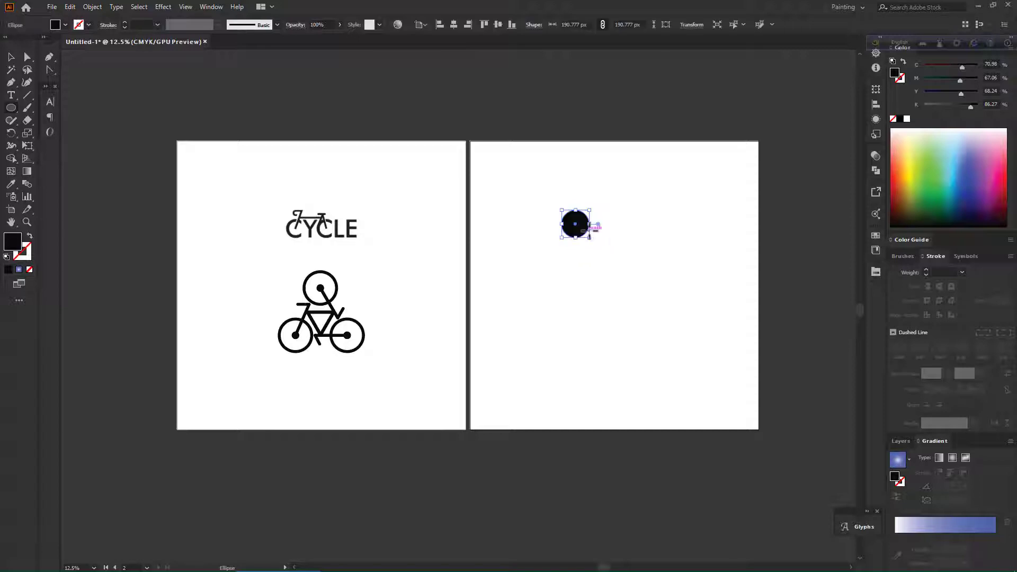
{"action": "left_click", "coordinate": [30, 238]}
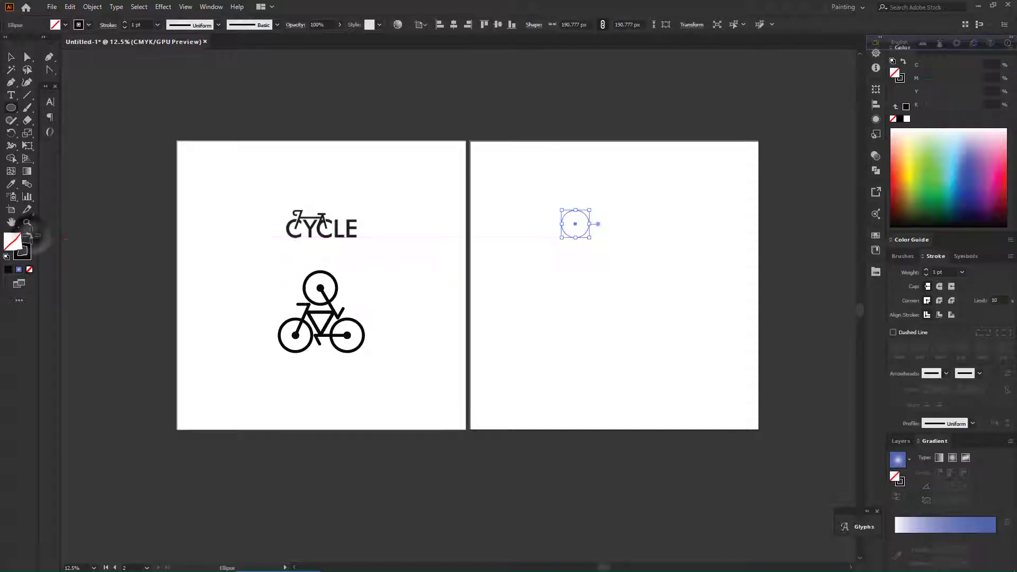
Set the circle's stroke weight to 6 pt.
{"action": "left_click", "coordinate": [125, 22]}
{"action": "left_click", "coordinate": [125, 22]}
{"action": "left_click", "coordinate": [125, 23]}
{"action": "left_click", "coordinate": [125, 22]}
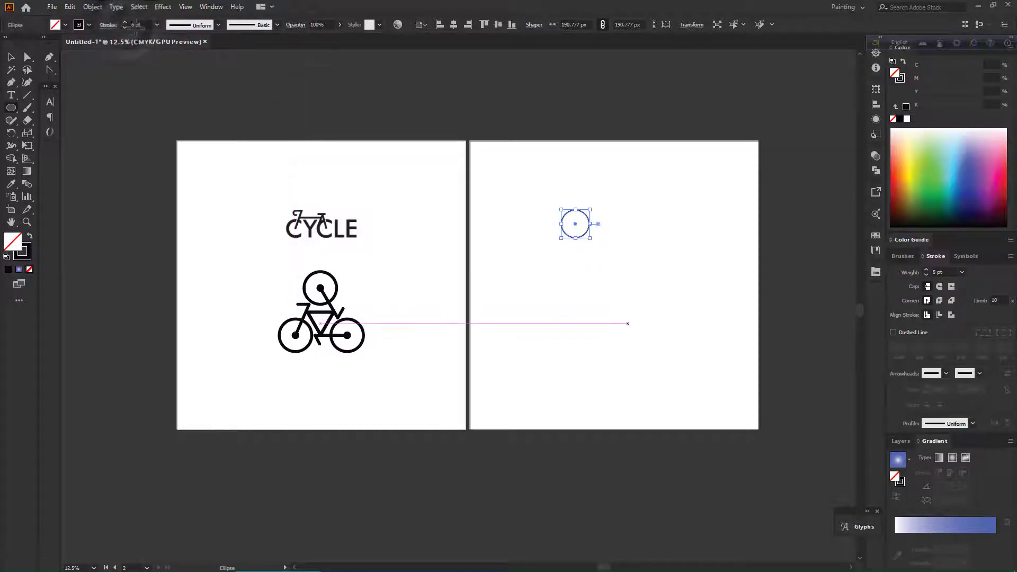
{"action": "left_click", "coordinate": [125, 22]}
{"action": "left_click", "coordinate": [616, 265]}
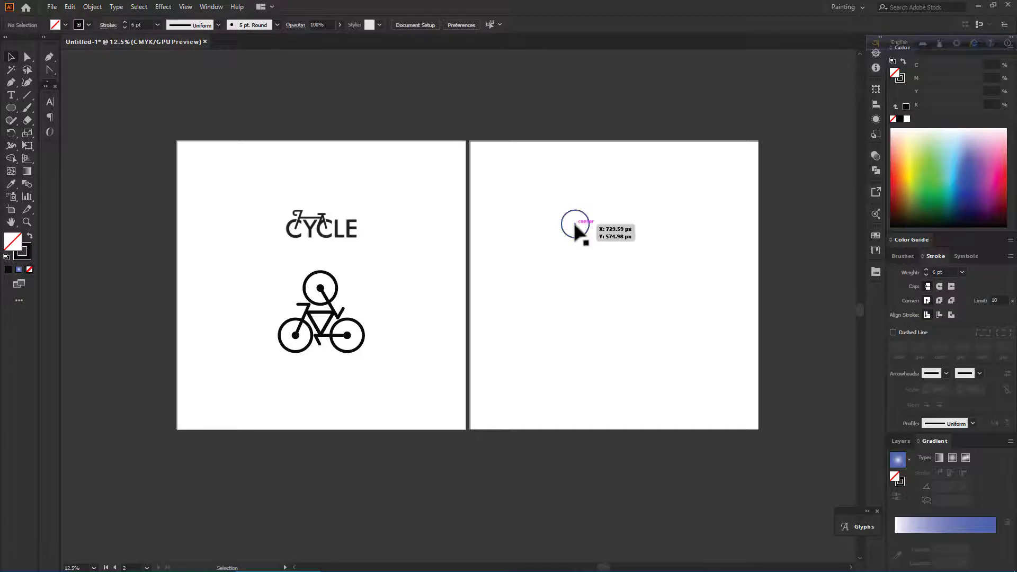
Try to draw a diagonal line from the circle's centre down to the right with the Line Segment tool.
{"action": "left_click", "coordinate": [27, 95]}
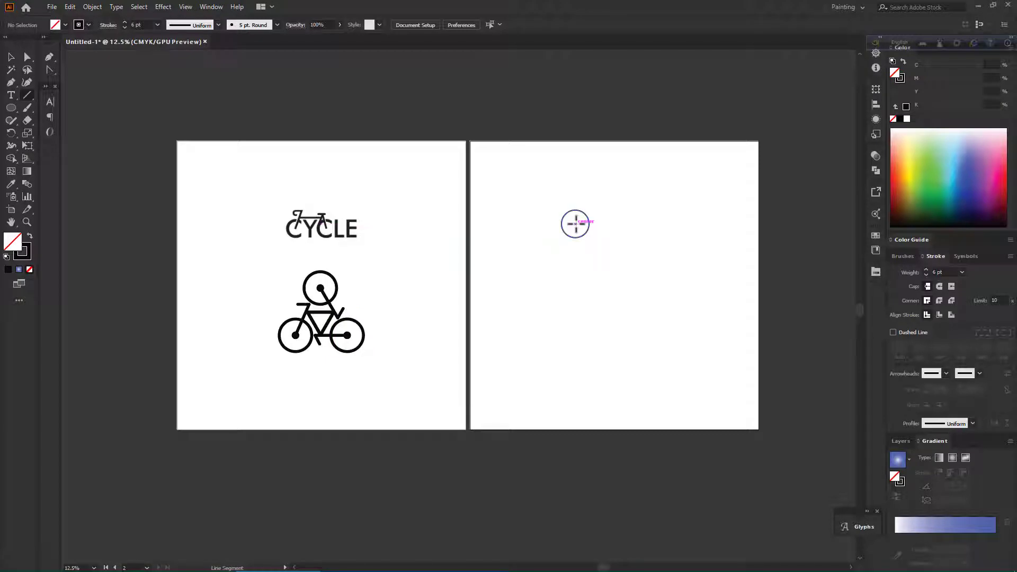
{"action": "left_click_drag", "start_coordinate": [575, 224], "coordinate": [599, 247]}
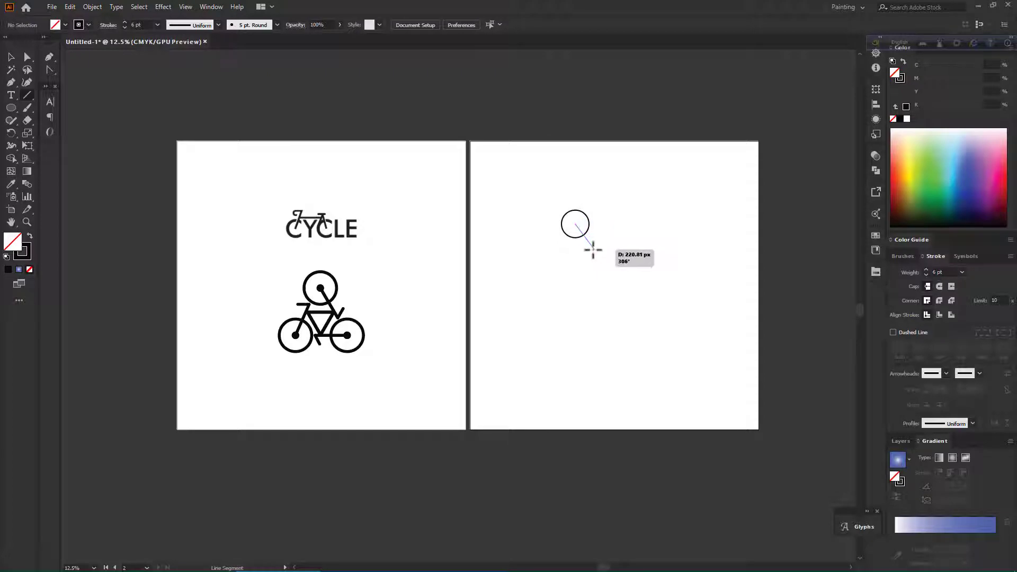
{"action": "left_click_drag", "start_coordinate": [587, 245], "coordinate": [587, 244]}
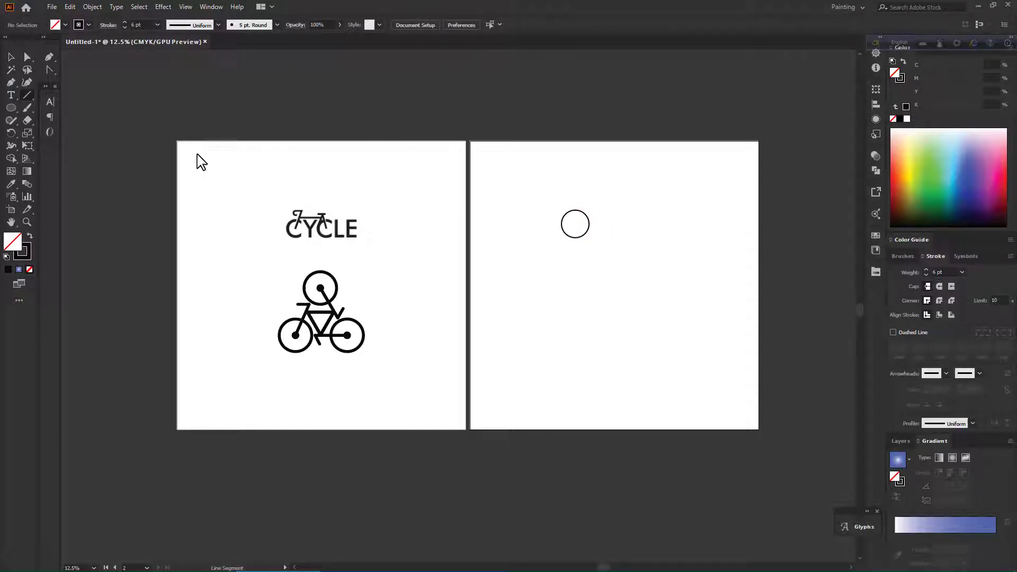
Create a triangle with the Polygon tool by setting the sides to 3.
{"action": "left_click_drag", "start_coordinate": [14, 110], "coordinate": [44, 148]}
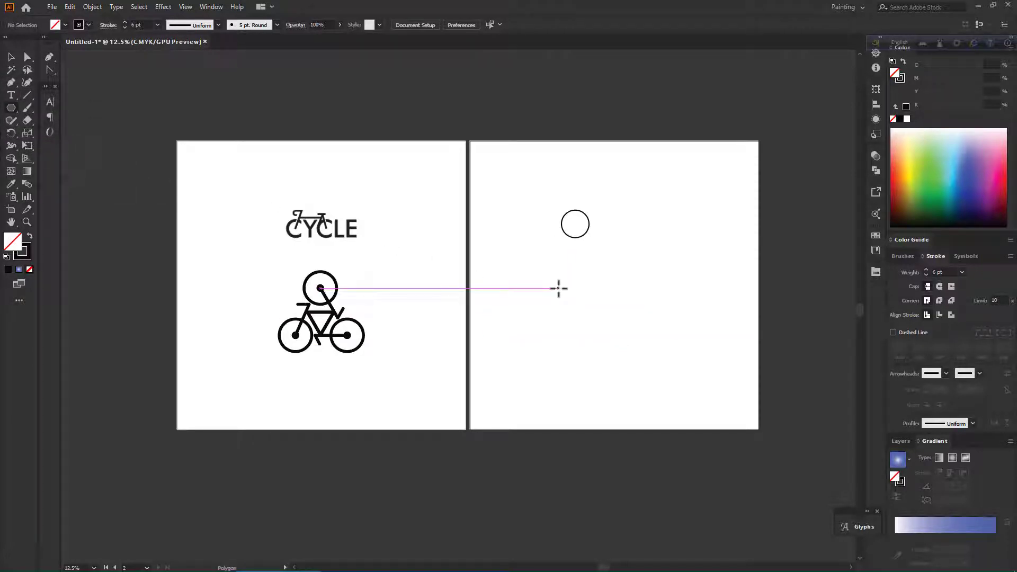
{"action": "left_click", "coordinate": [561, 268]}
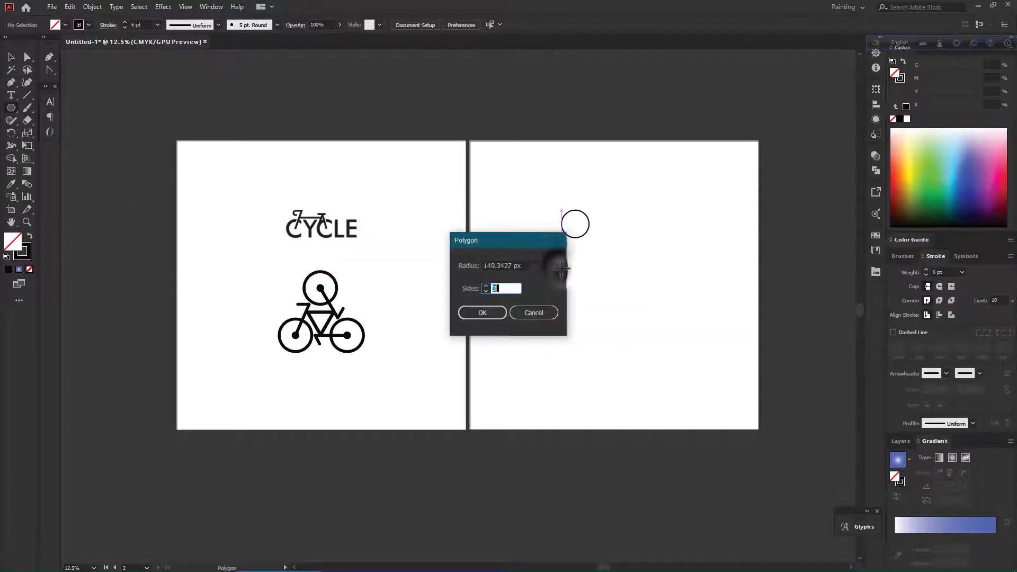
{"action": "left_click", "coordinate": [490, 312]}
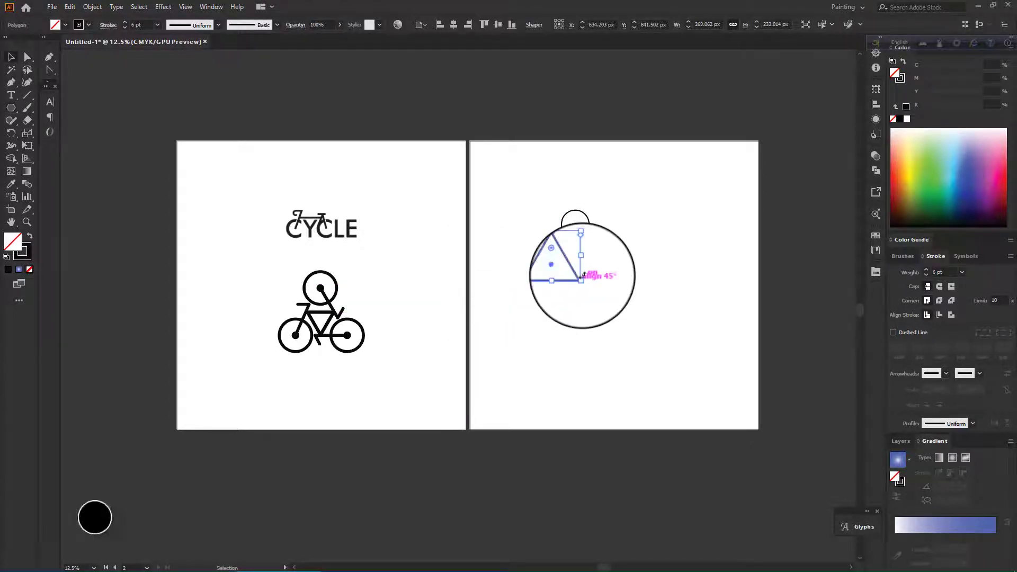
Resize and reposition the triangle and circles to lay out the rider's head and body.
{"action": "mouse_move", "coordinate": [595, 272]}
{"action": "left_mouse_down"}
{"action": "mouse_move", "coordinate": [610, 281]}
{"action": "mouse_move", "coordinate": [575, 267]}
{"action": "left_mouse_up"}
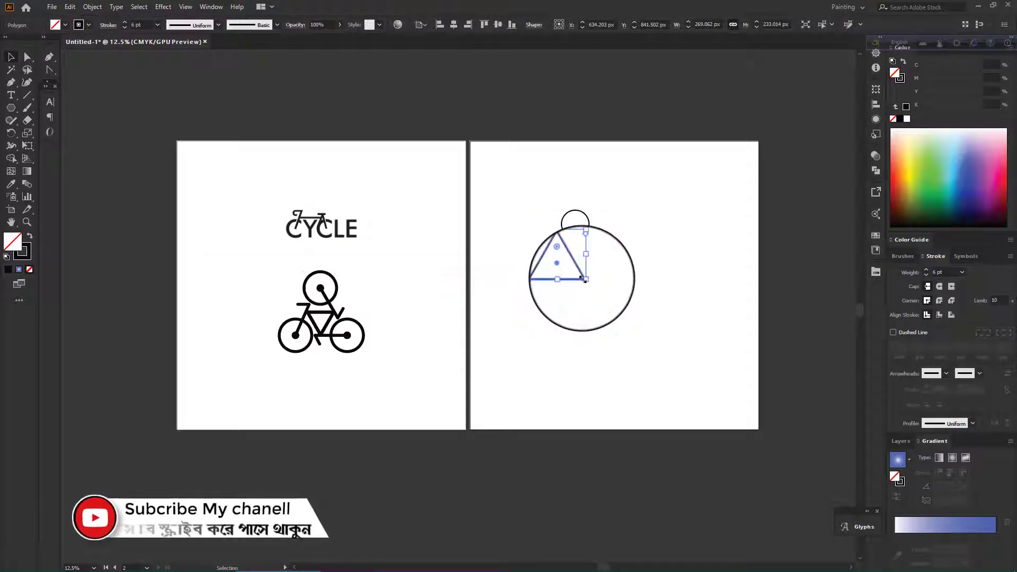
{"action": "left_click_drag", "start_coordinate": [588, 270], "coordinate": [566, 273]}
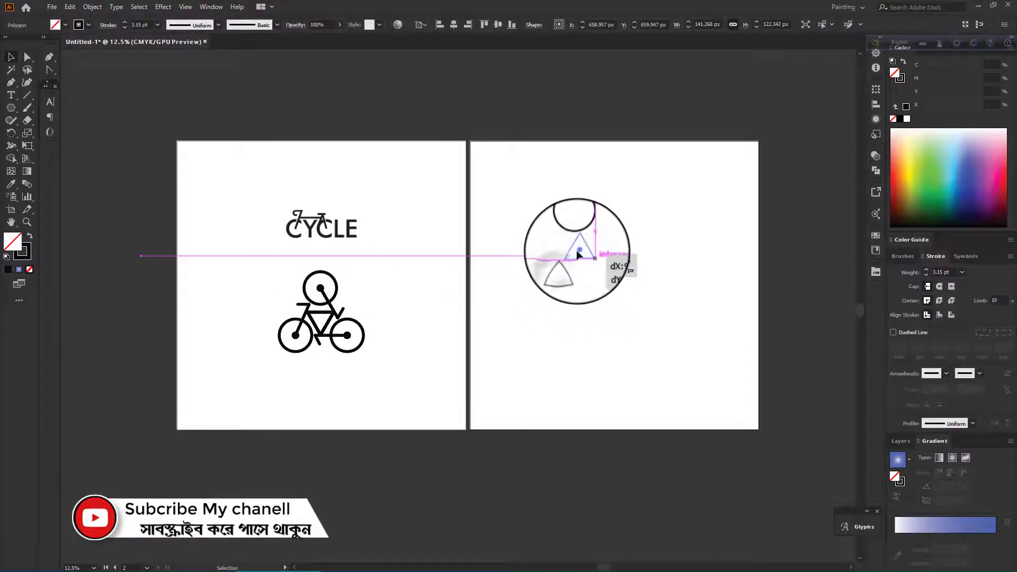
{"action": "left_click_drag", "start_coordinate": [583, 255], "coordinate": [602, 227]}
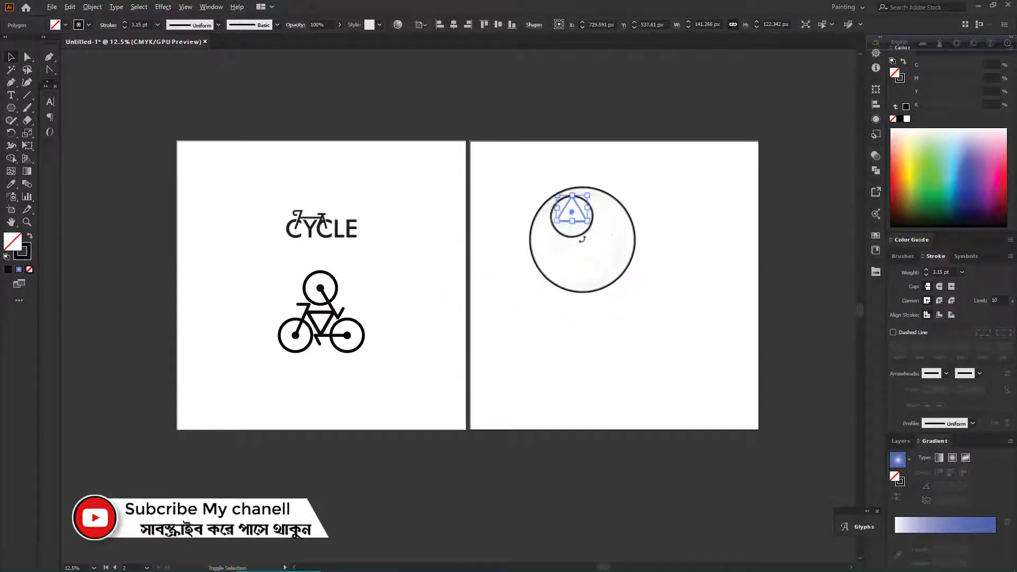
{"action": "mouse_move", "coordinate": [578, 218]}
{"action": "left_mouse_down"}
{"action": "mouse_move", "coordinate": [633, 241]}
{"action": "mouse_move", "coordinate": [593, 238]}
{"action": "left_mouse_up"}
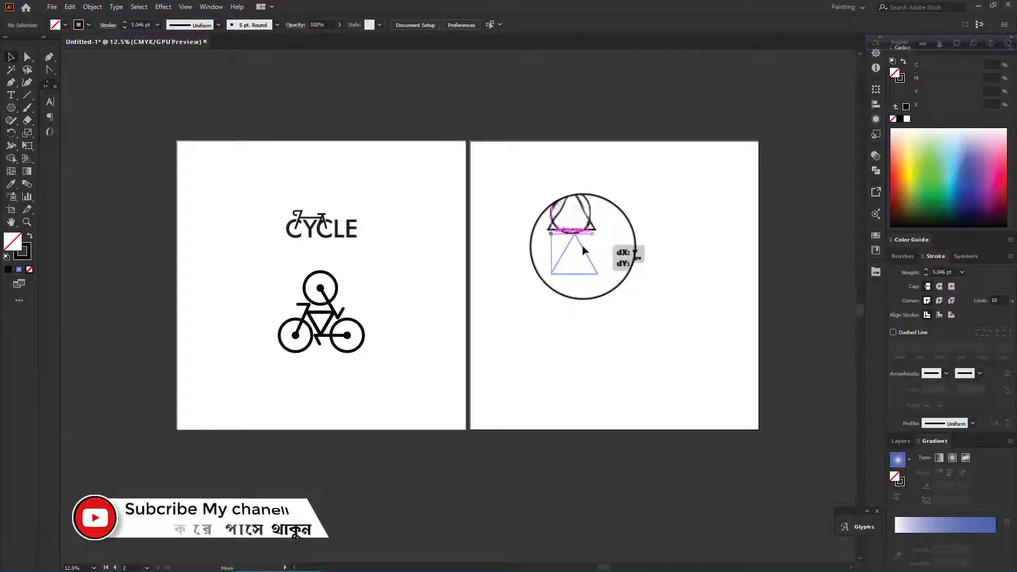
{"action": "left_click_drag", "start_coordinate": [583, 246], "coordinate": [605, 268]}
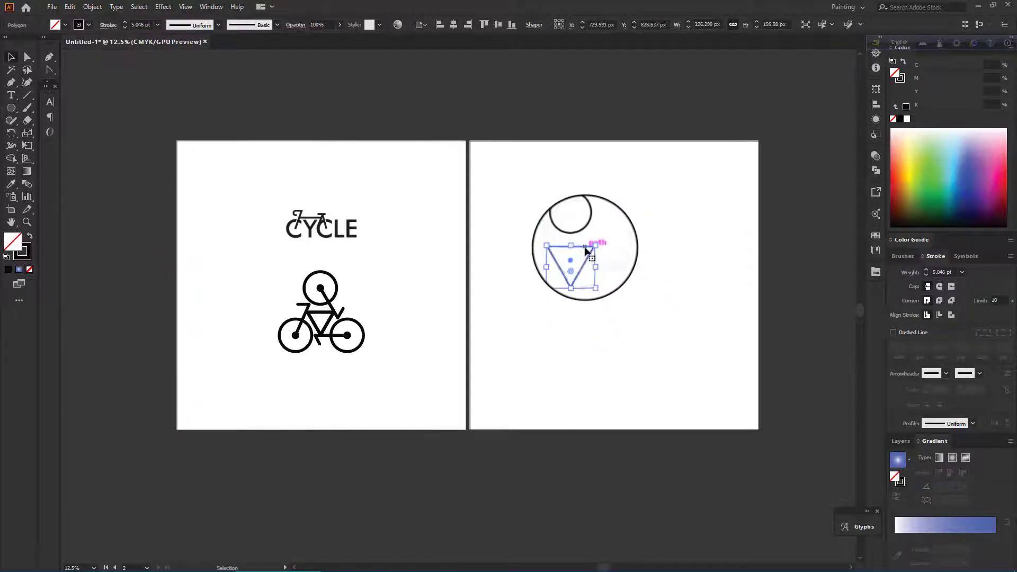
{"action": "left_click_drag", "start_coordinate": [585, 251], "coordinate": [586, 251]}
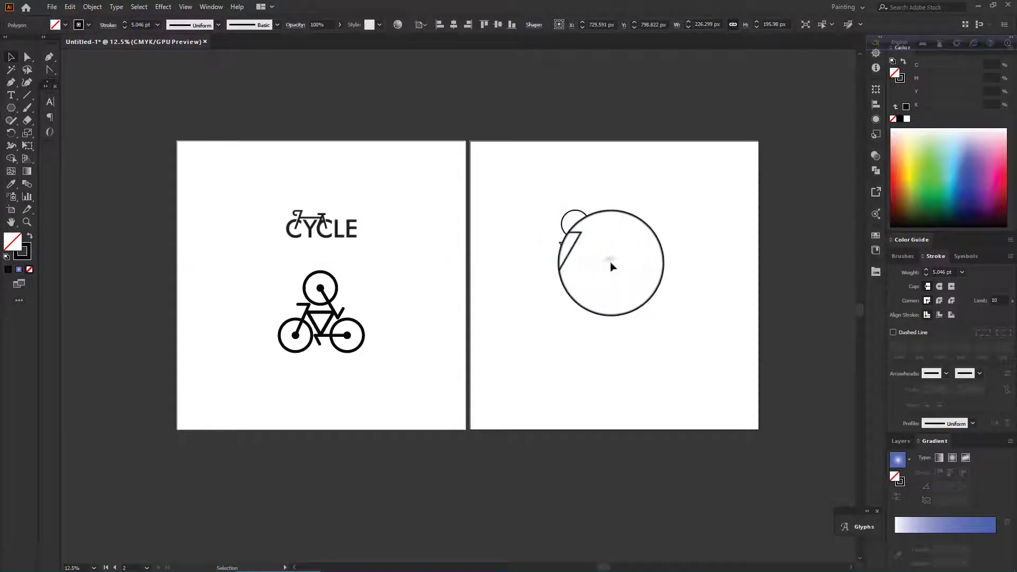
Nudge the triangle into place and undo the short line segment just drawn.
{"action": "scroll", "coordinate": [610, 266], "scroll_direction": "down", "scroll_amount": 2}
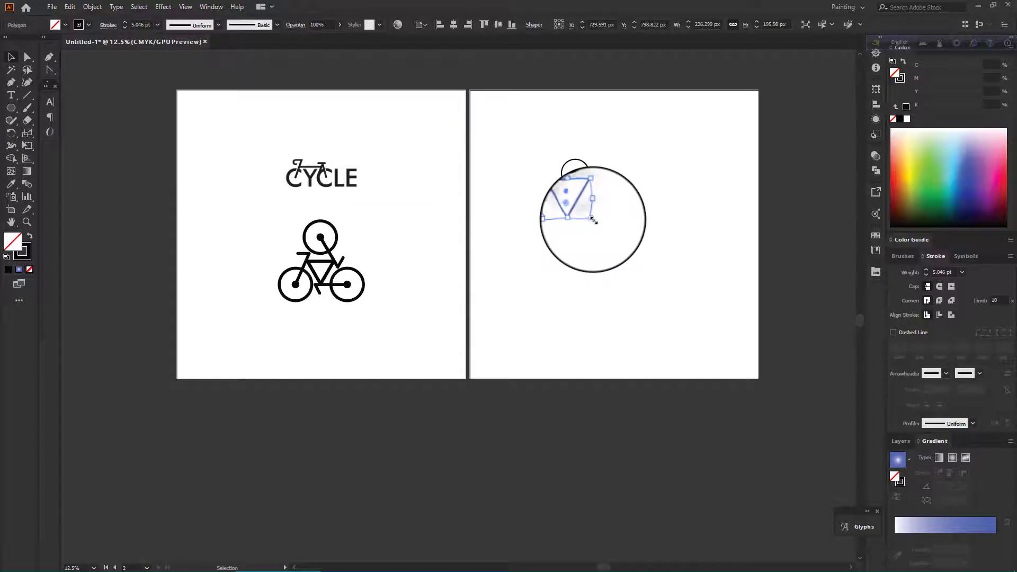
{"action": "mouse_move", "coordinate": [593, 219]}
{"action": "left_mouse_down"}
{"action": "mouse_move", "coordinate": [604, 223]}
{"action": "mouse_move", "coordinate": [595, 217]}
{"action": "left_mouse_up"}
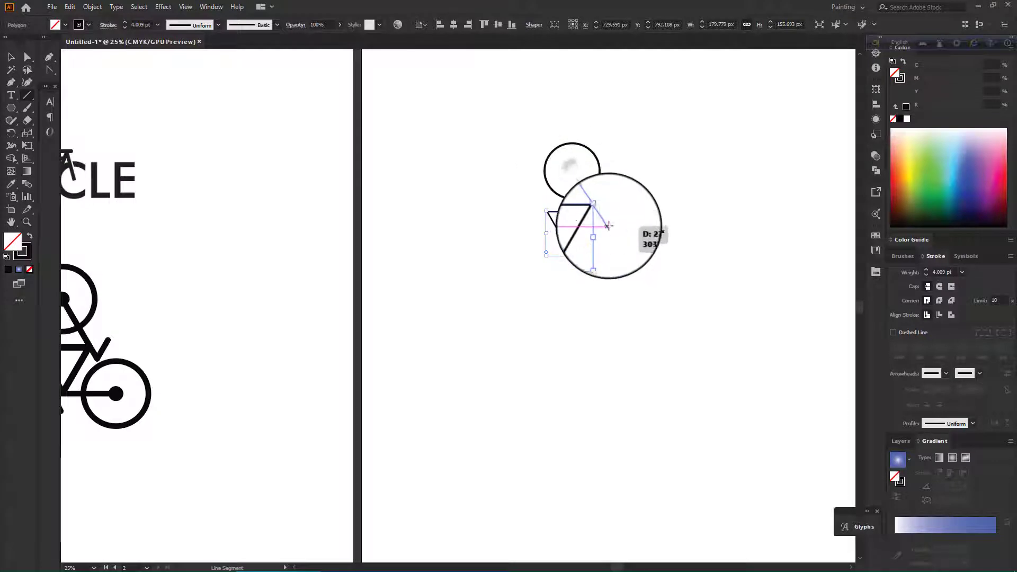
{"action": "left_click_drag", "start_coordinate": [609, 228], "coordinate": [608, 226]}
{"action": "key", "text": "ctrl+z"}
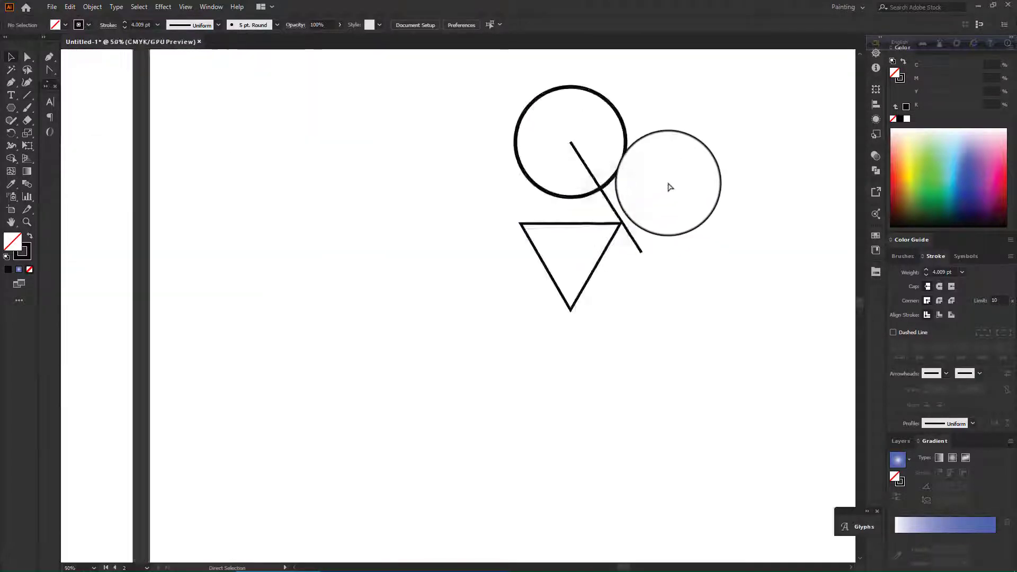
Align the triangle and the lower circle to each other's horizontal centre.
{"action": "scroll", "coordinate": [670, 188], "scroll_direction": "down", "scroll_amount": 3}
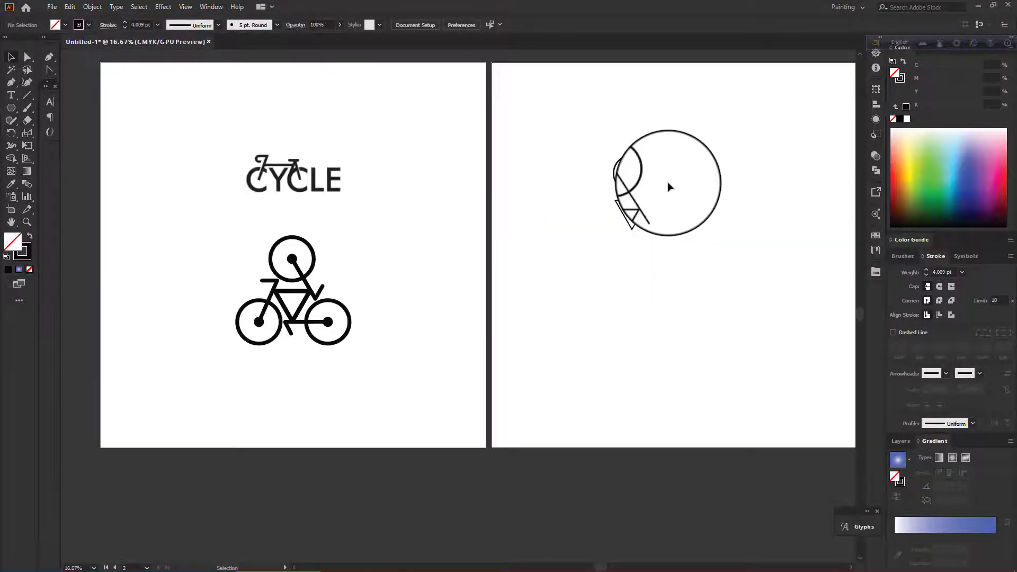
{"action": "left_click_drag", "start_coordinate": [670, 187], "coordinate": [681, 236]}
{"action": "mouse_move", "coordinate": [653, 178]}
{"action": "left_mouse_down"}
{"action": "mouse_move", "coordinate": [665, 209]}
{"action": "mouse_move", "coordinate": [660, 233]}
{"action": "mouse_move", "coordinate": [626, 231]}
{"action": "left_mouse_up"}
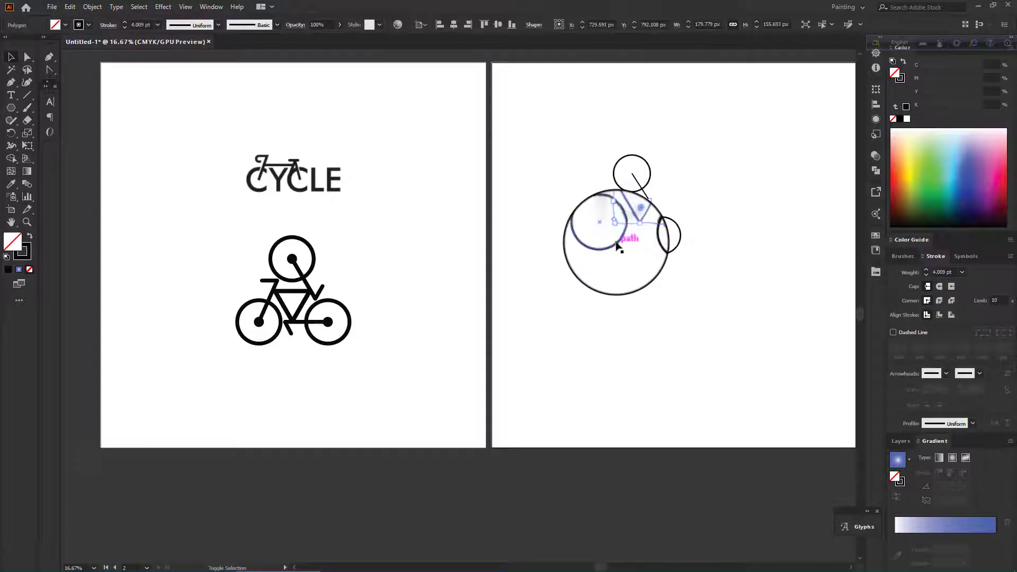
{"action": "left_click", "coordinate": [877, 104]}
{"action": "left_click", "coordinate": [835, 116]}
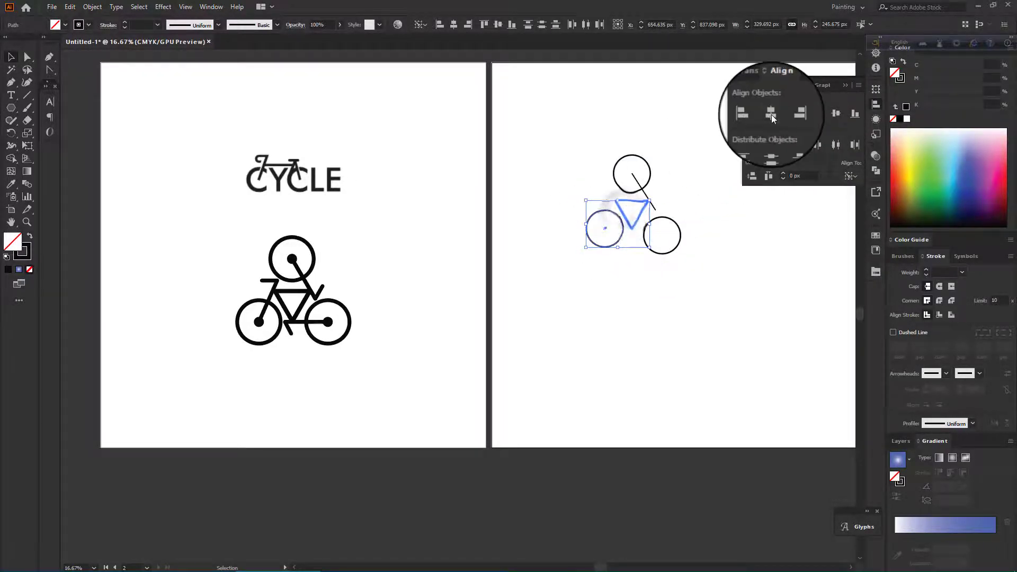
{"action": "left_click", "coordinate": [771, 115]}
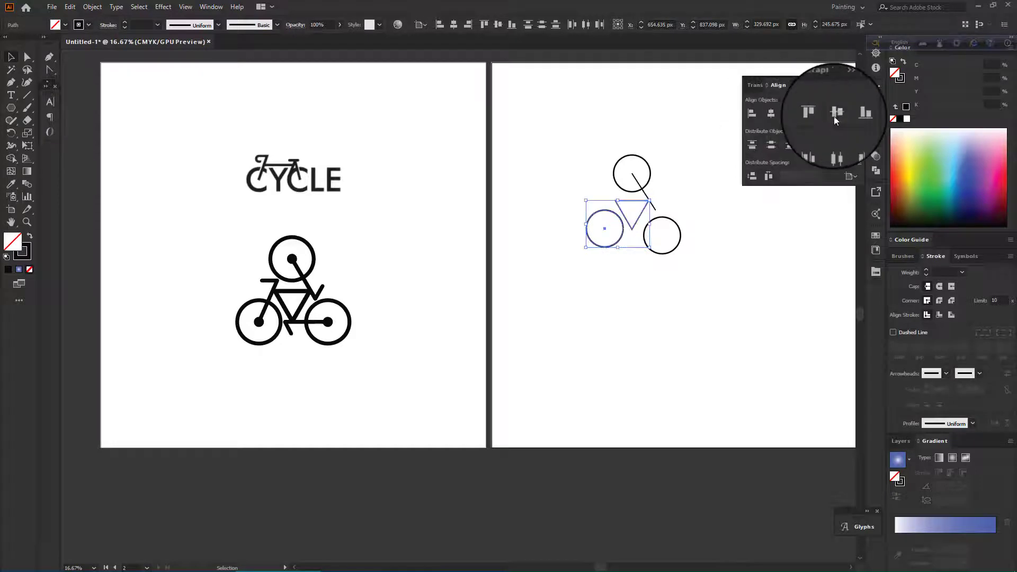
{"action": "left_click", "coordinate": [835, 116]}
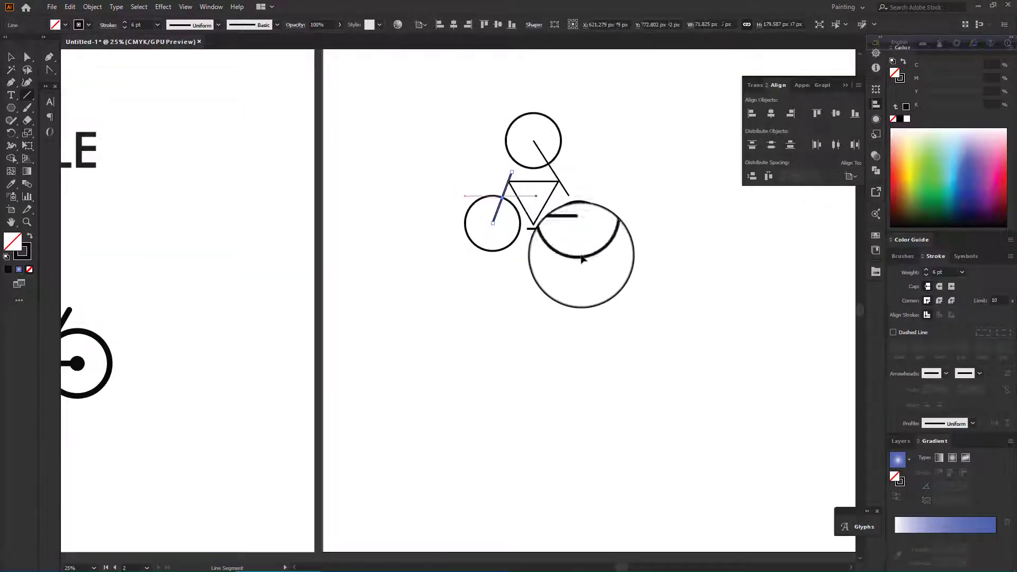
Reposition the seat and rear frame lines of the bicycle.
{"action": "left_click", "coordinate": [602, 282], "text": "ctrl"}
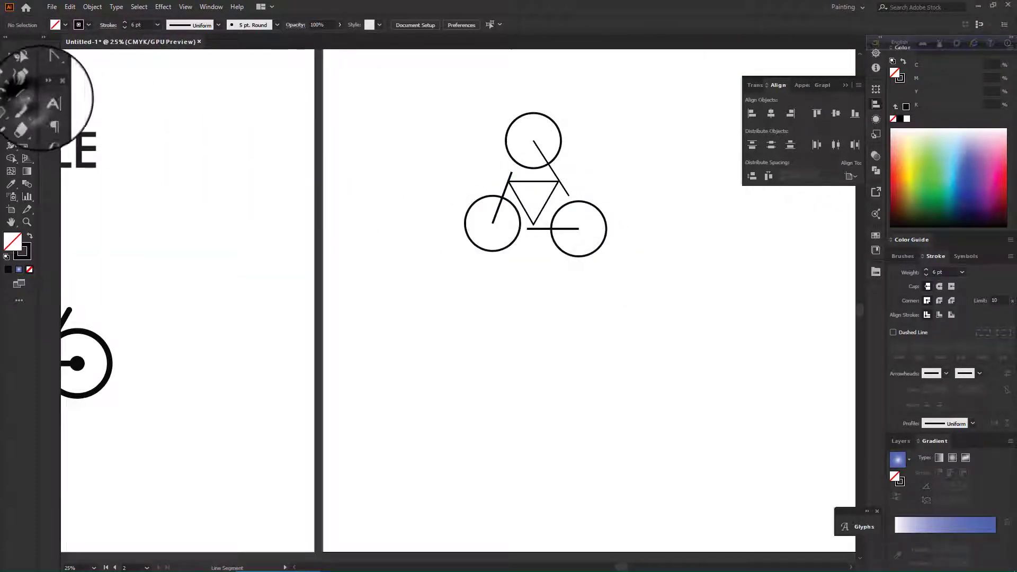
{"action": "left_click_drag", "start_coordinate": [512, 172], "coordinate": [499, 173]}
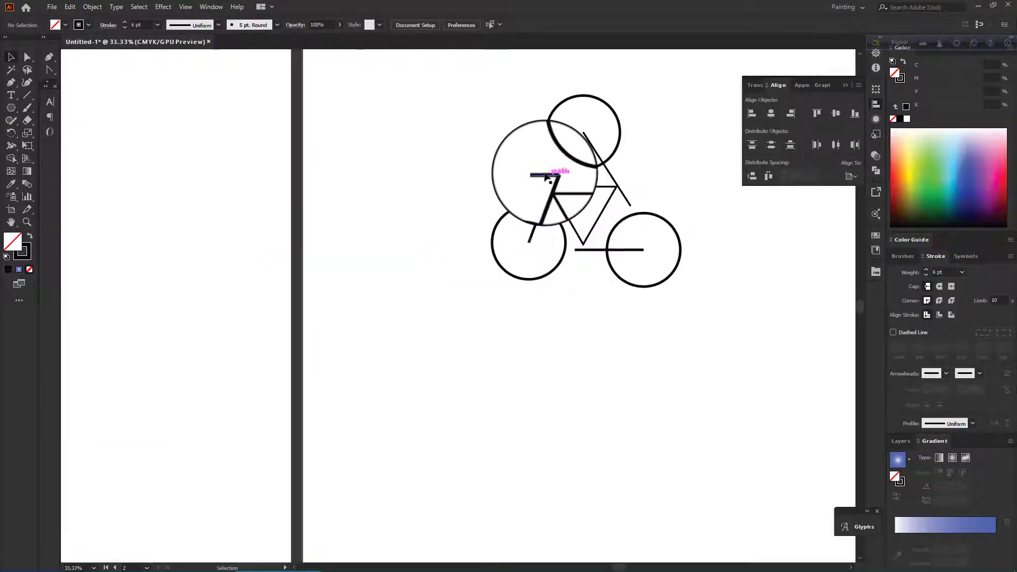
{"action": "left_click_drag", "start_coordinate": [546, 176], "coordinate": [587, 252]}
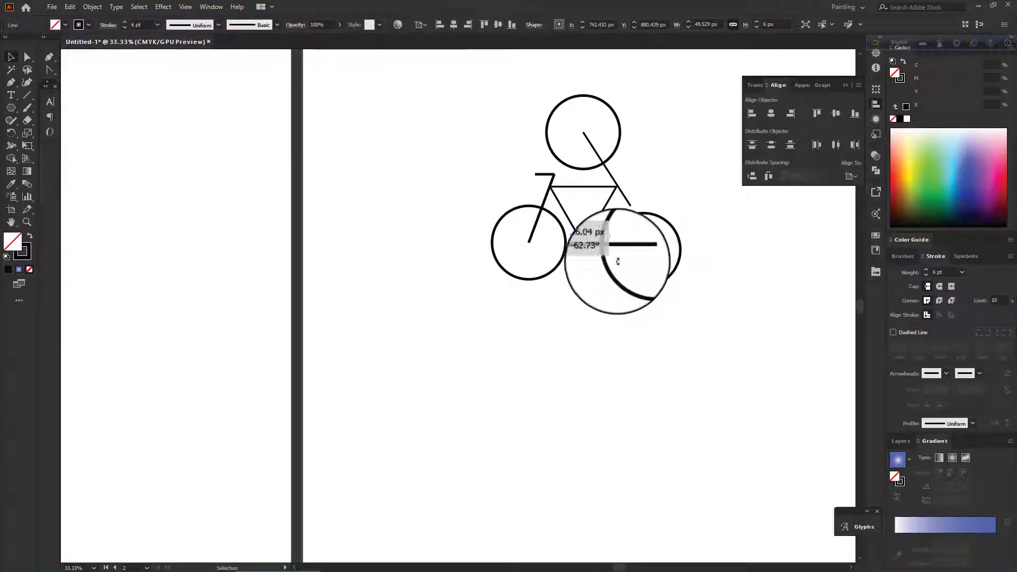
{"action": "scroll", "coordinate": [597, 251], "scroll_direction": "up", "scroll_amount": 1}
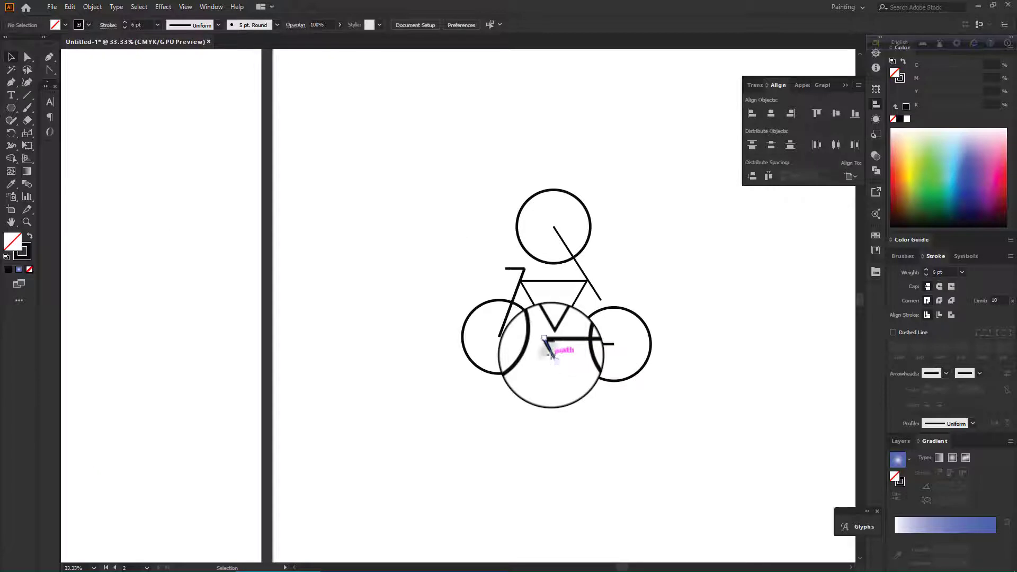
{"action": "left_click", "coordinate": [554, 356]}
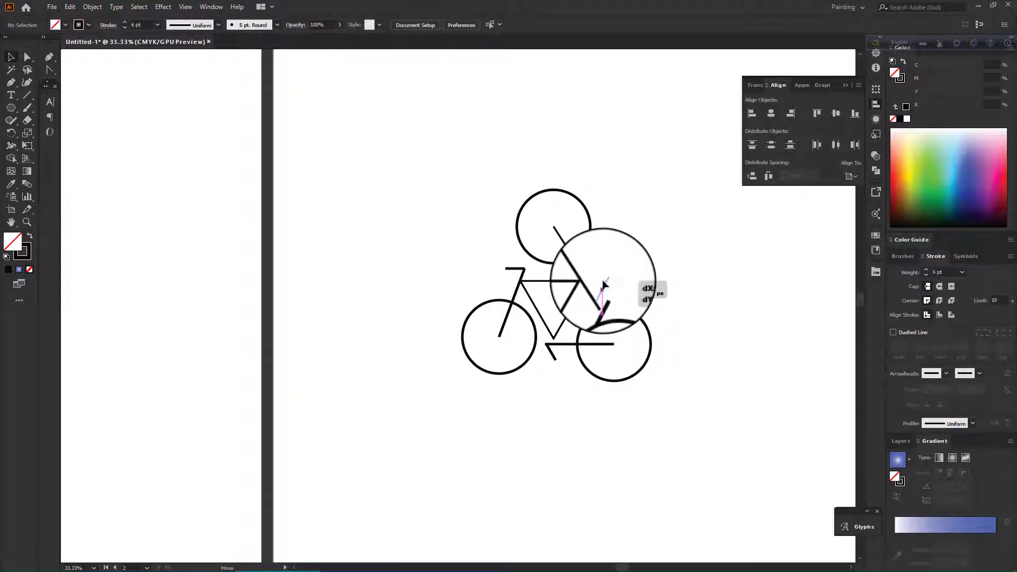
Select all the cyclist parts and set their stroke weight to 7 pt.
{"action": "scroll", "coordinate": [621, 289], "scroll_direction": "down", "scroll_amount": 5}
{"action": "scroll", "coordinate": [623, 290], "scroll_direction": "up", "scroll_amount": 5}
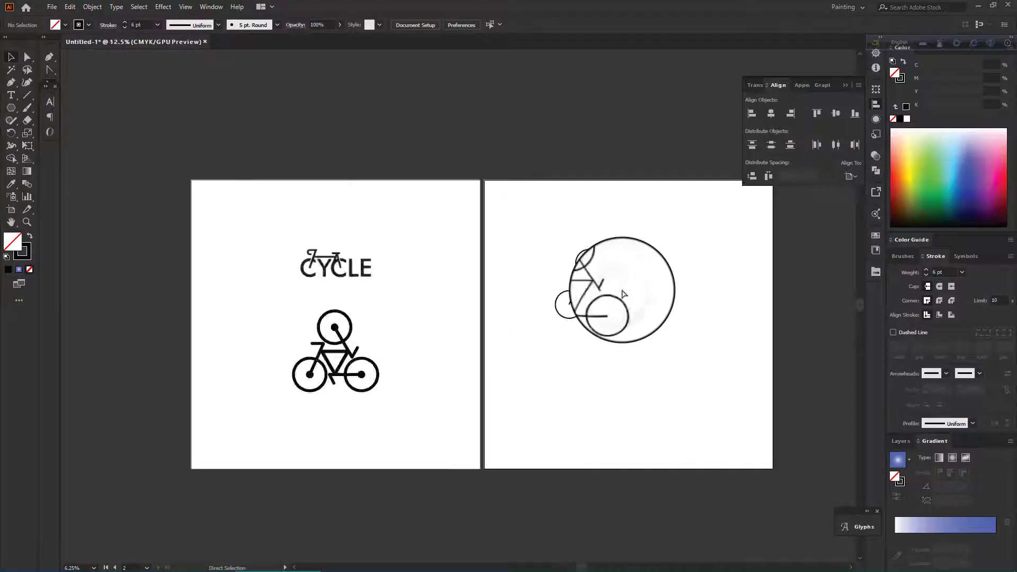
{"action": "scroll", "coordinate": [625, 295], "scroll_direction": "down", "scroll_amount": 3}
{"action": "scroll", "coordinate": [736, 277], "scroll_direction": "up", "scroll_amount": 4}
{"action": "scroll", "coordinate": [736, 277], "scroll_direction": "down", "scroll_amount": 4}
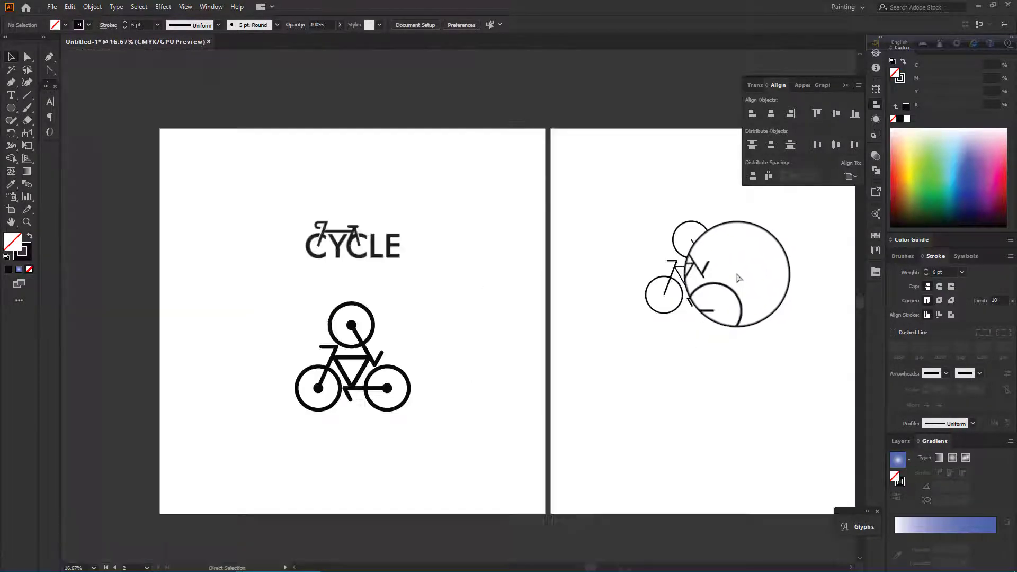
{"action": "scroll", "coordinate": [737, 278], "scroll_direction": "up", "scroll_amount": 3}
{"action": "scroll", "coordinate": [739, 278], "scroll_direction": "down", "scroll_amount": 1}
{"action": "left_click_drag", "start_coordinate": [688, 172], "coordinate": [504, 348]}
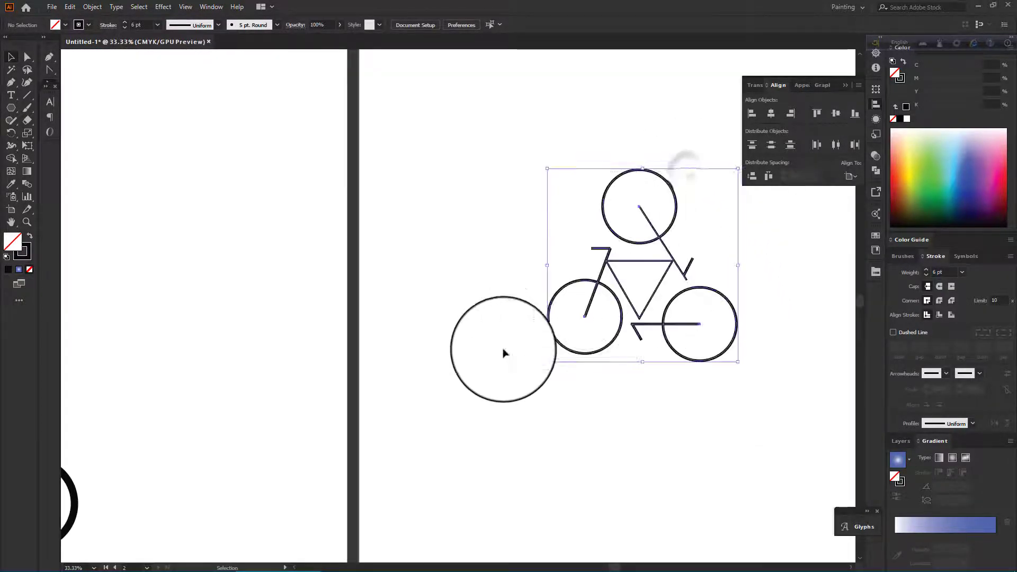
{"action": "left_click_drag", "start_coordinate": [493, 178], "coordinate": [785, 388]}
{"action": "left_click", "coordinate": [126, 22]}
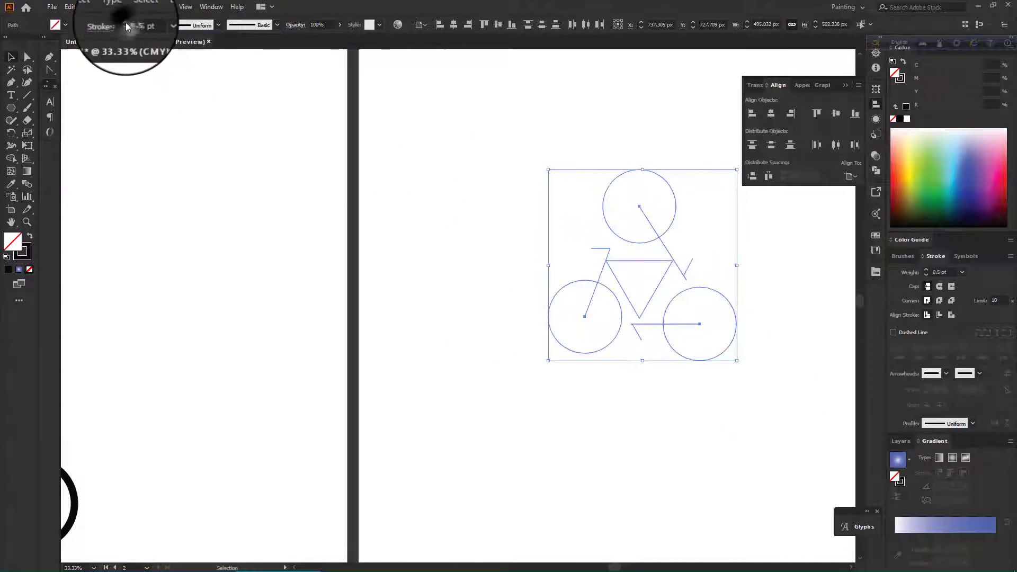
{"action": "left_click", "coordinate": [126, 22]}
{"action": "left_click", "coordinate": [126, 23]}
{"action": "left_click", "coordinate": [125, 27]}
{"action": "left_click", "coordinate": [126, 26]}
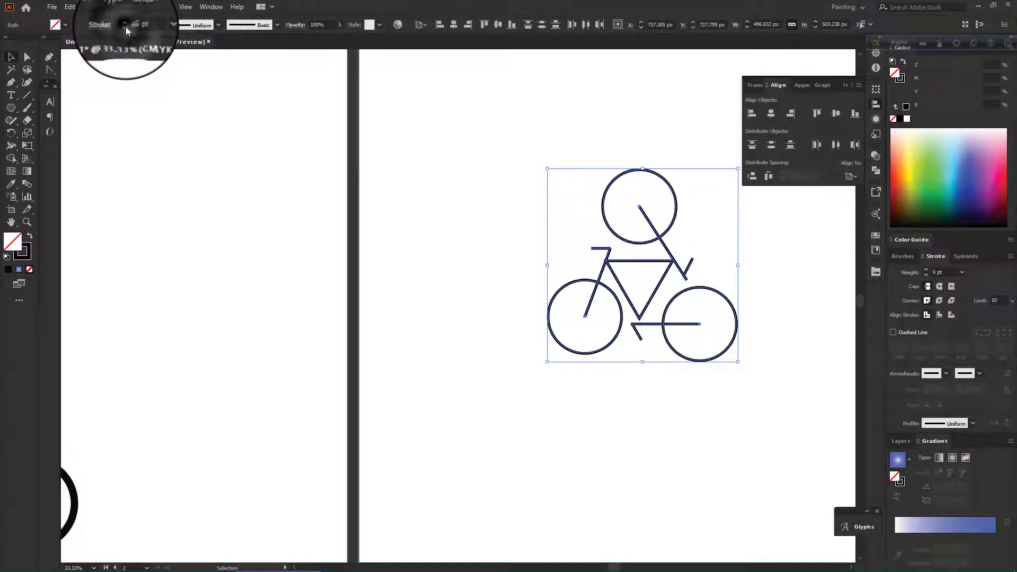
{"action": "left_click", "coordinate": [124, 24]}
{"action": "left_click", "coordinate": [396, 135]}
Select all the cyclist parts and give their strokes round caps.
{"action": "scroll", "coordinate": [398, 138], "scroll_direction": "down", "scroll_amount": 4}
{"action": "scroll", "coordinate": [436, 179], "scroll_direction": "up", "scroll_amount": 6}
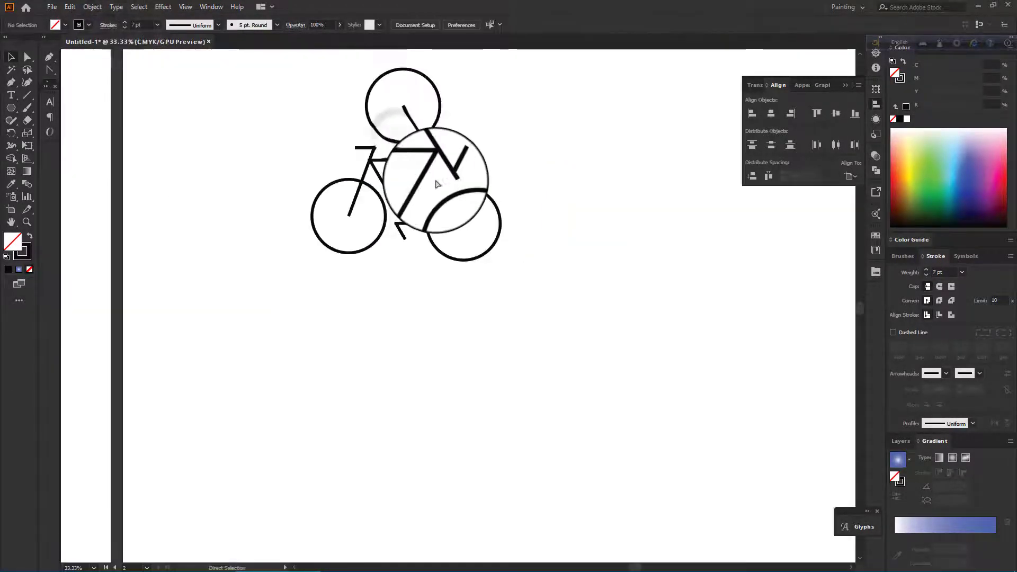
{"action": "scroll", "coordinate": [437, 181], "scroll_direction": "down", "scroll_amount": 1}
{"action": "left_click_drag", "start_coordinate": [255, 108], "coordinate": [546, 373]}
{"action": "left_click", "coordinate": [939, 288]}
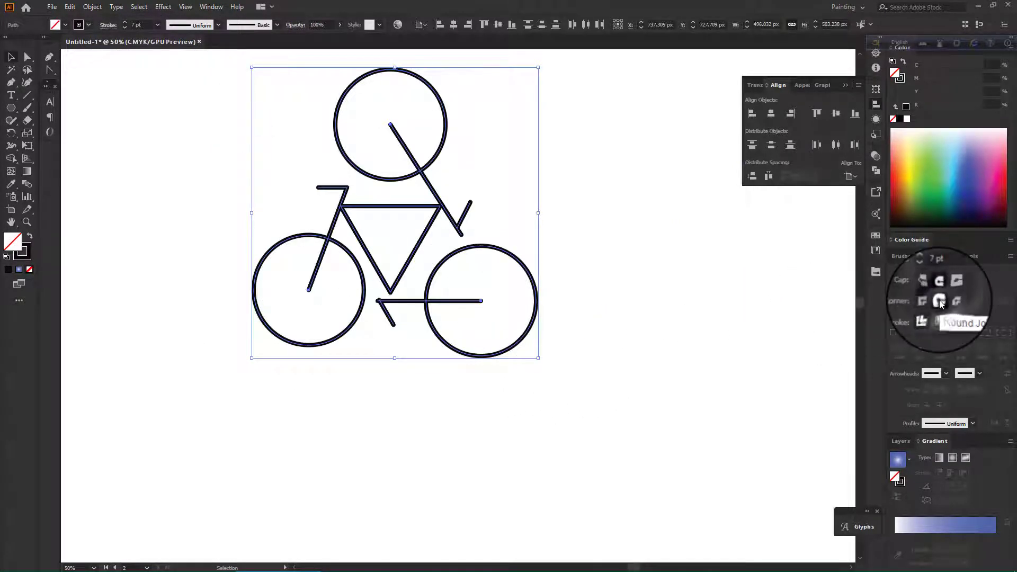
{"action": "left_click", "coordinate": [661, 238]}
Reshape the handlebar and pedal line endpoints with the Direct Selection tool.
{"action": "scroll", "coordinate": [660, 238], "scroll_direction": "up", "scroll_amount": 3}
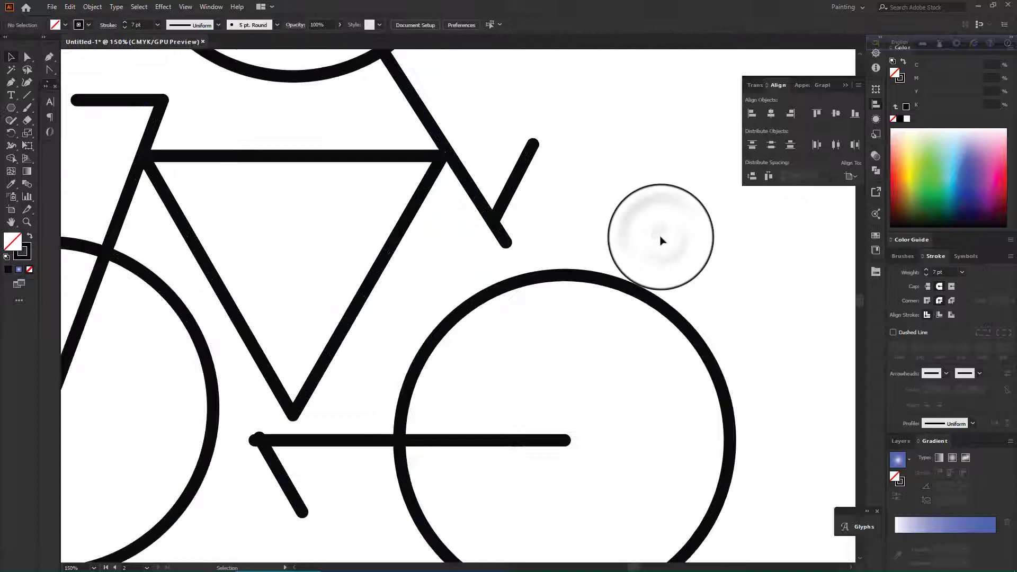
{"action": "left_click", "coordinate": [27, 58]}
{"action": "left_click_drag", "start_coordinate": [506, 243], "coordinate": [445, 200]}
{"action": "left_click", "coordinate": [534, 213]}
{"action": "scroll", "coordinate": [533, 213], "scroll_direction": "down", "scroll_amount": 5}
{"action": "scroll", "coordinate": [485, 196], "scroll_direction": "up", "scroll_amount": 5}
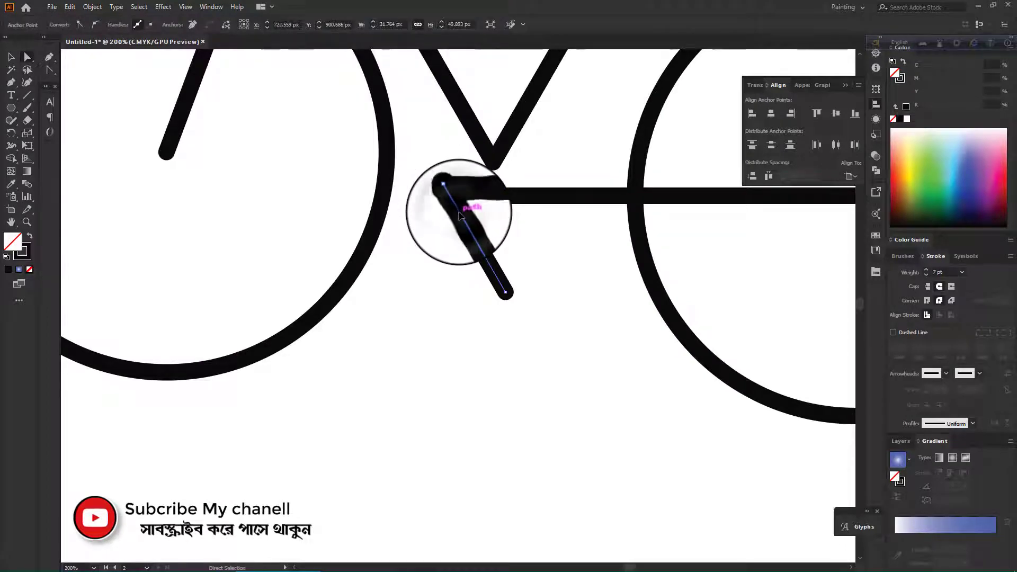
{"action": "left_click", "coordinate": [450, 279]}
Select all the cyclist parts and raise their stroke weight to 11 pt.
{"action": "scroll", "coordinate": [434, 249], "scroll_direction": "down", "scroll_amount": 3}
{"action": "scroll", "coordinate": [369, 146], "scroll_direction": "up", "scroll_amount": 2}
{"action": "scroll", "coordinate": [370, 145], "scroll_direction": "down", "scroll_amount": 7}
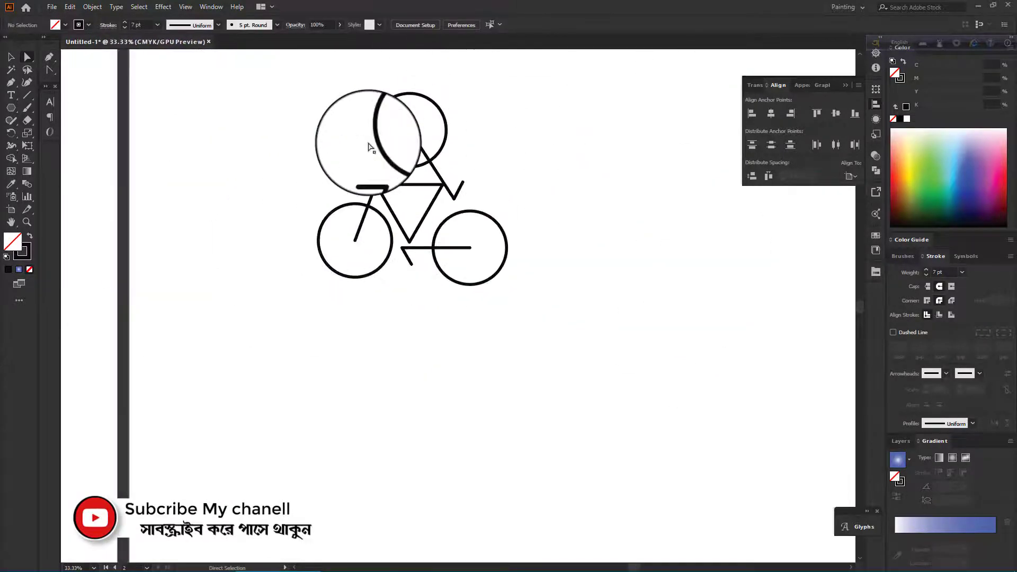
{"action": "scroll", "coordinate": [391, 175], "scroll_direction": "up", "scroll_amount": 1}
{"action": "scroll", "coordinate": [391, 176], "scroll_direction": "down", "scroll_amount": 1}
{"action": "scroll", "coordinate": [451, 148], "scroll_direction": "up", "scroll_amount": 1}
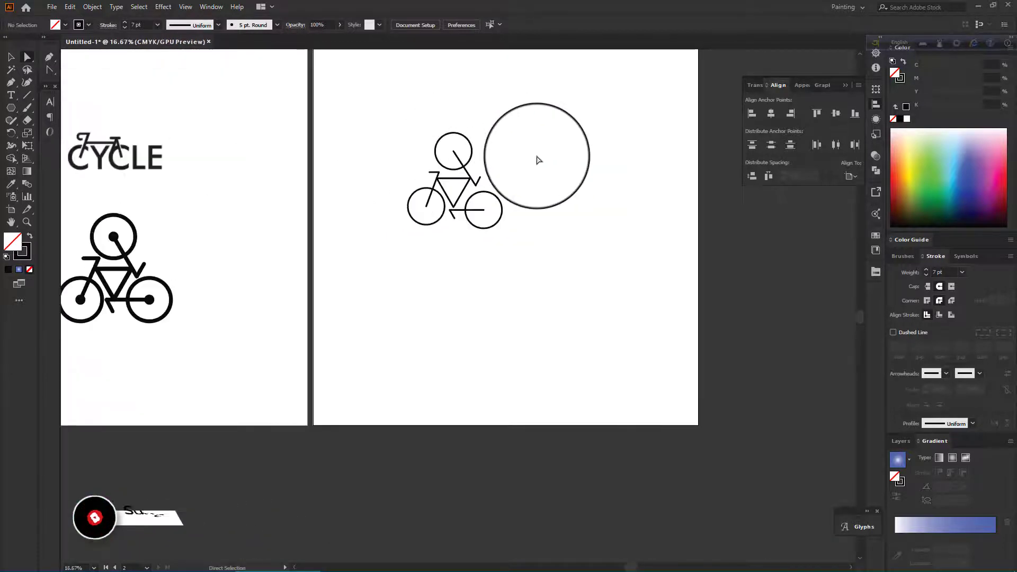
{"action": "left_click_drag", "start_coordinate": [538, 156], "coordinate": [396, 246]}
{"action": "left_click", "coordinate": [11, 57]}
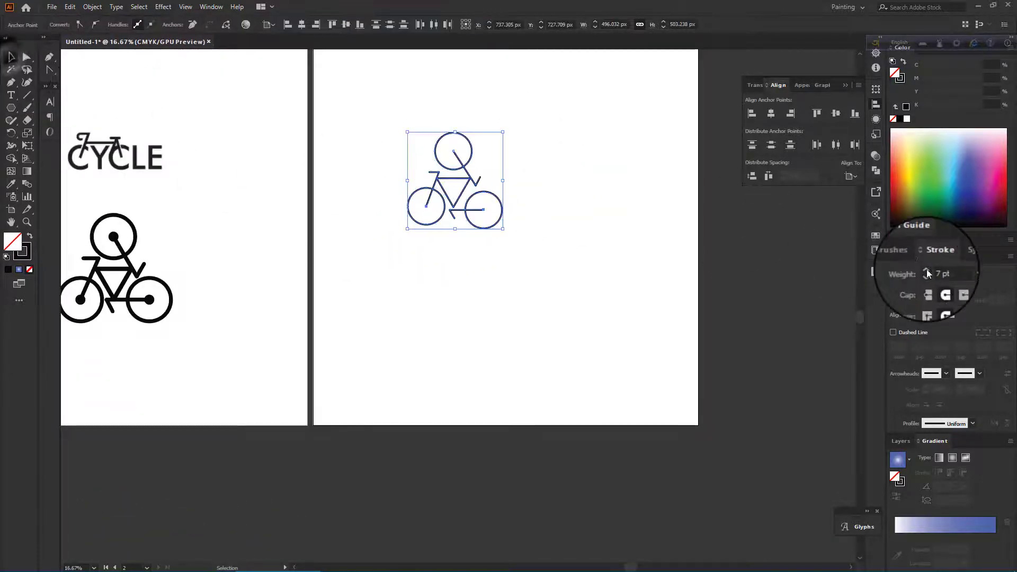
{"action": "left_click", "coordinate": [926, 271]}
{"action": "left_click", "coordinate": [926, 271]}
{"action": "left_click", "coordinate": [926, 270]}
{"action": "left_click", "coordinate": [926, 270]}
{"action": "left_click", "coordinate": [599, 220]}
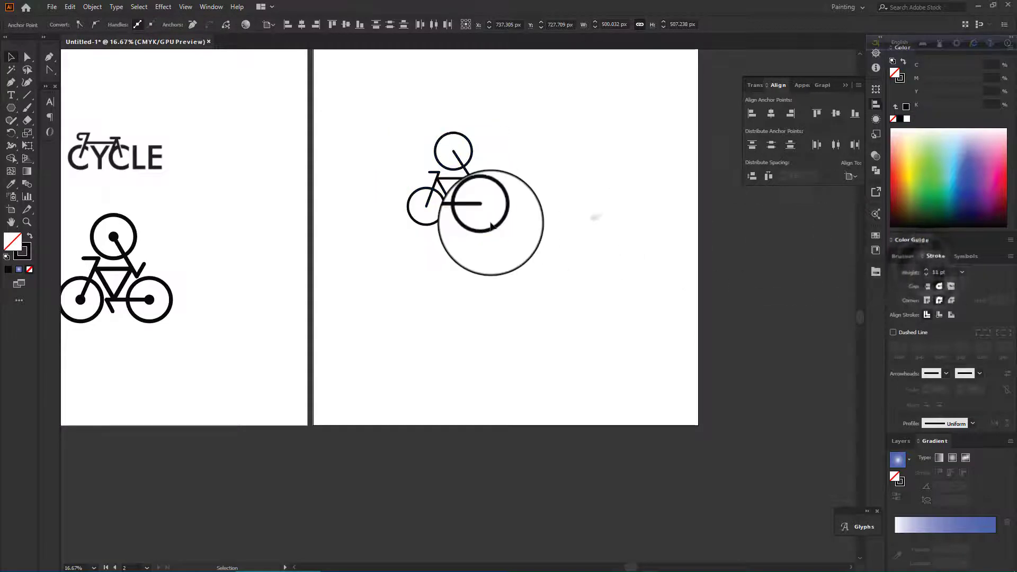
Undo the last two stroke weight changes.
{"action": "scroll", "coordinate": [490, 223], "scroll_direction": "up", "scroll_amount": 1}
{"action": "scroll", "coordinate": [473, 184], "scroll_direction": "up", "scroll_amount": 1}
{"action": "left_click", "coordinate": [592, 194]}
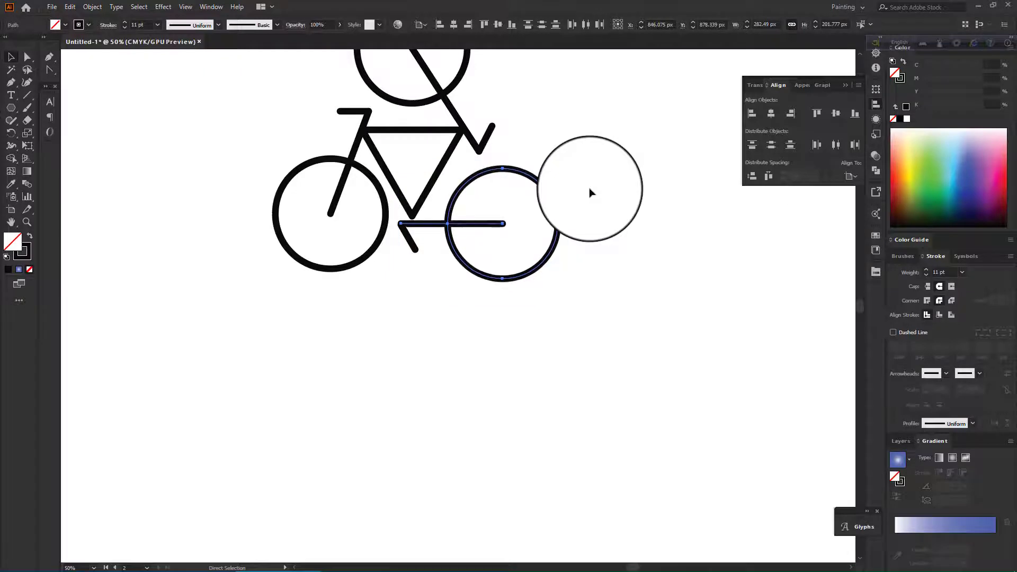
{"action": "key", "text": "ctrl+z"}
{"action": "key", "text": "ctrl+z"}
{"action": "left_click", "coordinate": [554, 238]}
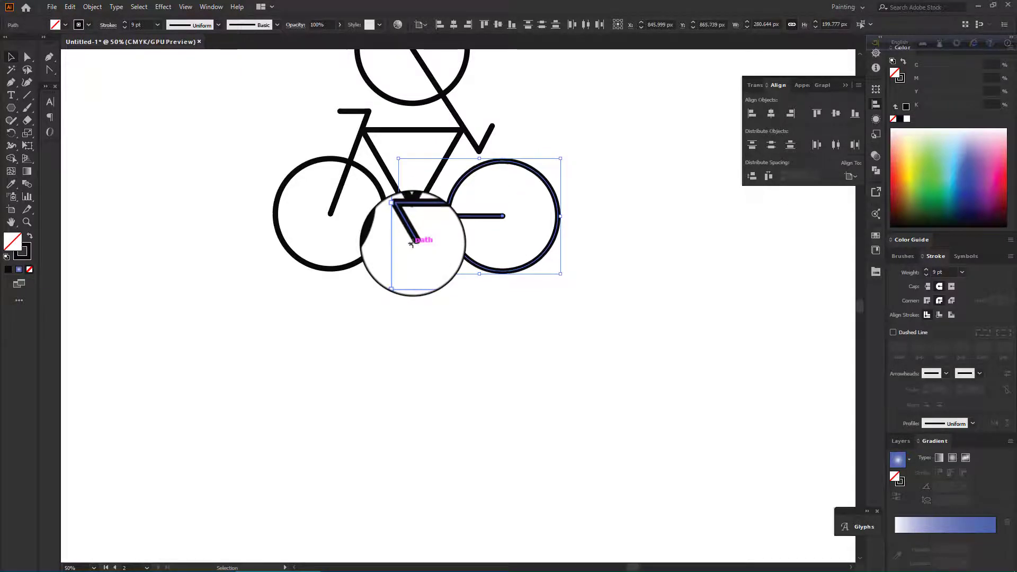
{"action": "left_click", "coordinate": [529, 329]}
Select all the cyclist parts and set their stroke weight to 14 pt.
{"action": "scroll", "coordinate": [551, 297], "scroll_direction": "down", "scroll_amount": 5}
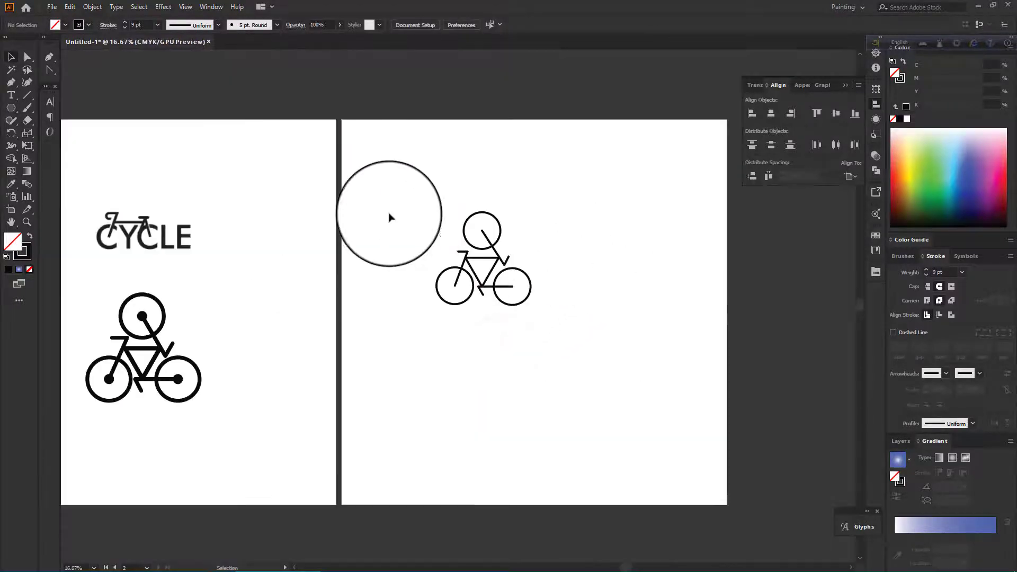
{"action": "left_click_drag", "start_coordinate": [377, 211], "coordinate": [556, 320]}
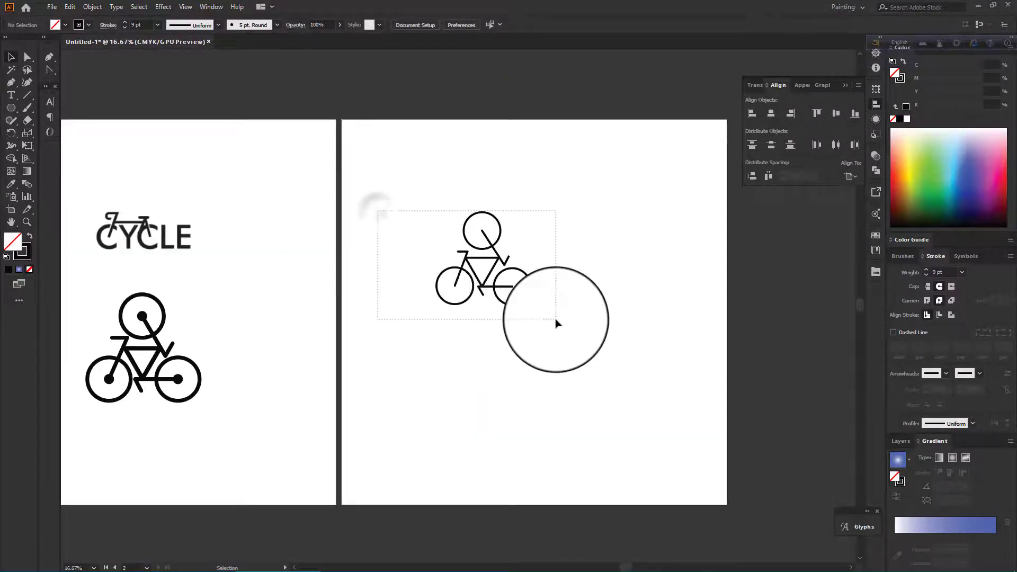
{"action": "left_click", "coordinate": [123, 22]}
{"action": "left_click", "coordinate": [123, 22]}
{"action": "left_click", "coordinate": [123, 22]}
{"action": "left_click", "coordinate": [575, 237]}
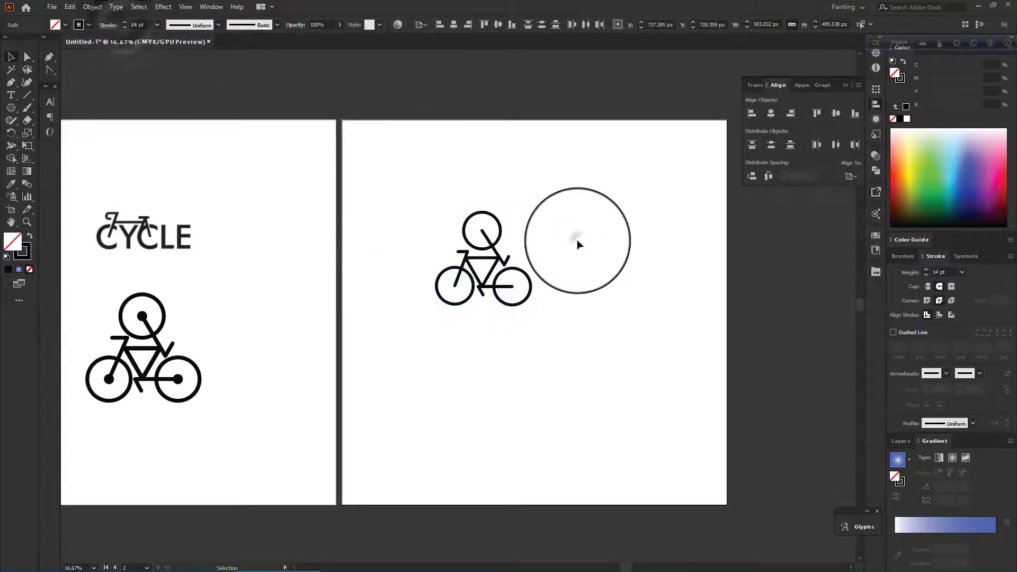
Draw a small filled circle about 44 px wide at the centre of the head.
{"action": "scroll", "coordinate": [575, 236], "scroll_direction": "up", "scroll_amount": 2}
{"action": "scroll", "coordinate": [579, 244], "scroll_direction": "down", "scroll_amount": 1}
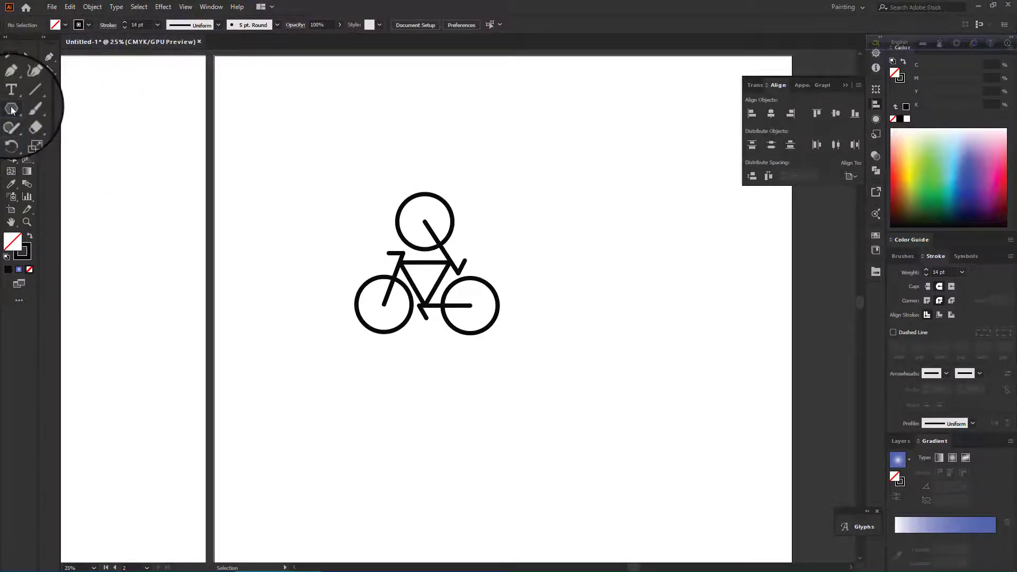
{"action": "left_click", "coordinate": [10, 107]}
{"action": "left_click", "coordinate": [48, 133]}
{"action": "scroll", "coordinate": [439, 227], "scroll_direction": "up", "scroll_amount": 2}
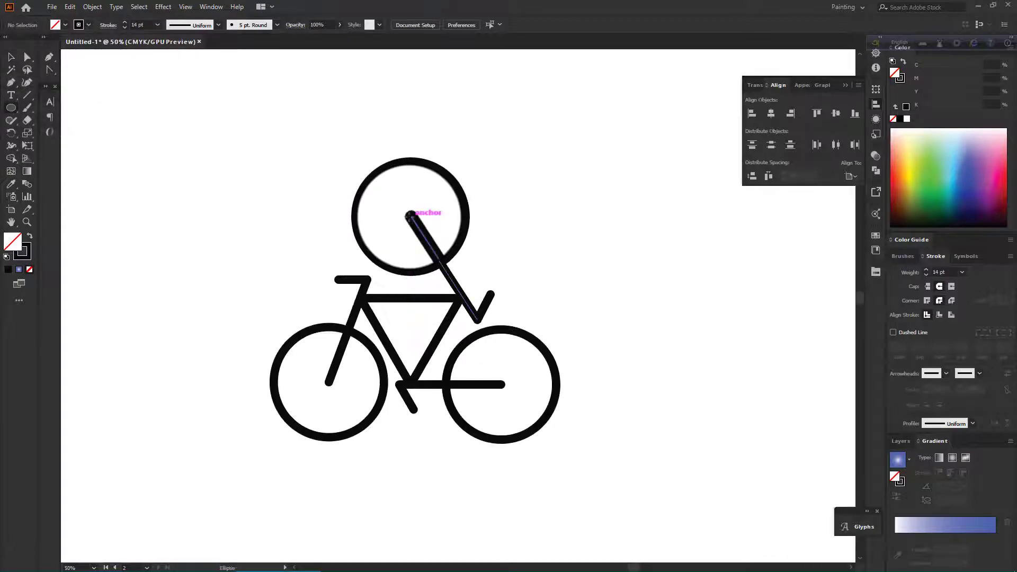
{"action": "left_click_drag", "start_coordinate": [408, 215], "coordinate": [423, 229]}
{"action": "left_click", "coordinate": [29, 235]}
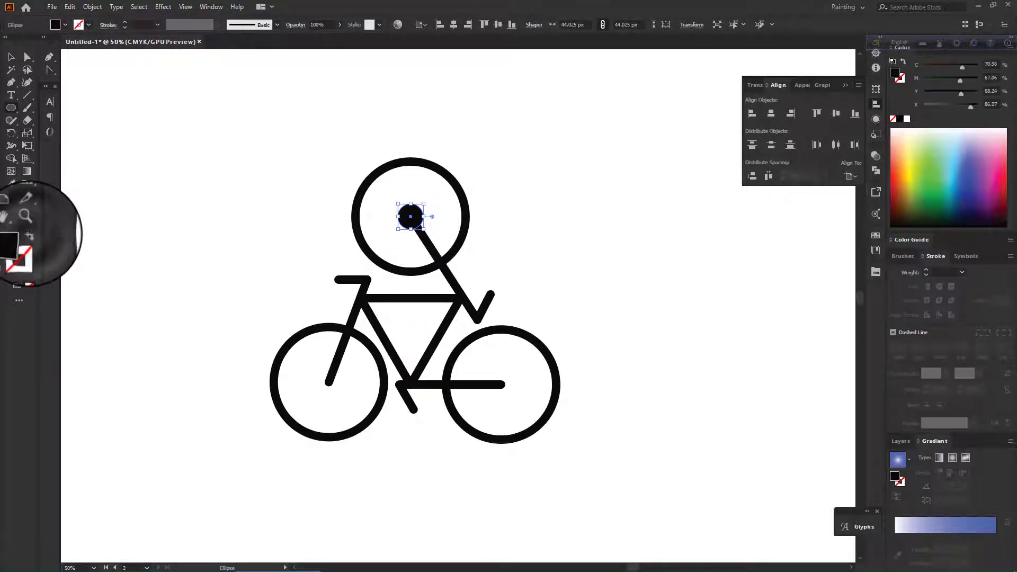
{"action": "key", "text": "v"}
{"action": "left_click", "coordinate": [512, 225]}
Duplicate the filled dot onto the rear wheel hub.
{"action": "scroll", "coordinate": [512, 226], "scroll_direction": "down", "scroll_amount": 4}
{"action": "scroll", "coordinate": [512, 226], "scroll_direction": "up", "scroll_amount": 2}
{"action": "scroll", "coordinate": [513, 226], "scroll_direction": "down", "scroll_amount": 2}
{"action": "scroll", "coordinate": [513, 226], "scroll_direction": "up", "scroll_amount": 3}
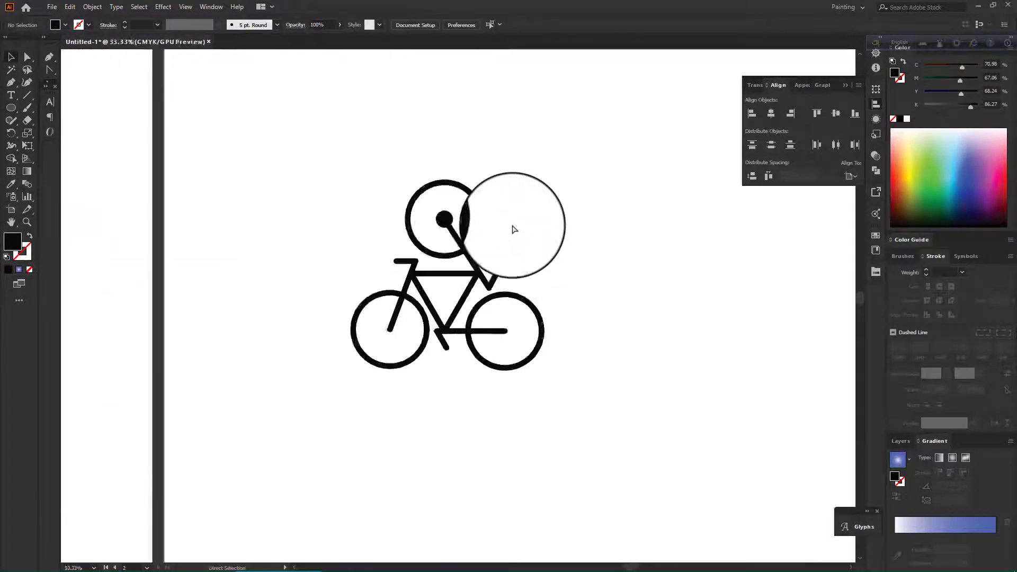
{"action": "scroll", "coordinate": [513, 226], "scroll_direction": "up", "scroll_amount": 1}
{"action": "left_click_drag", "start_coordinate": [407, 215], "coordinate": [329, 383]}
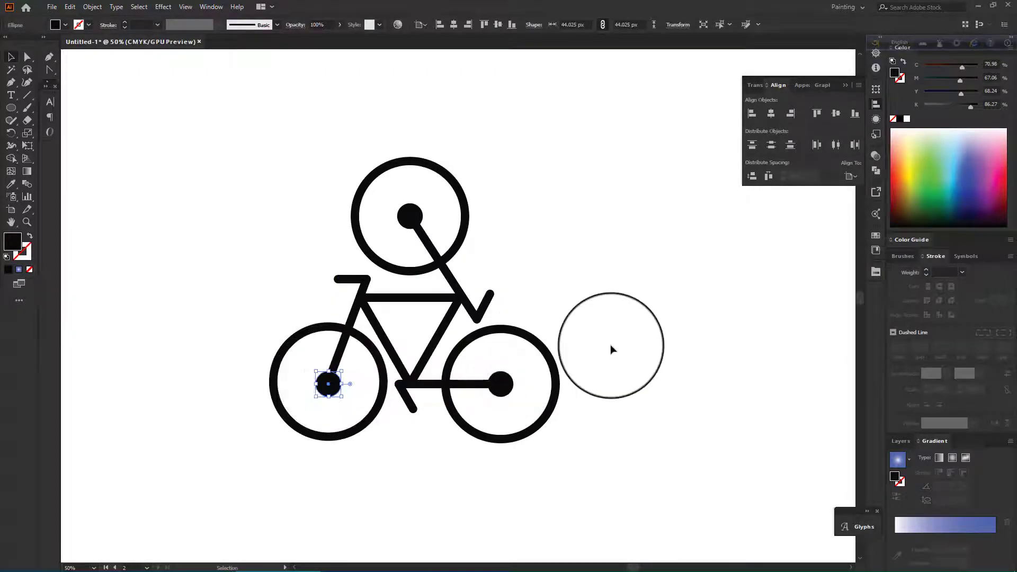
{"action": "left_click", "coordinate": [611, 347]}
Nudge the rear wheel hub dot into its centred position.
{"action": "scroll", "coordinate": [333, 411], "scroll_direction": "up", "scroll_amount": 3}
{"action": "left_click_drag", "start_coordinate": [319, 392], "coordinate": [320, 387]}
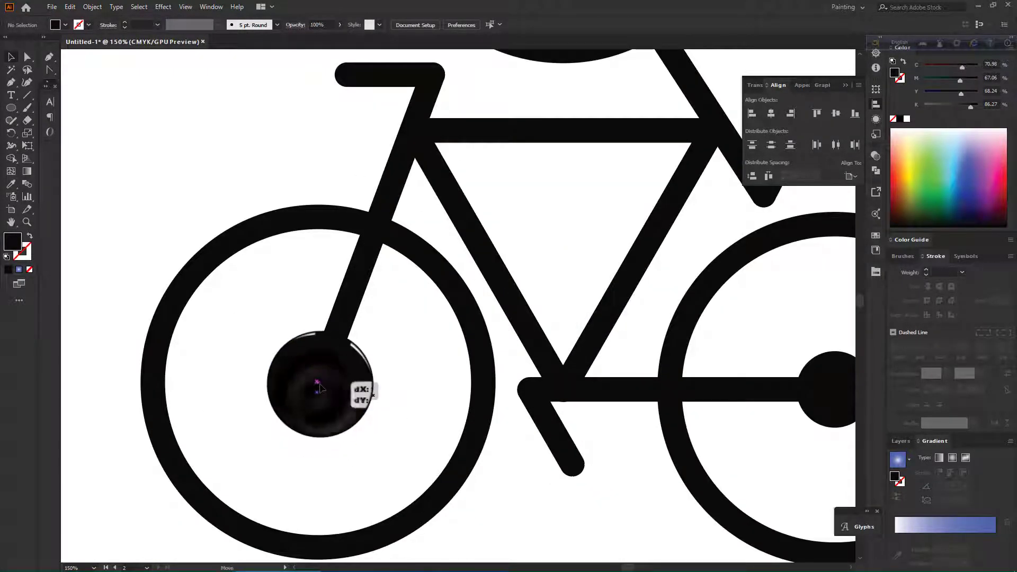
{"action": "scroll", "coordinate": [323, 427], "scroll_direction": "down", "scroll_amount": 6}
{"action": "scroll", "coordinate": [355, 420], "scroll_direction": "up", "scroll_amount": 3}
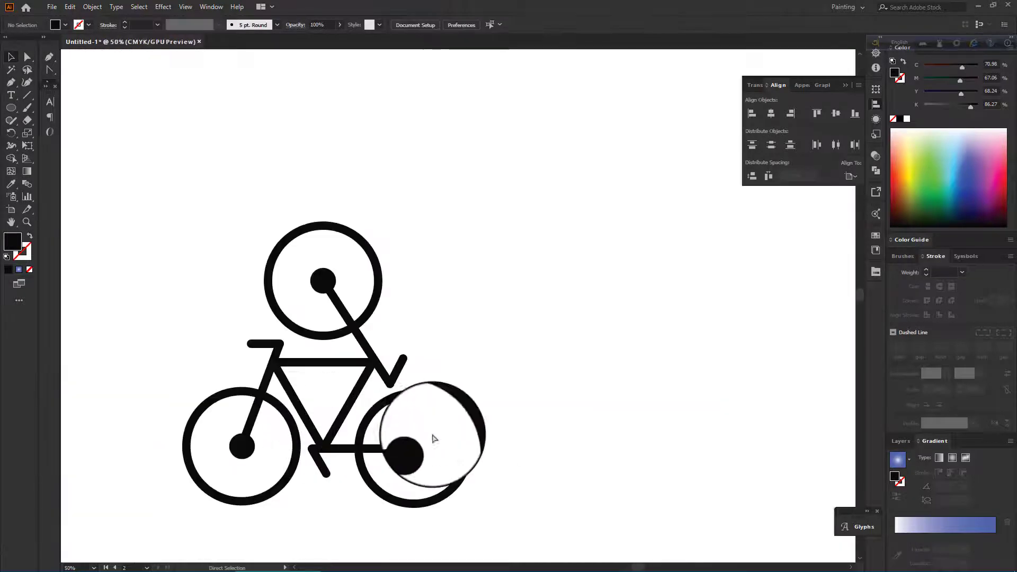
Select all the cyclist parts and group them.
{"action": "scroll", "coordinate": [491, 439], "scroll_direction": "down", "scroll_amount": 3}
{"action": "scroll", "coordinate": [492, 442], "scroll_direction": "down", "scroll_amount": 1}
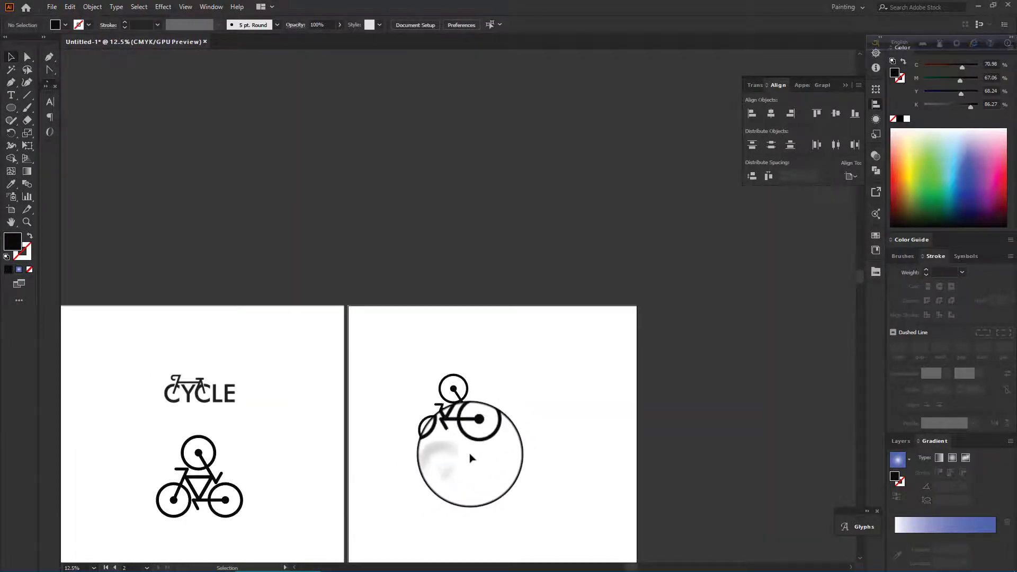
{"action": "scroll", "coordinate": [461, 435], "scroll_direction": "up", "scroll_amount": 4}
{"action": "scroll", "coordinate": [392, 317], "scroll_direction": "down", "scroll_amount": 4}
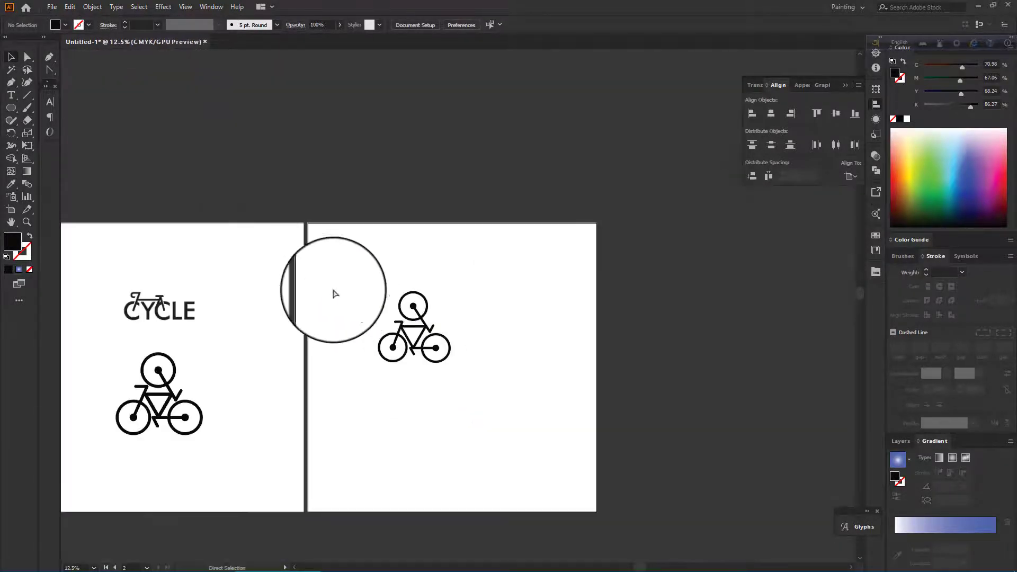
{"action": "scroll", "coordinate": [335, 292], "scroll_direction": "up", "scroll_amount": 1}
{"action": "left_click_drag", "start_coordinate": [335, 291], "coordinate": [463, 385]}
{"action": "key", "text": "ctrl+g"}
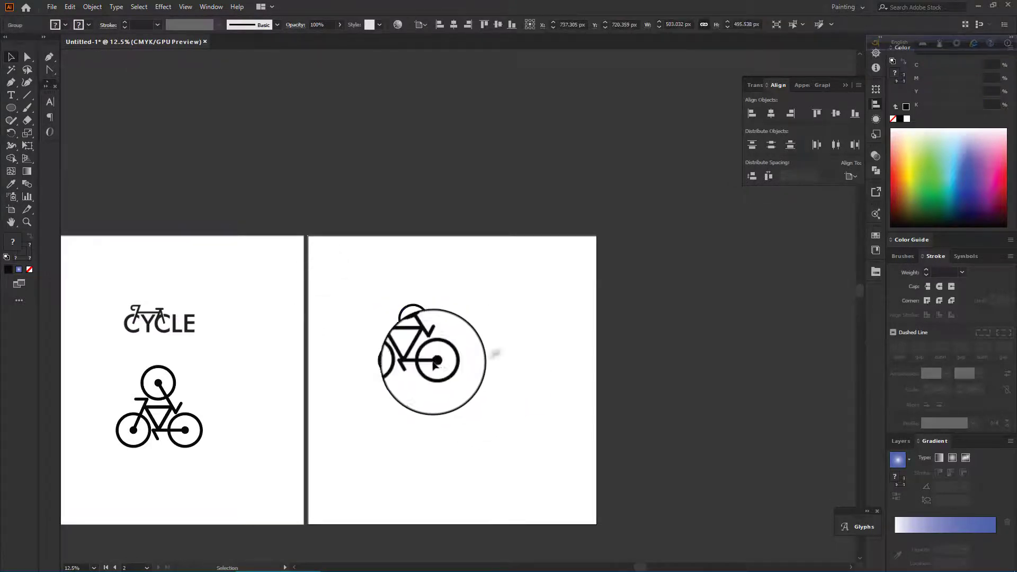
Ungroup the cyclist parts.
{"action": "scroll", "coordinate": [422, 353], "scroll_direction": "up", "scroll_amount": 5}
{"action": "left_click", "coordinate": [520, 305]}
{"action": "scroll", "coordinate": [523, 305], "scroll_direction": "down", "scroll_amount": 4}
{"action": "scroll", "coordinate": [523, 306], "scroll_direction": "up", "scroll_amount": 5}
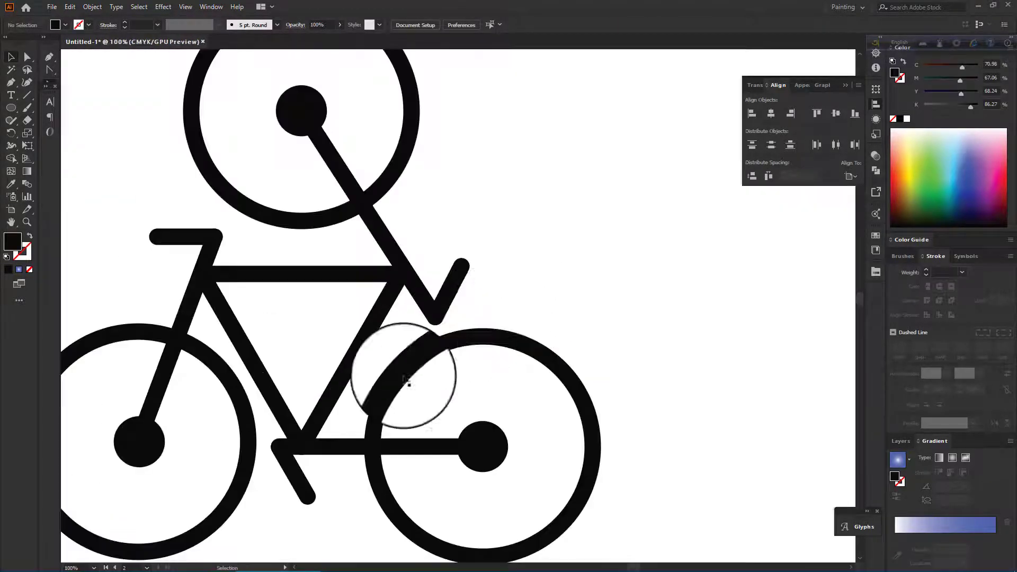
{"action": "right_click", "coordinate": [299, 418]}
{"action": "key", "text": "Escape"}
{"action": "right_click", "coordinate": [237, 333]}
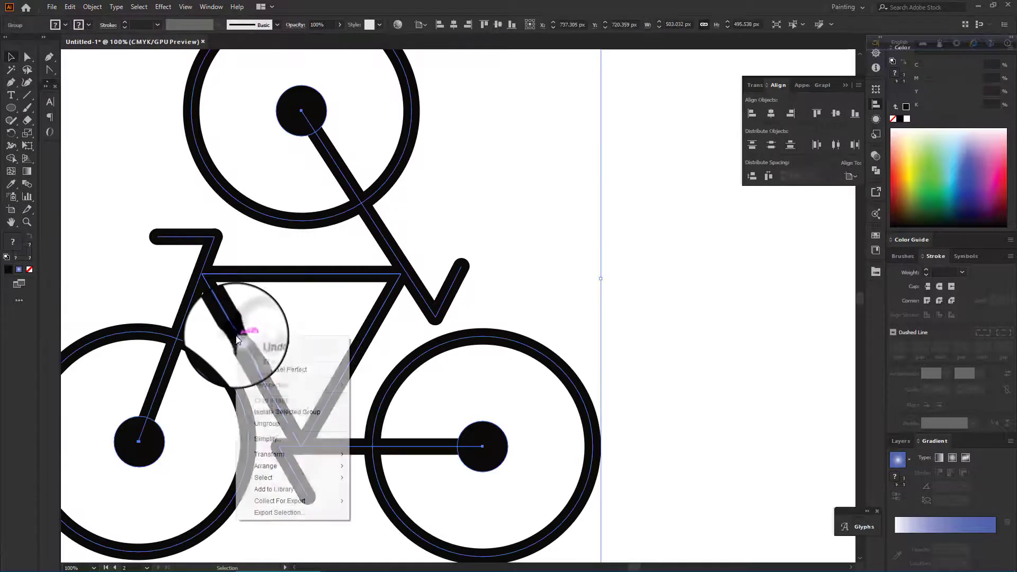
{"action": "left_click", "coordinate": [275, 422]}
Adjust the chainstay line's front anchor point where it meets the seat tube.
{"action": "scroll", "coordinate": [291, 408], "scroll_direction": "down", "scroll_amount": 1}
{"action": "left_click", "coordinate": [666, 310]}
{"action": "scroll", "coordinate": [666, 311], "scroll_direction": "down", "scroll_amount": 4}
{"action": "key", "text": "a"}
{"action": "left_click", "coordinate": [286, 371]}
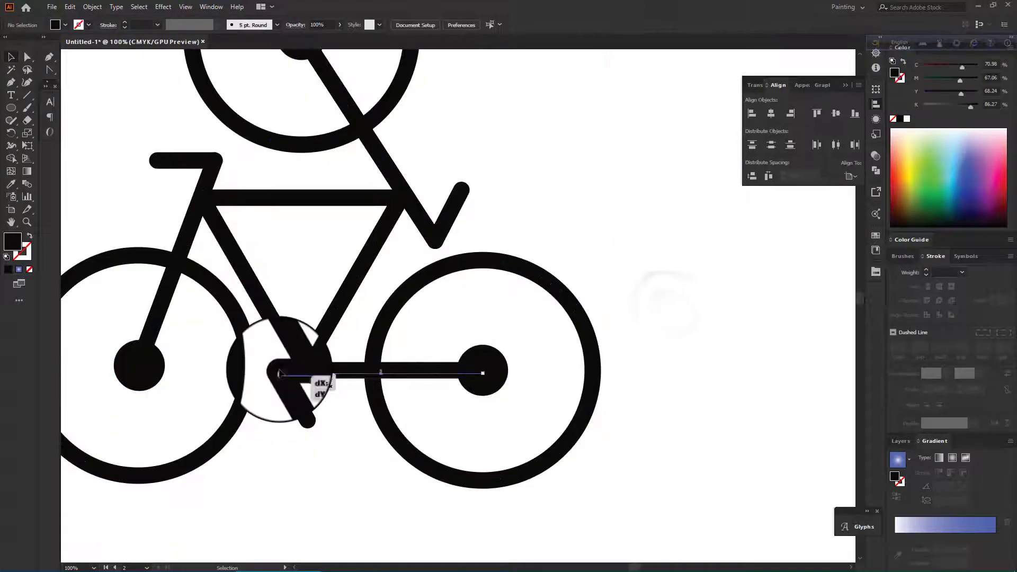
{"action": "left_click", "coordinate": [279, 370]}
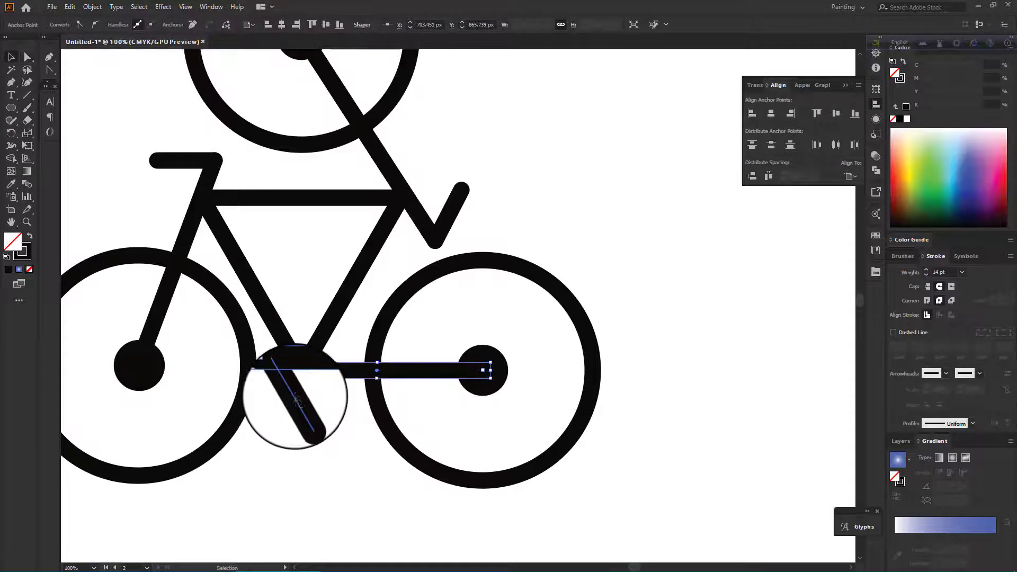
{"action": "left_click", "coordinate": [283, 426]}
{"action": "scroll", "coordinate": [283, 427], "scroll_direction": "down", "scroll_amount": 4}
{"action": "scroll", "coordinate": [283, 427], "scroll_direction": "up", "scroll_amount": 2}
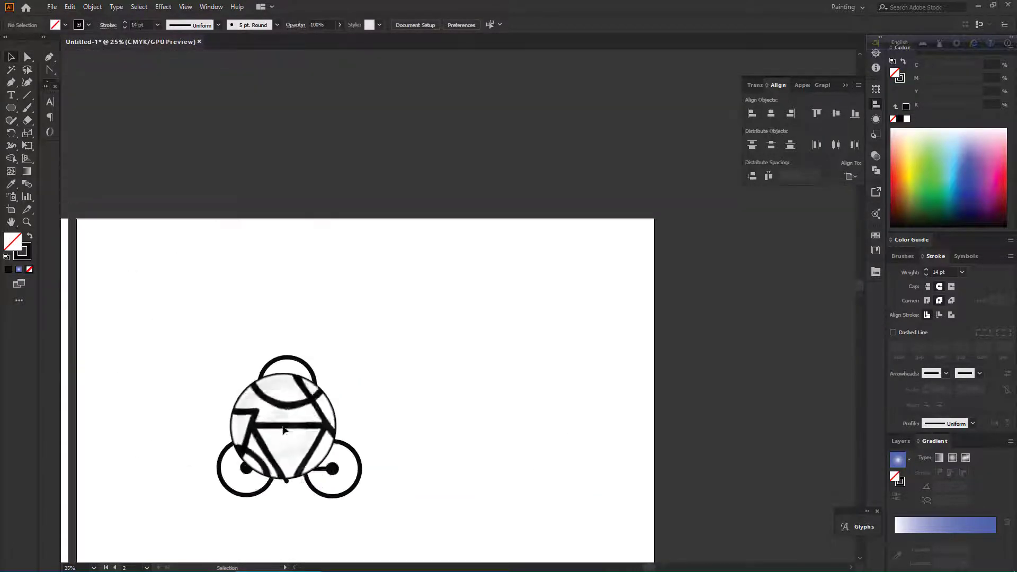
Zoom in and out to inspect the joints of the cyclist drawing.
{"action": "scroll", "coordinate": [281, 426], "scroll_direction": "up", "scroll_amount": 4}
{"action": "scroll", "coordinate": [281, 426], "scroll_direction": "down", "scroll_amount": 3}
{"action": "scroll", "coordinate": [473, 349], "scroll_direction": "up", "scroll_amount": 2}
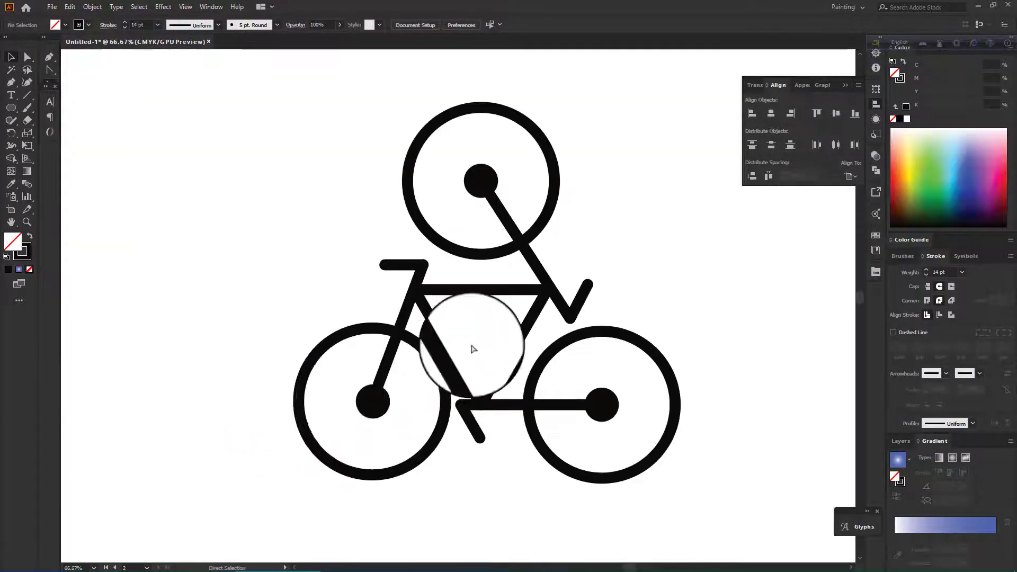
{"action": "scroll", "coordinate": [474, 349], "scroll_direction": "down", "scroll_amount": 4}
{"action": "scroll", "coordinate": [551, 315], "scroll_direction": "up", "scroll_amount": 4}
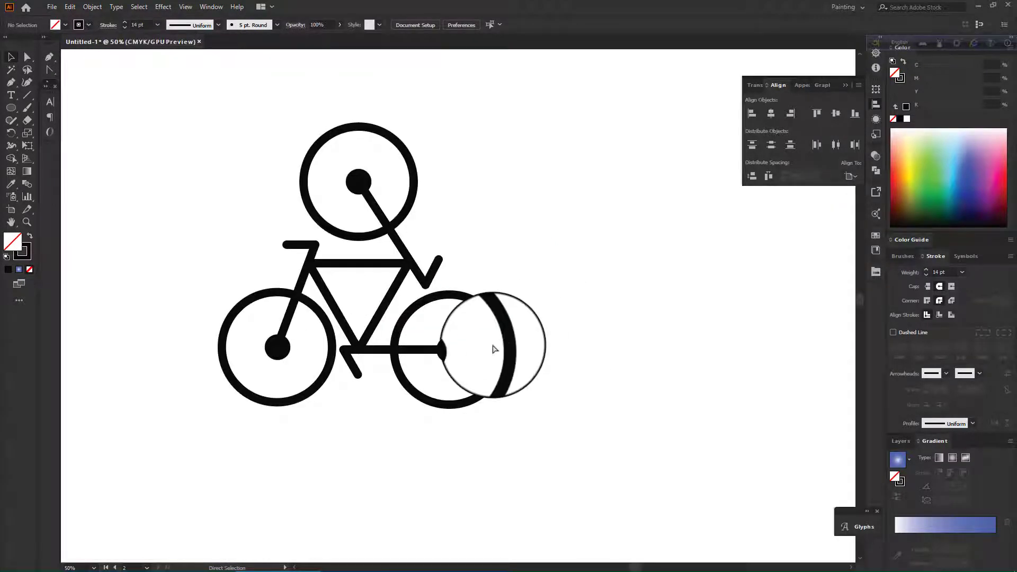
{"action": "scroll", "coordinate": [527, 330], "scroll_direction": "down", "scroll_amount": 4}
{"action": "scroll", "coordinate": [501, 343], "scroll_direction": "up", "scroll_amount": 1}
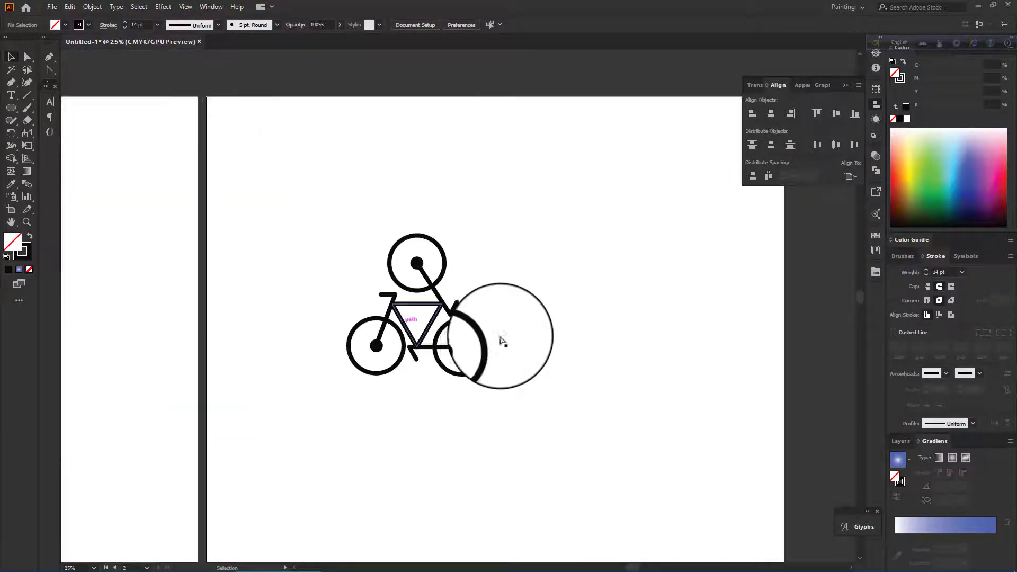
{"action": "scroll", "coordinate": [516, 318], "scroll_direction": "up", "scroll_amount": 1}
Select the whole cyclist and expand its fills and strokes into shapes.
{"action": "left_click_drag", "start_coordinate": [522, 280], "coordinate": [319, 411]}
{"action": "mouse_move", "coordinate": [922, 195]}
{"action": "left_mouse_down"}
{"action": "mouse_move", "coordinate": [934, 193]}
{"action": "mouse_move", "coordinate": [927, 206]}
{"action": "left_mouse_up"}
{"action": "key", "text": "ctrl+z"}
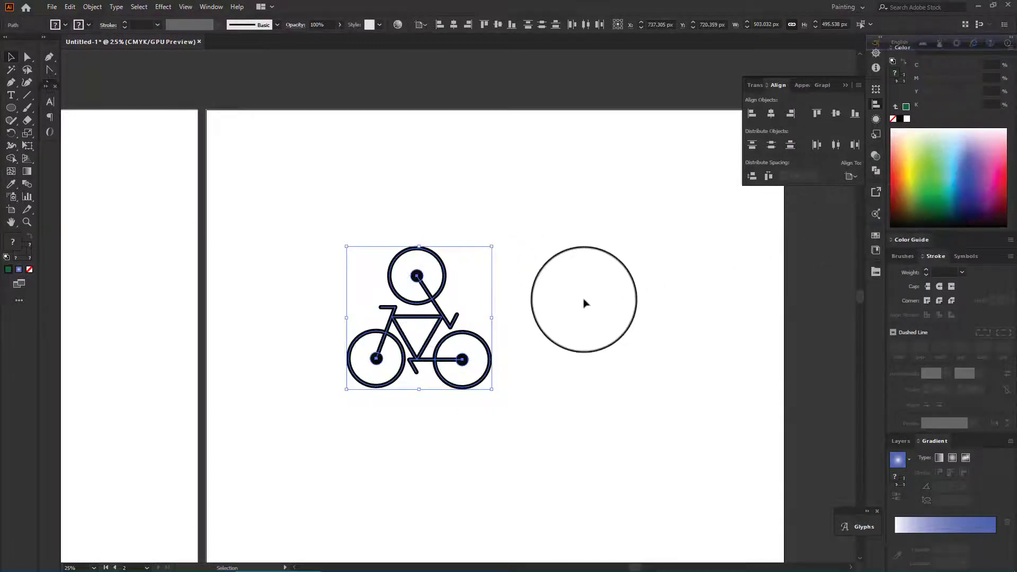
{"action": "left_click", "coordinate": [92, 6]}
{"action": "left_click", "coordinate": [108, 130]}
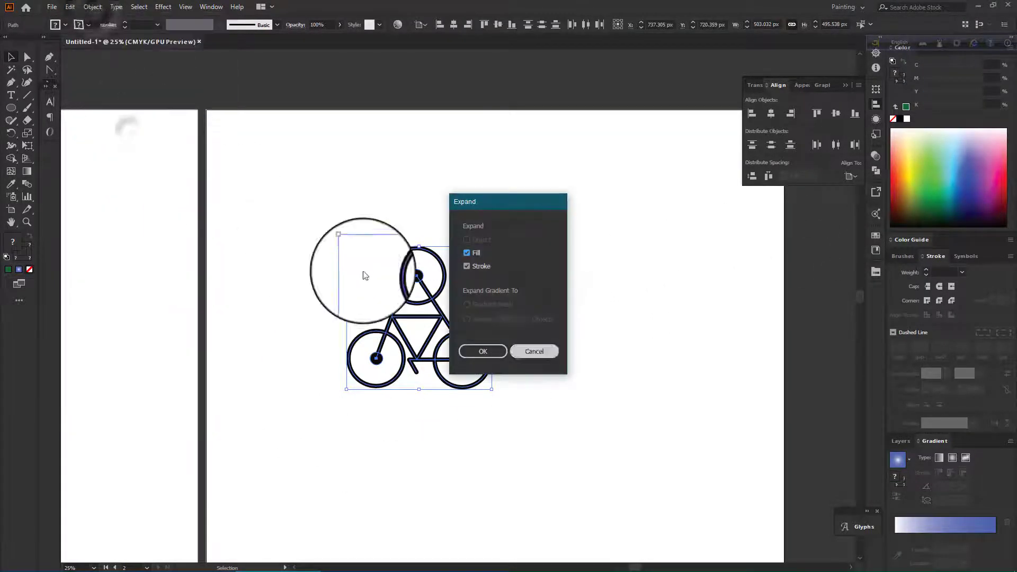
{"action": "left_click", "coordinate": [495, 350]}
Fill the expanded cyclist with orange.
{"action": "left_click_drag", "start_coordinate": [604, 277], "coordinate": [368, 427]}
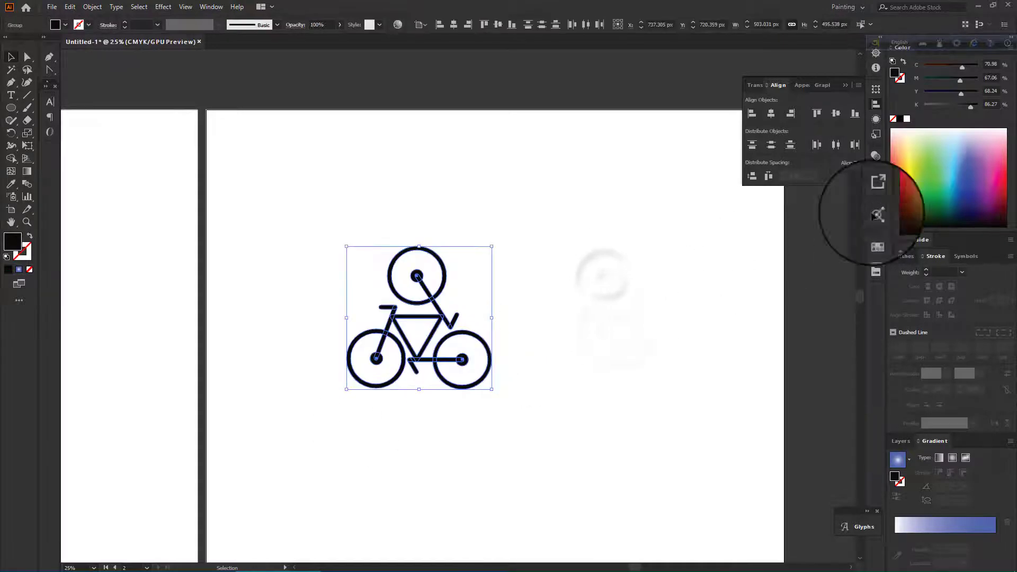
{"action": "left_click", "coordinate": [928, 217]}
{"action": "left_click", "coordinate": [694, 276]}
{"action": "scroll", "coordinate": [694, 276], "scroll_direction": "down", "scroll_amount": 2}
{"action": "scroll", "coordinate": [565, 212], "scroll_direction": "up", "scroll_amount": 1}
{"action": "left_click_drag", "start_coordinate": [281, 167], "coordinate": [485, 351]}
{"action": "left_click_drag", "start_coordinate": [927, 149], "coordinate": [901, 184]}
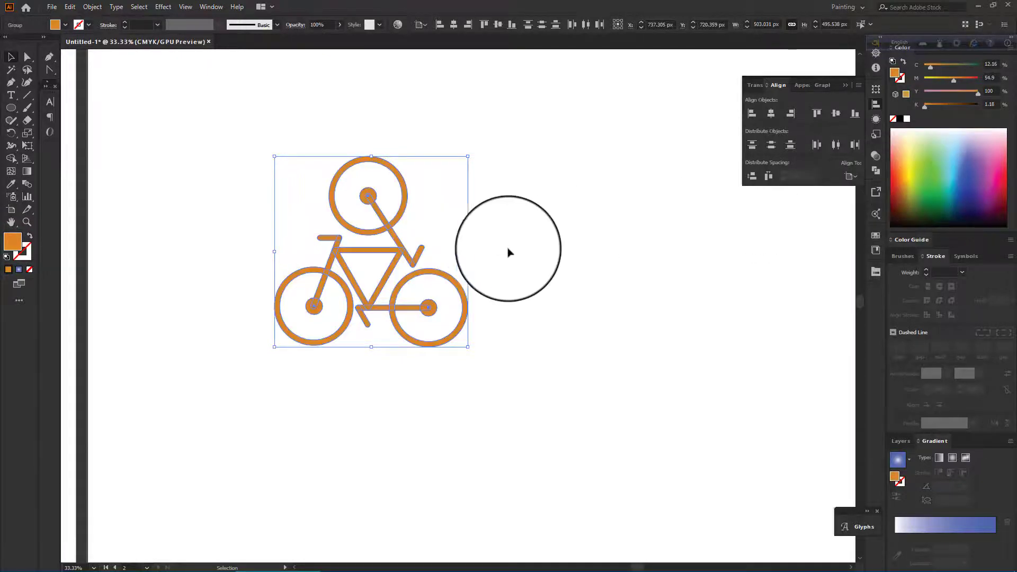
Move the orange cyclist onto the second artboard.
{"action": "left_click", "coordinate": [509, 249]}
{"action": "scroll", "coordinate": [508, 249], "scroll_direction": "down", "scroll_amount": 3}
{"action": "scroll", "coordinate": [508, 249], "scroll_direction": "up", "scroll_amount": 2}
{"action": "scroll", "coordinate": [462, 265], "scroll_direction": "down", "scroll_amount": 2}
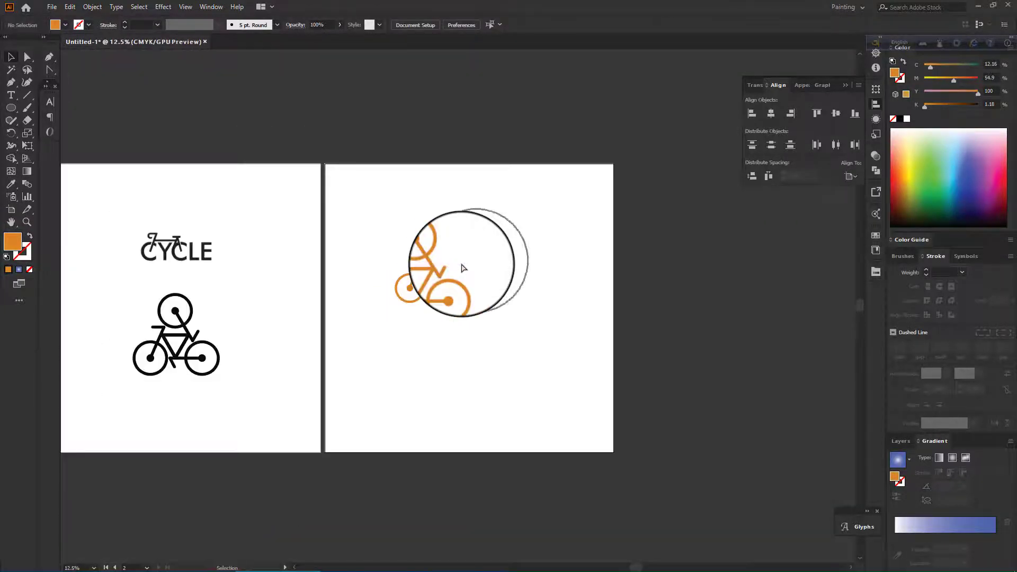
{"action": "scroll", "coordinate": [462, 268], "scroll_direction": "up", "scroll_amount": 2}
{"action": "left_click", "coordinate": [454, 317]}
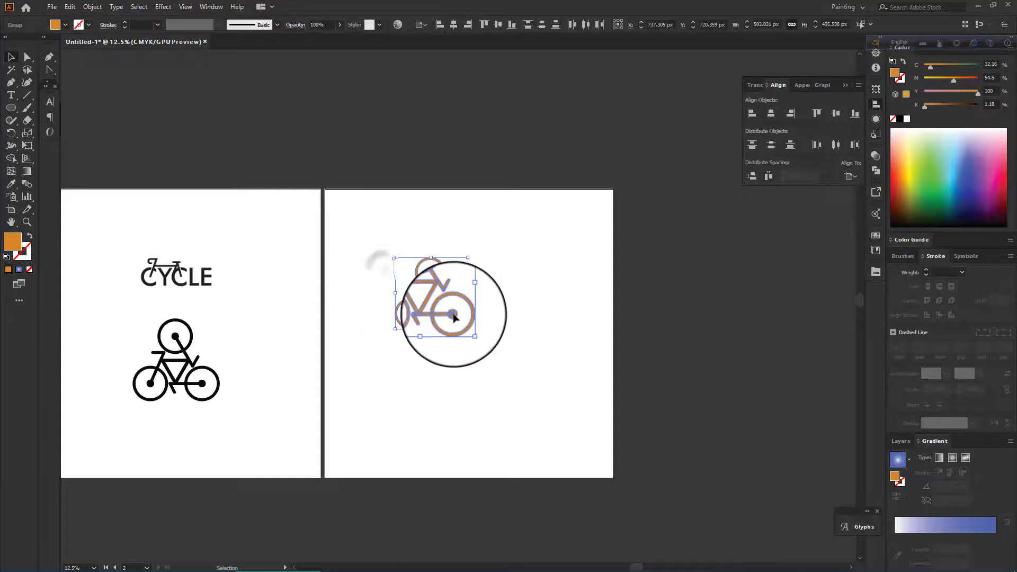
{"action": "left_click_drag", "start_coordinate": [454, 317], "coordinate": [479, 338]}
Centre the cyclist horizontally and vertically on the artboard.
{"action": "key", "text": "a"}
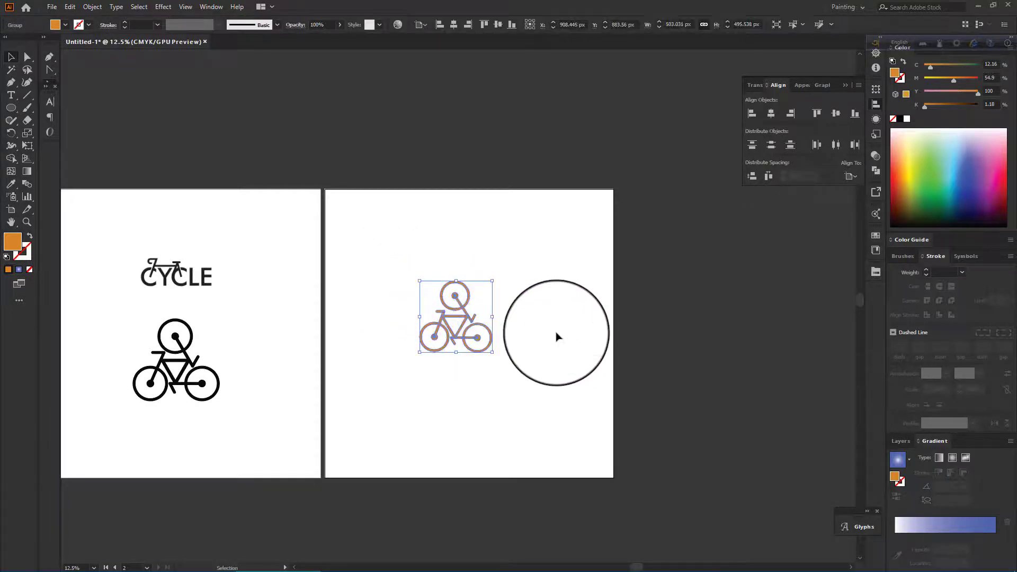
{"action": "left_click", "coordinate": [771, 113]}
{"action": "left_click", "coordinate": [836, 113]}
{"action": "left_click", "coordinate": [708, 220]}
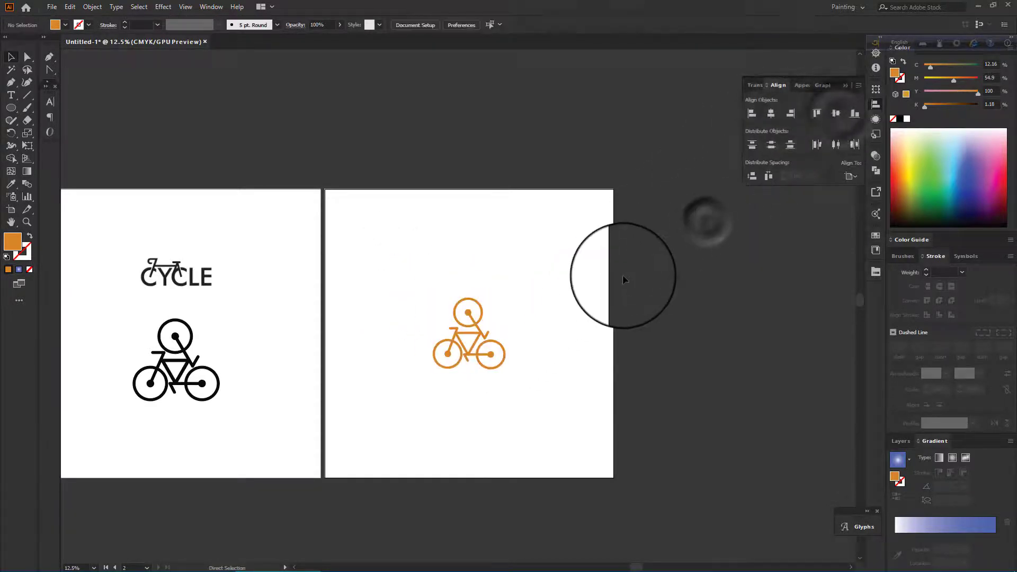
Add the text CYCLE below the cyclist.
{"action": "key", "text": "ctrl+0"}
{"action": "scroll", "coordinate": [531, 244], "scroll_direction": "down", "scroll_amount": 3}
{"action": "scroll", "coordinate": [516, 242], "scroll_direction": "up", "scroll_amount": 6}
{"action": "scroll", "coordinate": [516, 241], "scroll_direction": "down", "scroll_amount": 8}
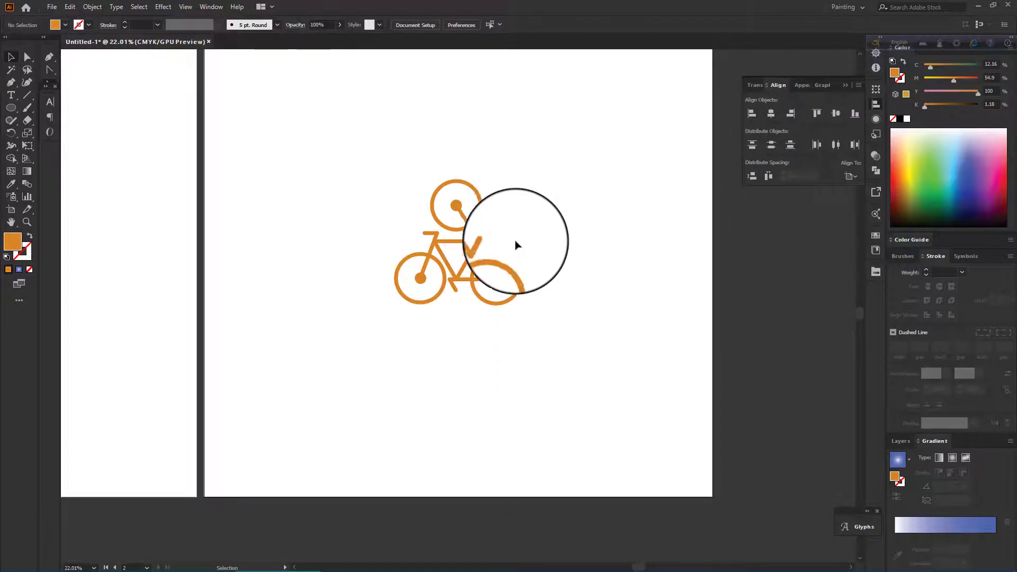
{"action": "scroll", "coordinate": [516, 245], "scroll_direction": "up", "scroll_amount": 2}
{"action": "key", "text": "t"}
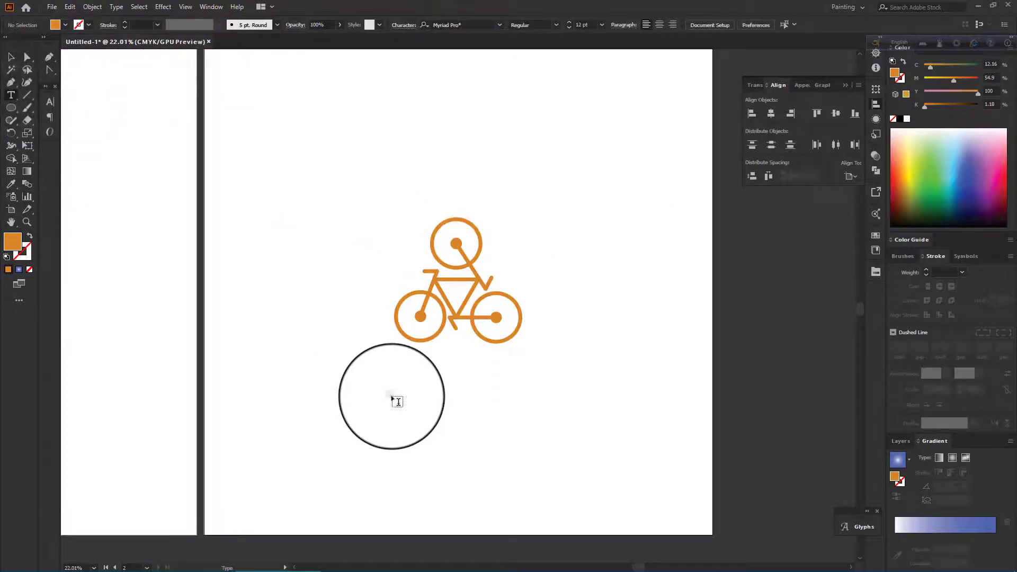
{"action": "left_click", "coordinate": [392, 398]}
{"action": "left_click", "coordinate": [11, 58]}
{"action": "left_click_drag", "start_coordinate": [409, 400], "coordinate": [612, 457]}
{"action": "double_click", "coordinate": [421, 404]}
{"action": "key", "text": "ctrl+a"}
{"action": "key", "text": "BackSpace"}
{"action": "type", "text": "B"}
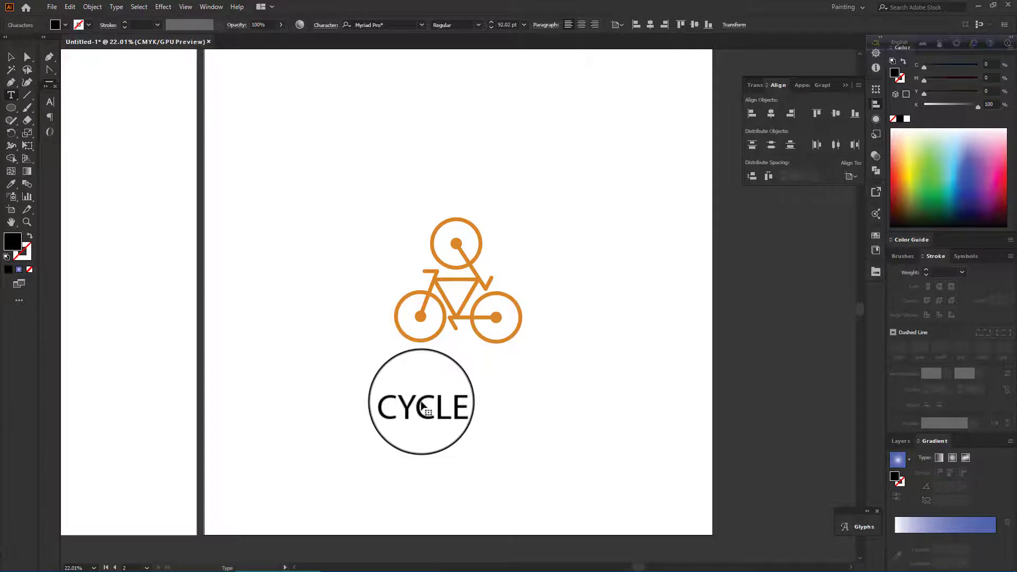
{"action": "left_click", "coordinate": [11, 57]}
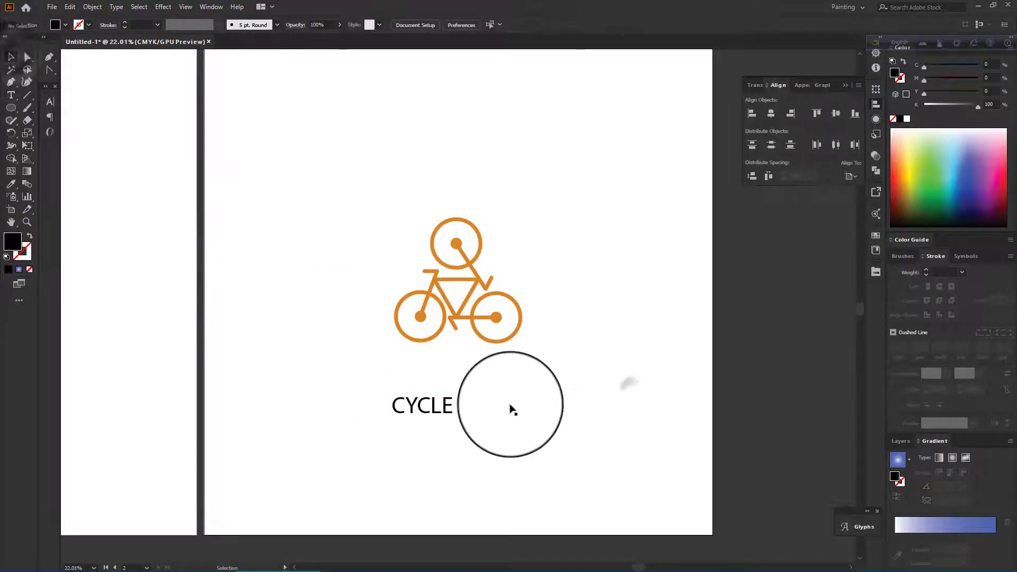
Move the CYCLE text under the cyclist and set its font to Galano Grotesque Alt DEMO Bold.
{"action": "left_click_drag", "start_coordinate": [448, 421], "coordinate": [471, 392]}
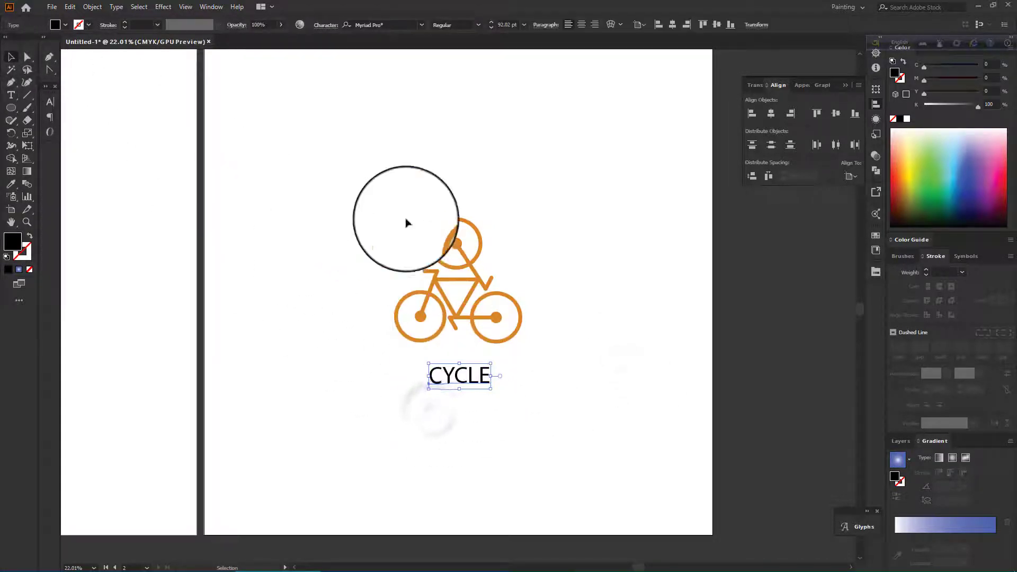
{"action": "left_click", "coordinate": [422, 25]}
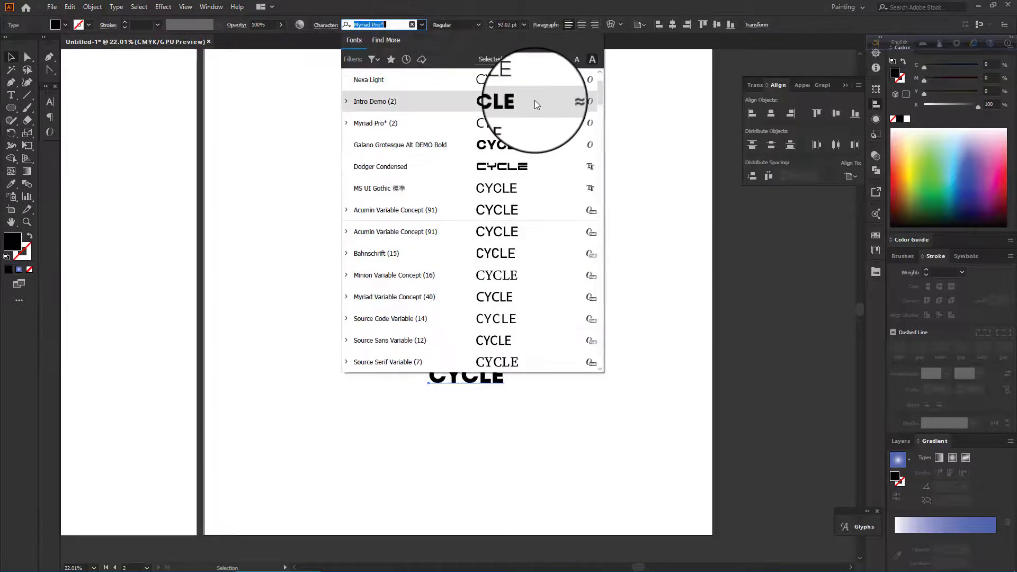
{"action": "left_click", "coordinate": [527, 146]}
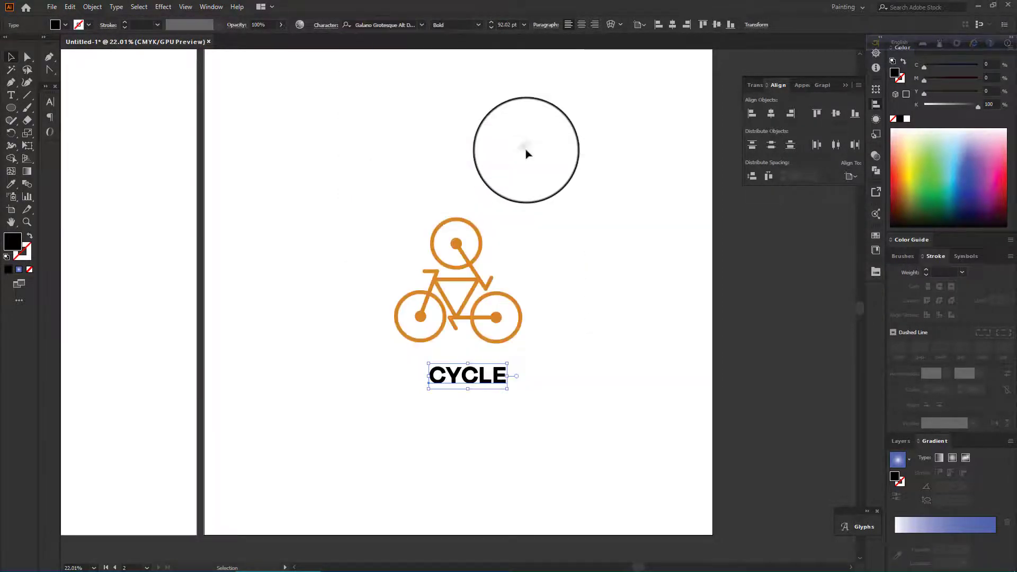
Set the CYCLE text's tracking to 200.
{"action": "scroll", "coordinate": [525, 152], "scroll_direction": "down", "scroll_amount": 2}
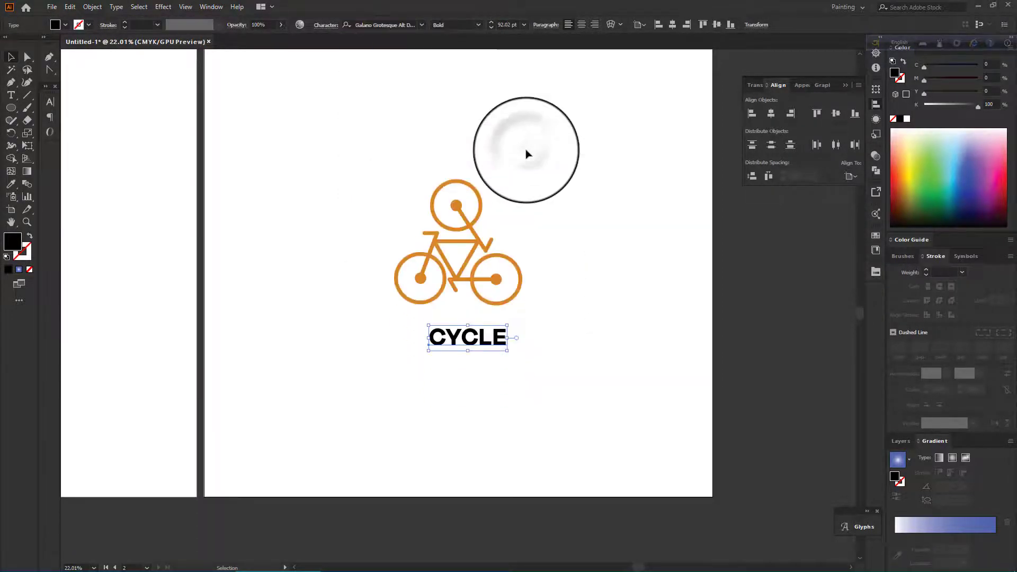
{"action": "left_click", "coordinate": [320, 27]}
{"action": "left_click", "coordinate": [330, 88]}
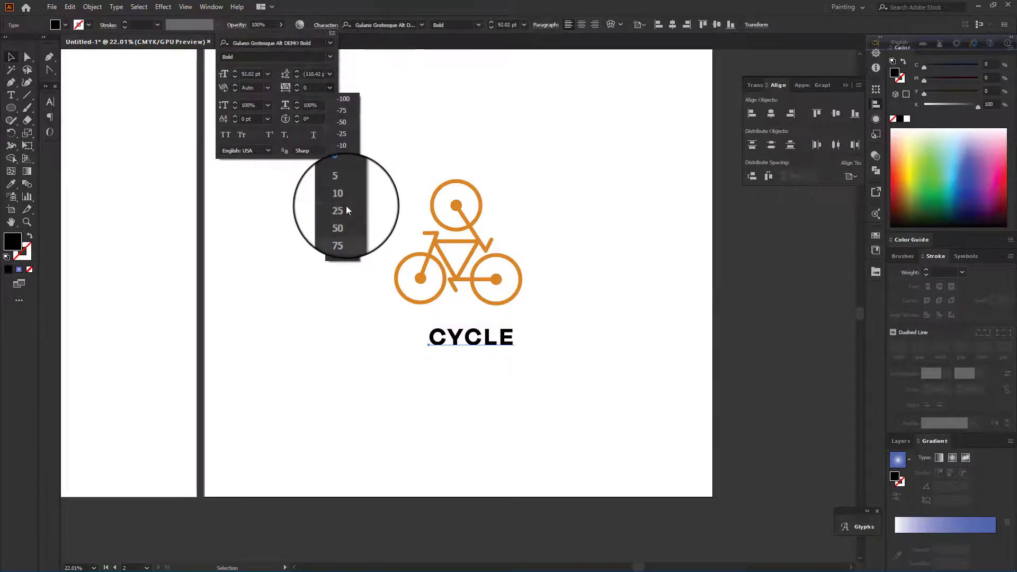
{"action": "left_click", "coordinate": [346, 244]}
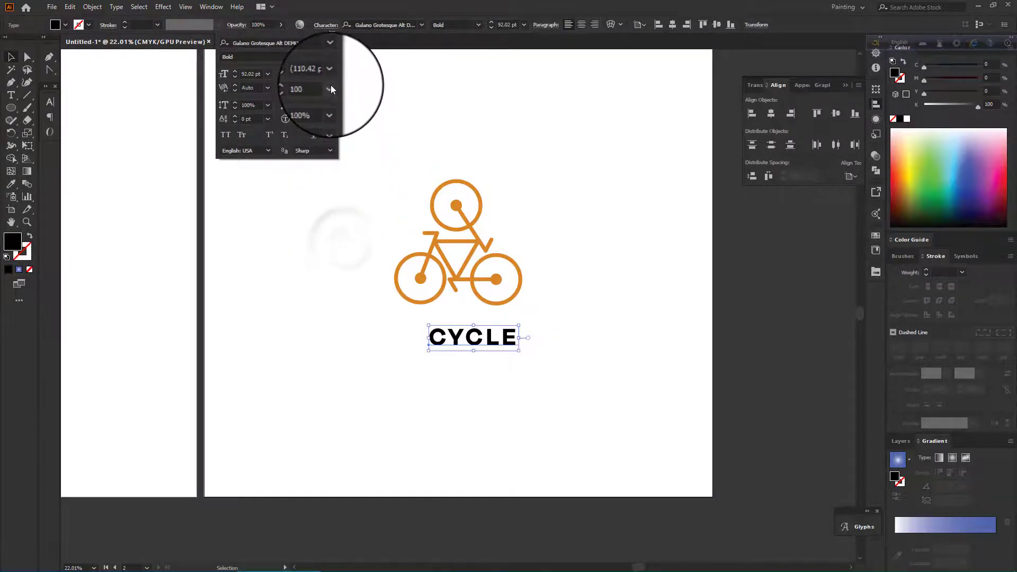
{"action": "left_click", "coordinate": [330, 87]}
{"action": "left_click", "coordinate": [344, 263]}
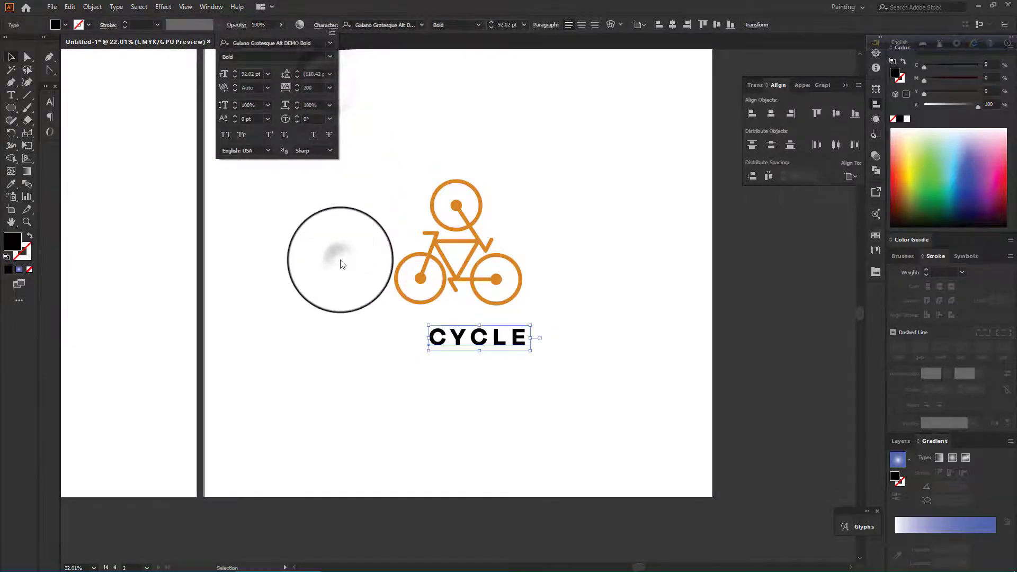
Enlarge the CYCLE text to 117 pt and shift it left under the cyclist.
{"action": "left_click", "coordinate": [464, 339]}
{"action": "left_click", "coordinate": [547, 321]}
{"action": "left_click", "coordinate": [485, 339]}
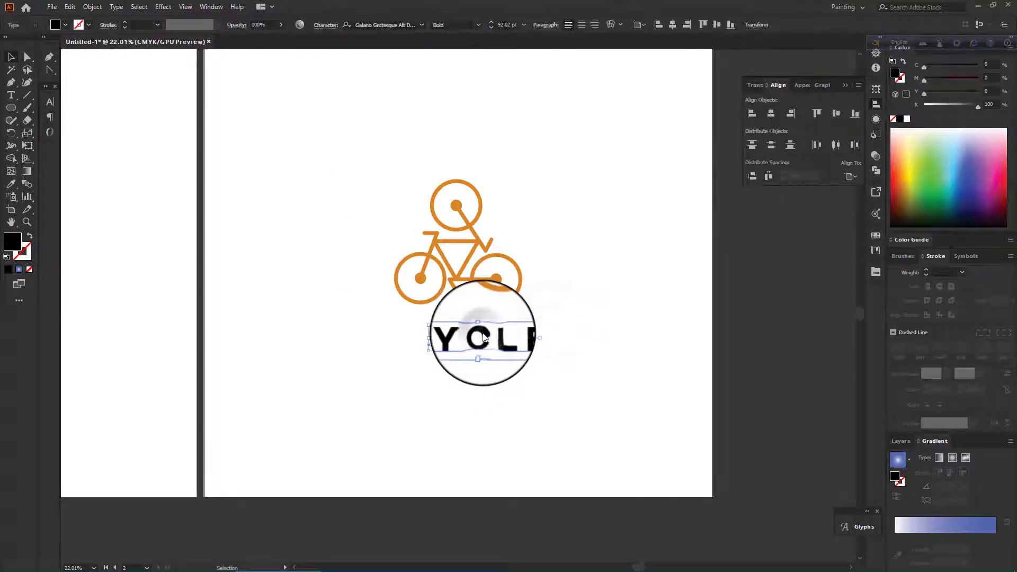
{"action": "left_click", "coordinate": [492, 23]}
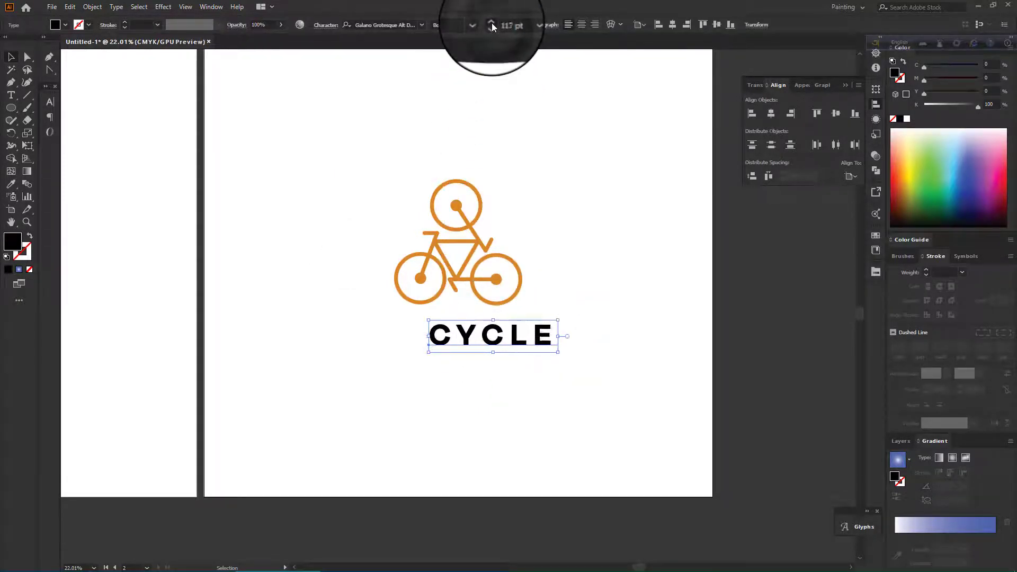
{"action": "left_click_drag", "start_coordinate": [478, 341], "coordinate": [450, 348]}
Scale the orange cyclist down slightly from its corner.
{"action": "left_click", "coordinate": [469, 377]}
{"action": "scroll", "coordinate": [464, 288], "scroll_direction": "down", "scroll_amount": 3}
{"action": "scroll", "coordinate": [466, 281], "scroll_direction": "up", "scroll_amount": 2}
{"action": "left_click", "coordinate": [477, 228]}
{"action": "left_click_drag", "start_coordinate": [523, 293], "coordinate": [505, 275]}
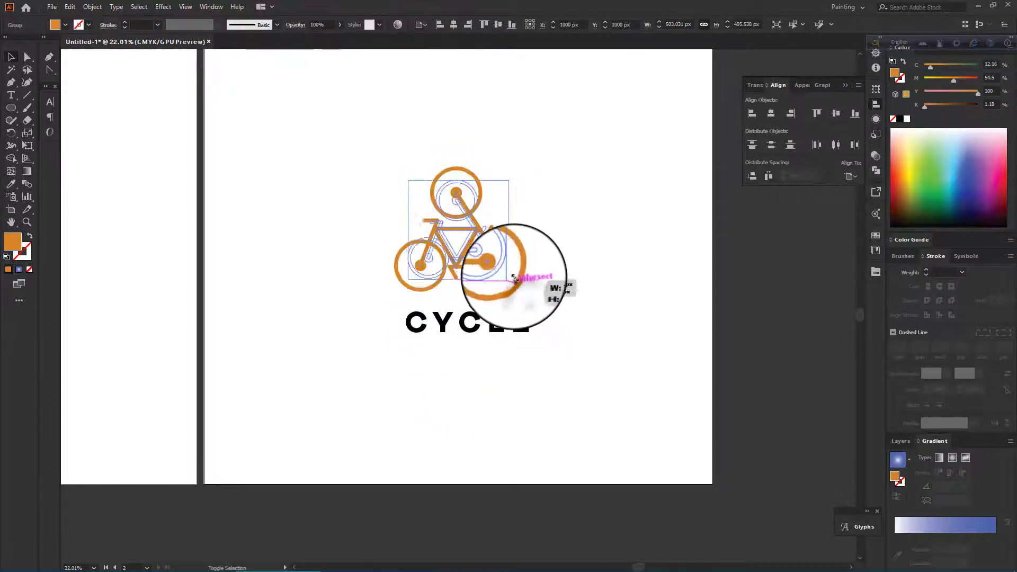
Move the CYCLE text up beneath the cyclist and nudge the cyclist into place above it.
{"action": "left_click_drag", "start_coordinate": [477, 332], "coordinate": [471, 305]}
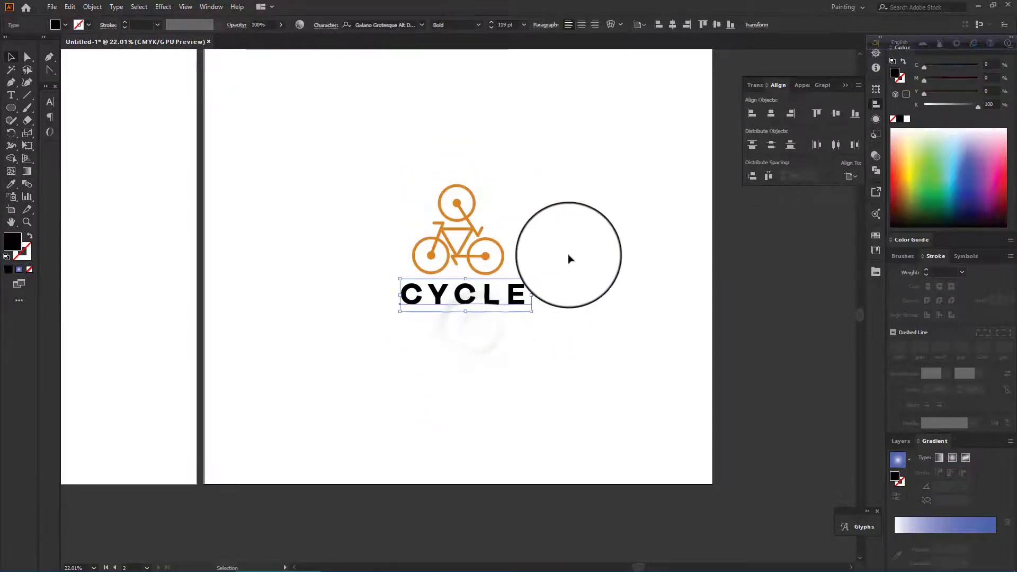
{"action": "left_click", "coordinate": [568, 255]}
{"action": "scroll", "coordinate": [501, 264], "scroll_direction": "down", "scroll_amount": 1}
{"action": "left_click_drag", "start_coordinate": [485, 265], "coordinate": [485, 269]}
{"action": "left_click", "coordinate": [516, 316]}
{"action": "scroll", "coordinate": [498, 305], "scroll_direction": "up", "scroll_amount": 1}
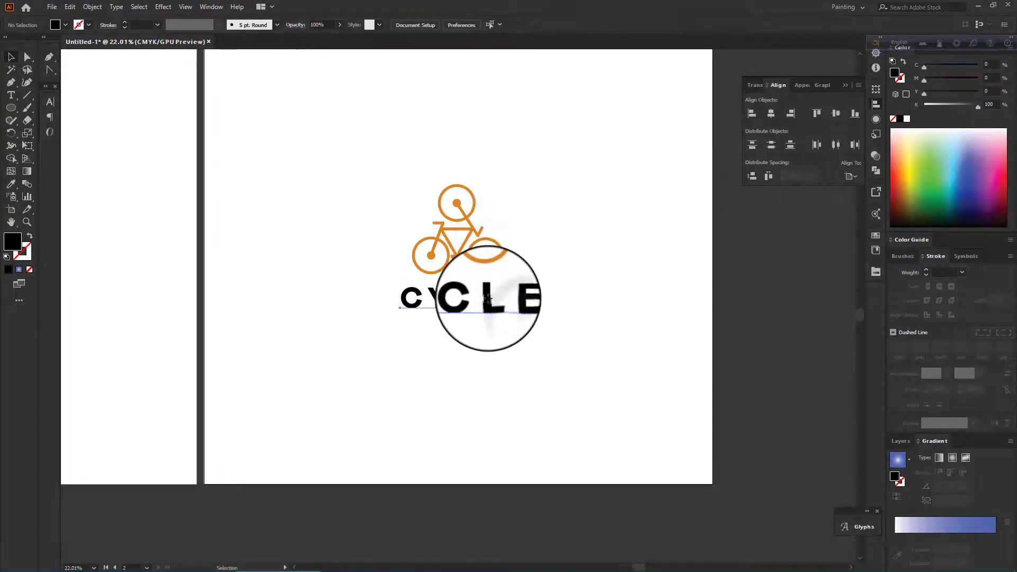
Add a "Your slogan" point text below the CYCLE wordmark with the Type tool.
{"action": "left_click", "coordinate": [487, 303]}
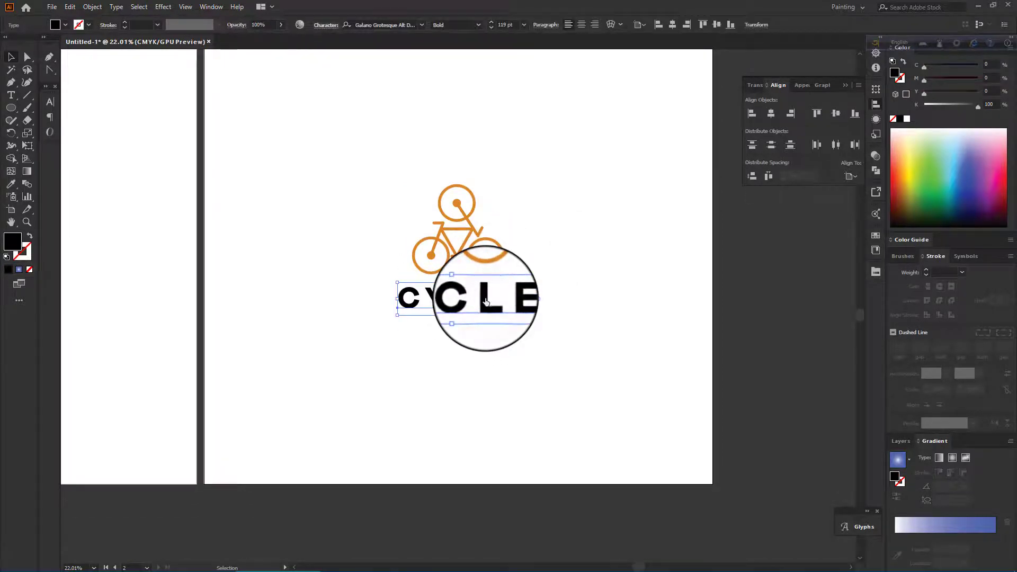
{"action": "left_click", "coordinate": [10, 95]}
{"action": "left_click", "coordinate": [440, 343]}
{"action": "key", "text": "BackSpace"}
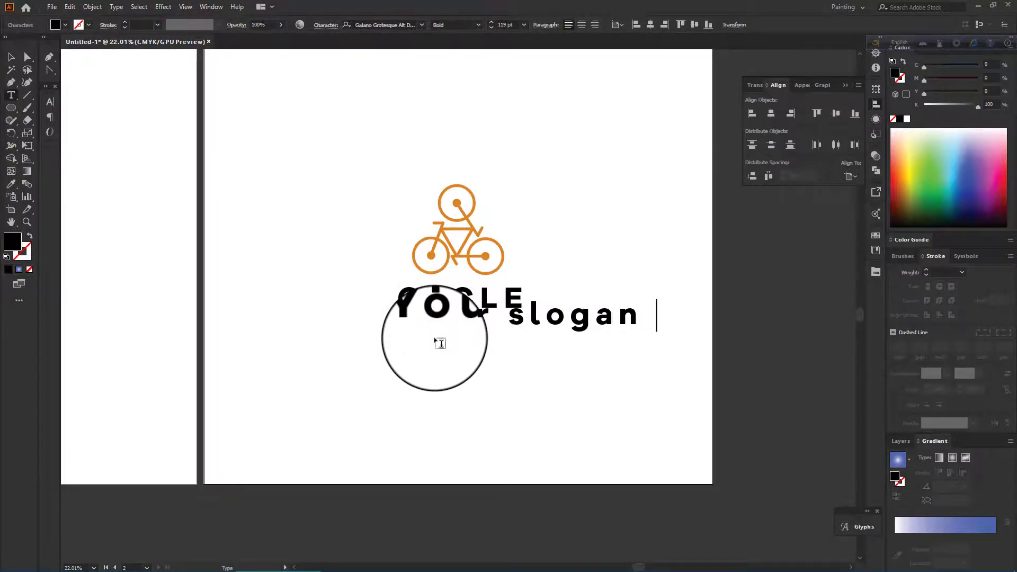
Move the slogan text under CYCLE and reduce its font size slightly.
{"action": "left_click", "coordinate": [11, 57]}
{"action": "left_click_drag", "start_coordinate": [546, 324], "coordinate": [529, 341]}
{"action": "left_click", "coordinate": [492, 28]}
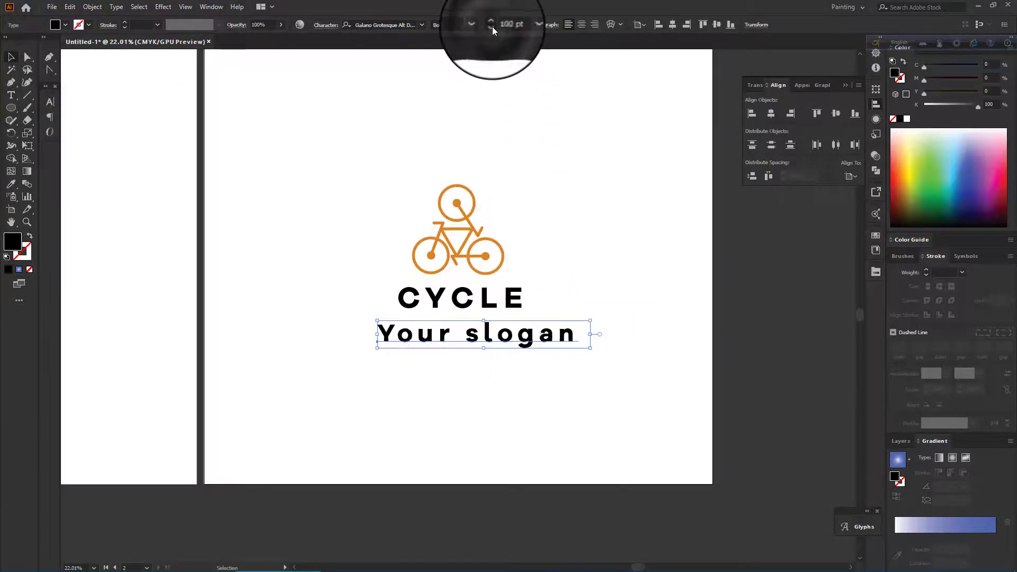
Try the Nexa Light and then Nexa Bold fonts on the slogan text.
{"action": "left_click", "coordinate": [421, 25]}
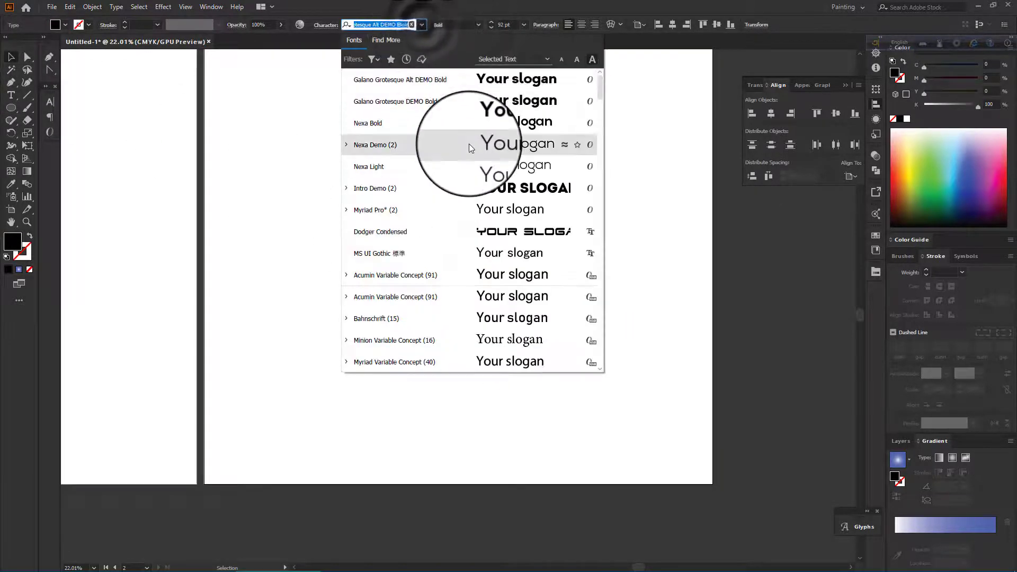
{"action": "left_click", "coordinate": [477, 167]}
{"action": "left_click_drag", "start_coordinate": [565, 329], "coordinate": [563, 346]}
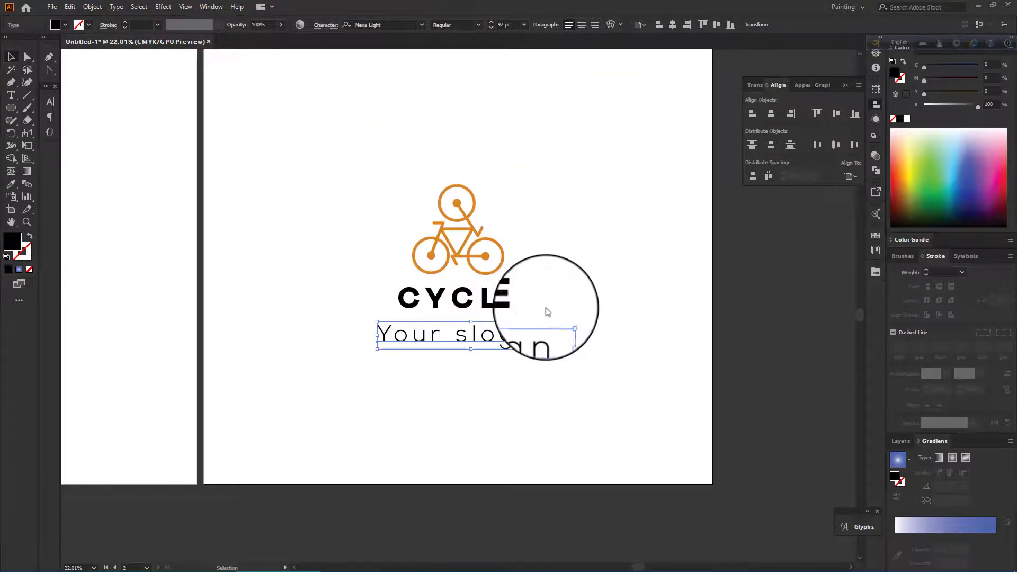
{"action": "left_click", "coordinate": [423, 24]}
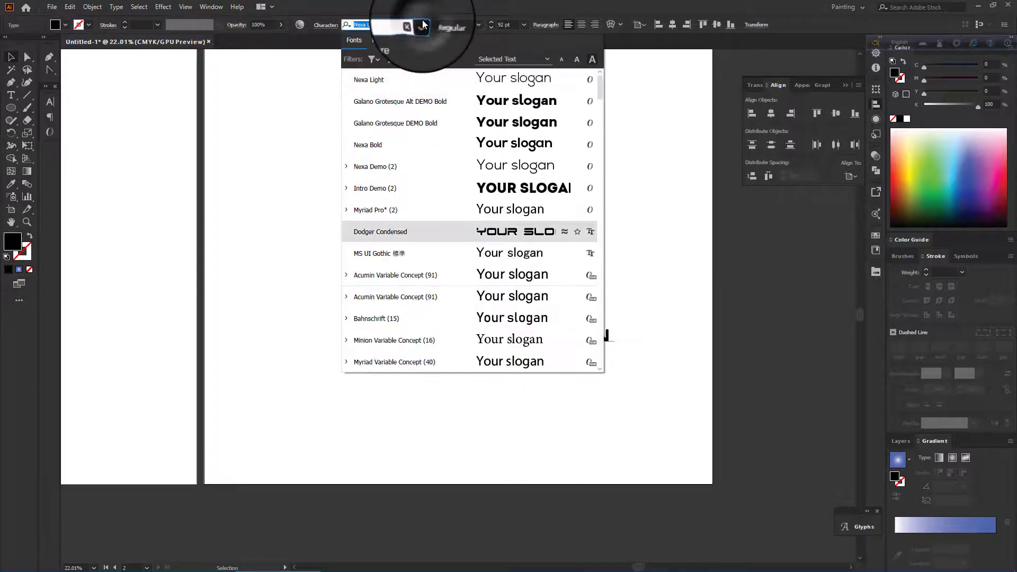
{"action": "left_click", "coordinate": [524, 143]}
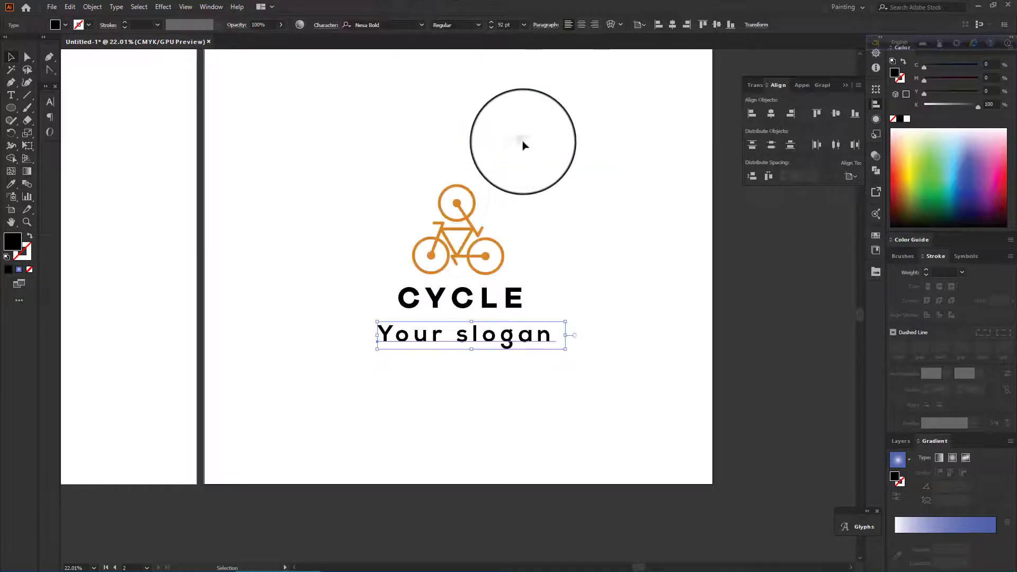
Browse the font list and set the slogan to Artifakt Element Regular.
{"action": "left_click", "coordinate": [424, 25]}
{"action": "scroll", "coordinate": [498, 181], "scroll_direction": "down", "scroll_amount": 2}
{"action": "scroll", "coordinate": [534, 300], "scroll_direction": "up", "scroll_amount": 2}
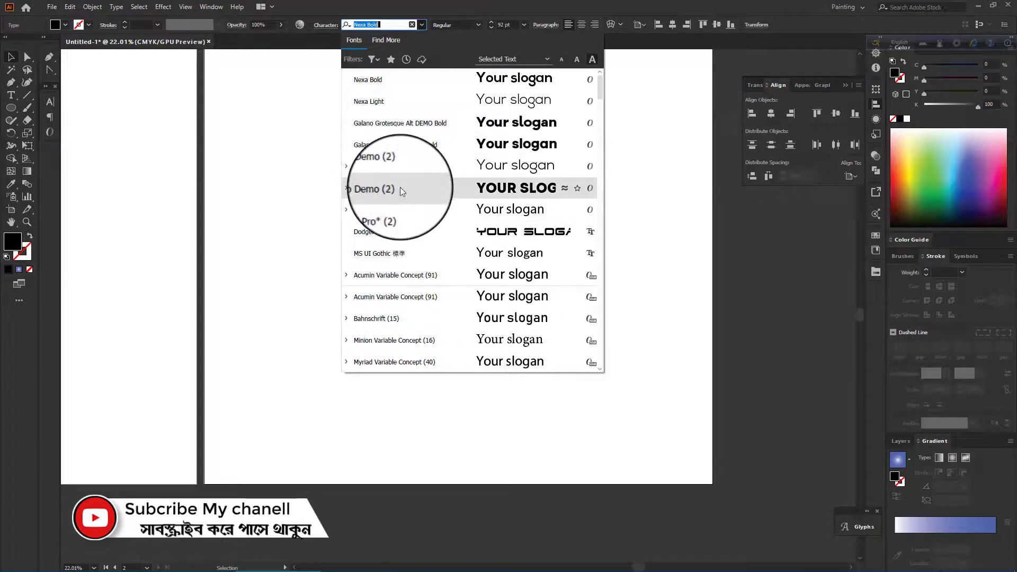
{"action": "scroll", "coordinate": [400, 185], "scroll_direction": "down", "scroll_amount": 5}
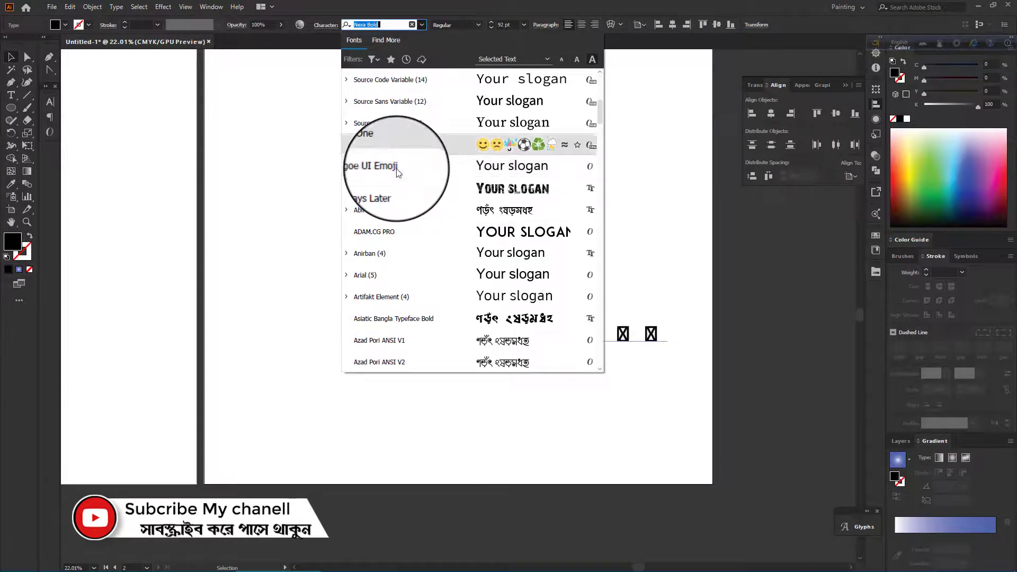
{"action": "left_click", "coordinate": [347, 253]}
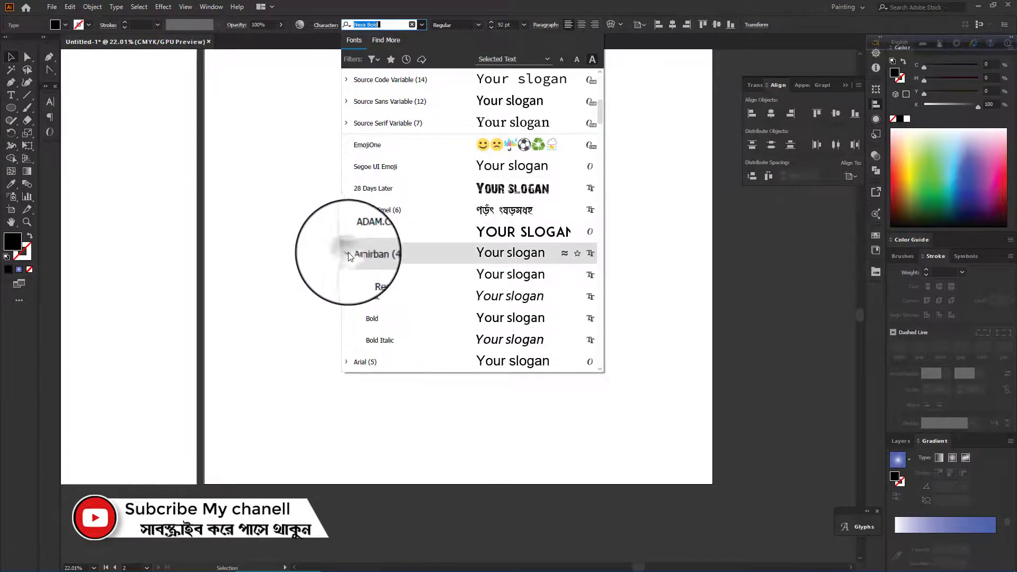
{"action": "left_click", "coordinate": [447, 302]}
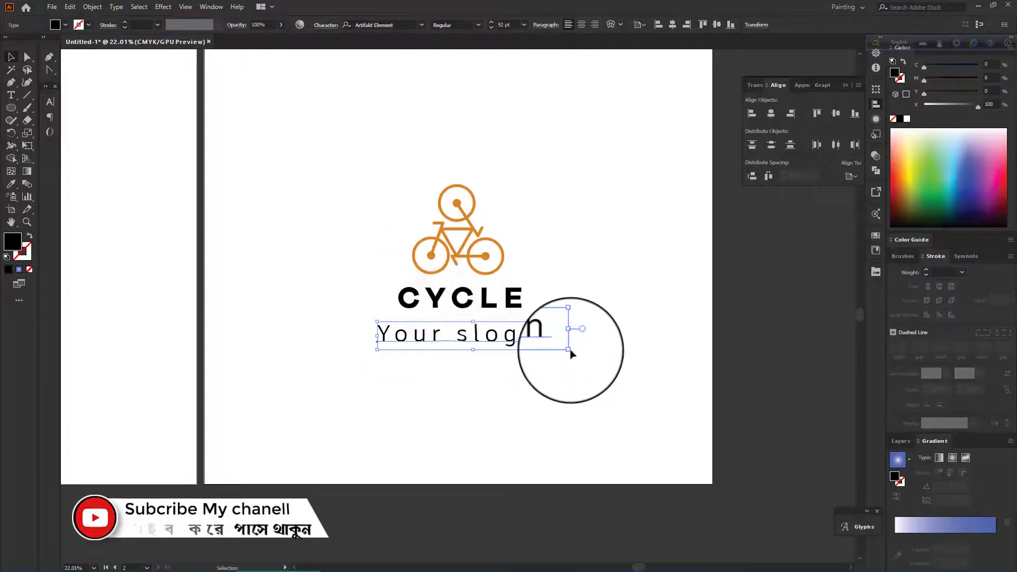
Scale the slogan down from its corner and switch it to all caps.
{"action": "left_click_drag", "start_coordinate": [570, 350], "coordinate": [537, 328]}
{"action": "left_click", "coordinate": [331, 27]}
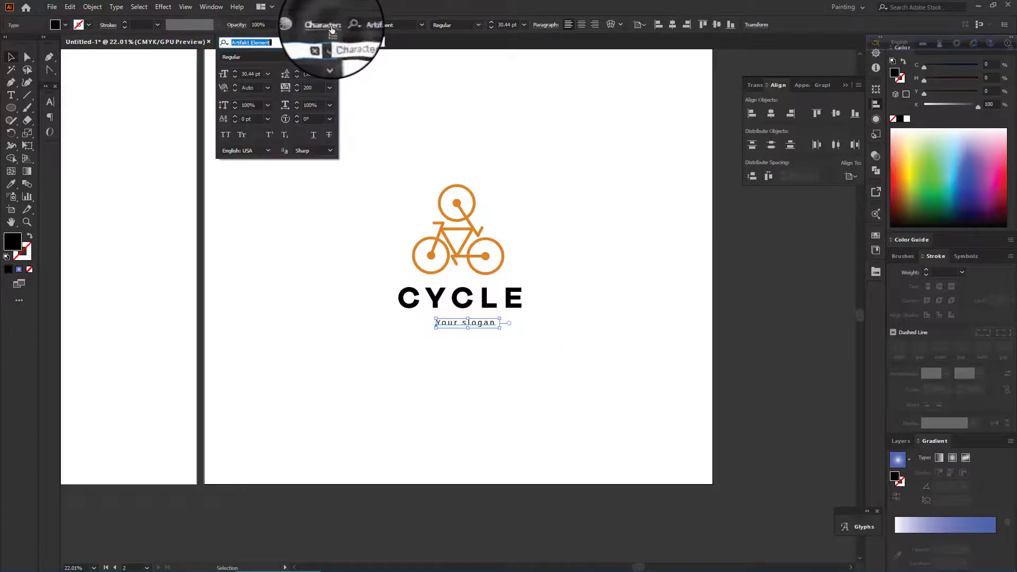
{"action": "left_click", "coordinate": [227, 135]}
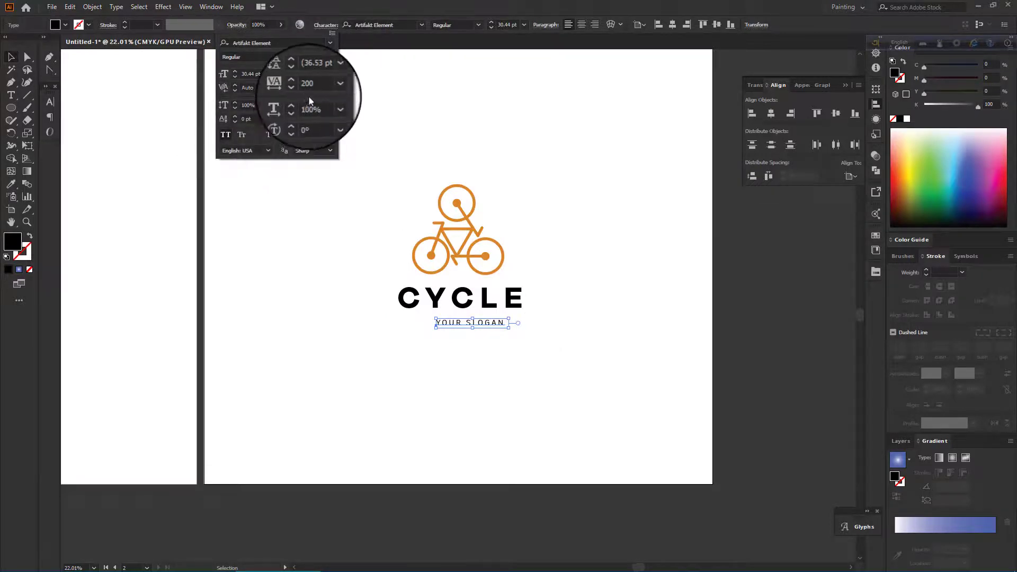
Set the slogan's tracking to 300.
{"action": "left_click", "coordinate": [328, 87]}
{"action": "left_click", "coordinate": [313, 88]}
{"action": "left_click_drag", "start_coordinate": [312, 89], "coordinate": [278, 92]}
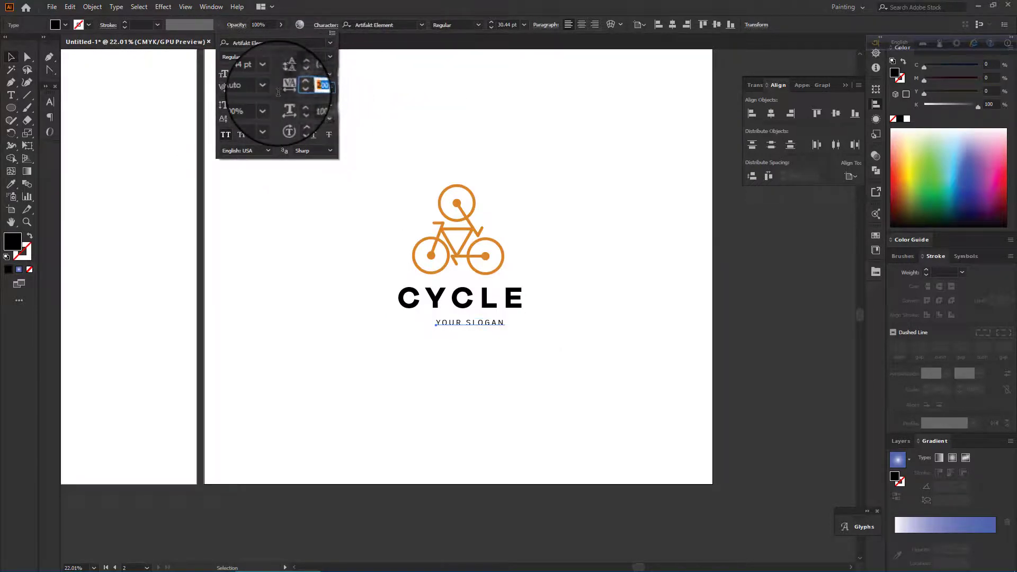
{"action": "type", "text": "300"}
{"action": "key", "text": "Return"}
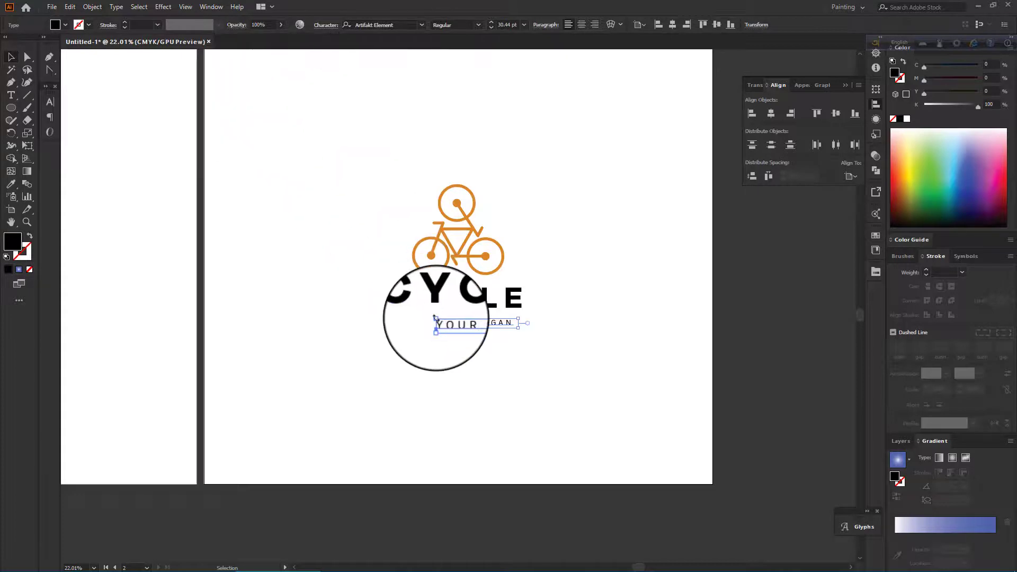
Move the slogan left under CYCLE and enlarge it slightly from its corner.
{"action": "left_click_drag", "start_coordinate": [436, 319], "coordinate": [401, 313]}
{"action": "left_click_drag", "start_coordinate": [519, 314], "coordinate": [530, 313]}
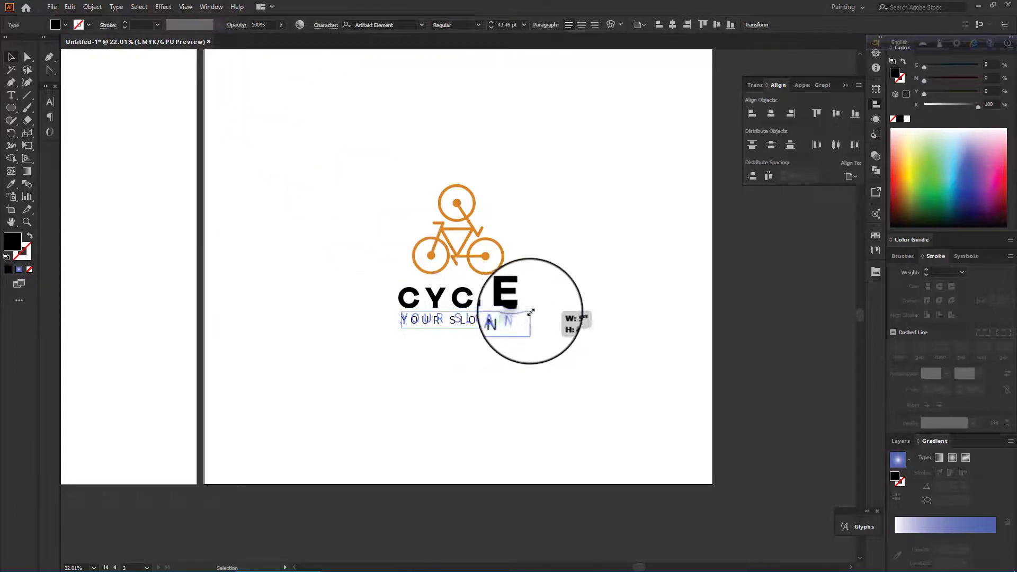
{"action": "left_click", "coordinate": [564, 338]}
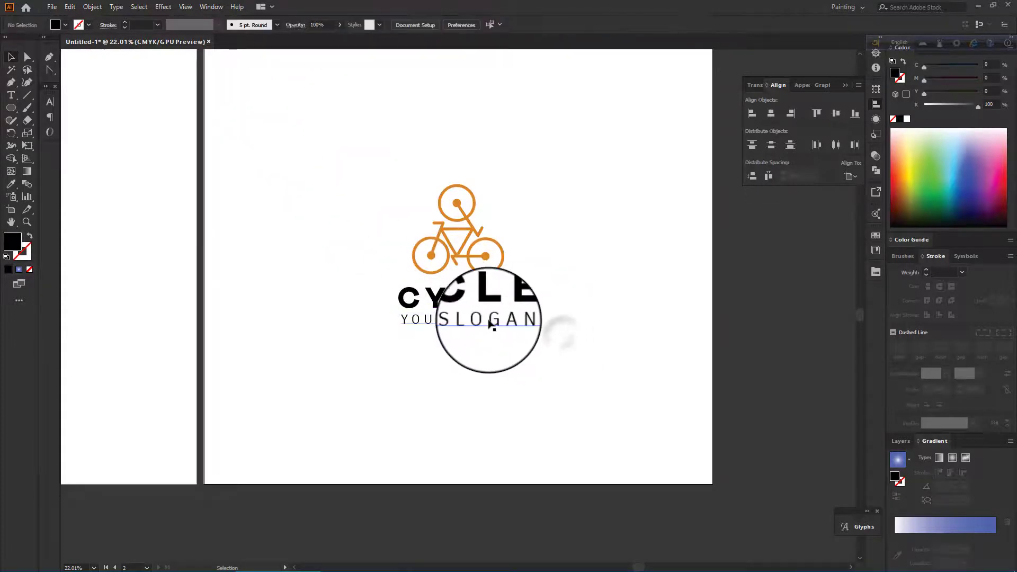
Copy the CYCLE text's type style onto the slogan with the Eyedropper.
{"action": "left_click_drag", "start_coordinate": [471, 322], "coordinate": [471, 323]}
{"action": "left_click", "coordinate": [491, 347]}
{"action": "scroll", "coordinate": [491, 346], "scroll_direction": "up", "scroll_amount": 2}
{"action": "scroll", "coordinate": [492, 347], "scroll_direction": "down", "scroll_amount": 1}
{"action": "scroll", "coordinate": [492, 348], "scroll_direction": "up", "scroll_amount": 1}
{"action": "scroll", "coordinate": [491, 347], "scroll_direction": "down", "scroll_amount": 1}
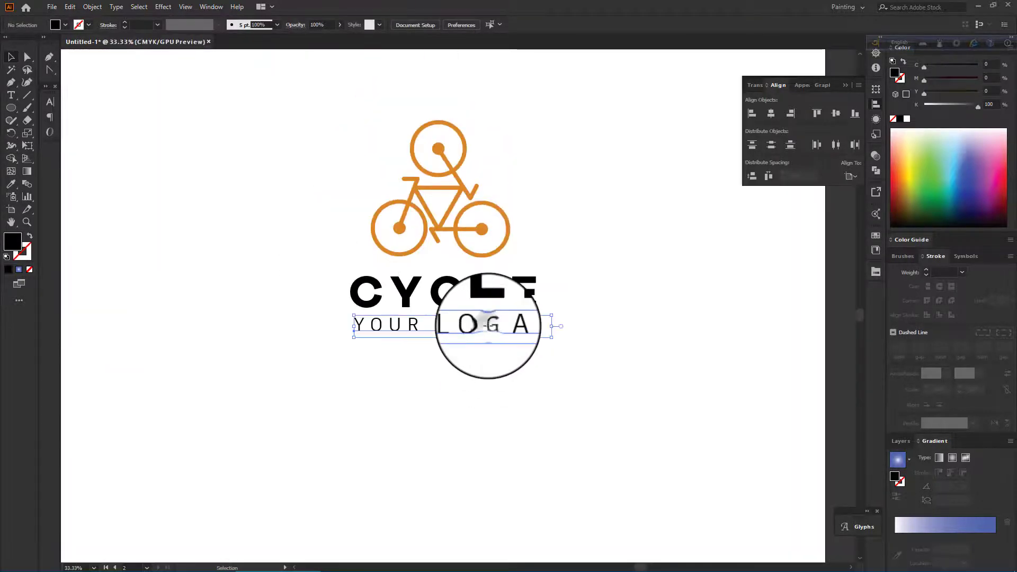
{"action": "key", "text": "i"}
{"action": "left_click", "coordinate": [488, 289]}
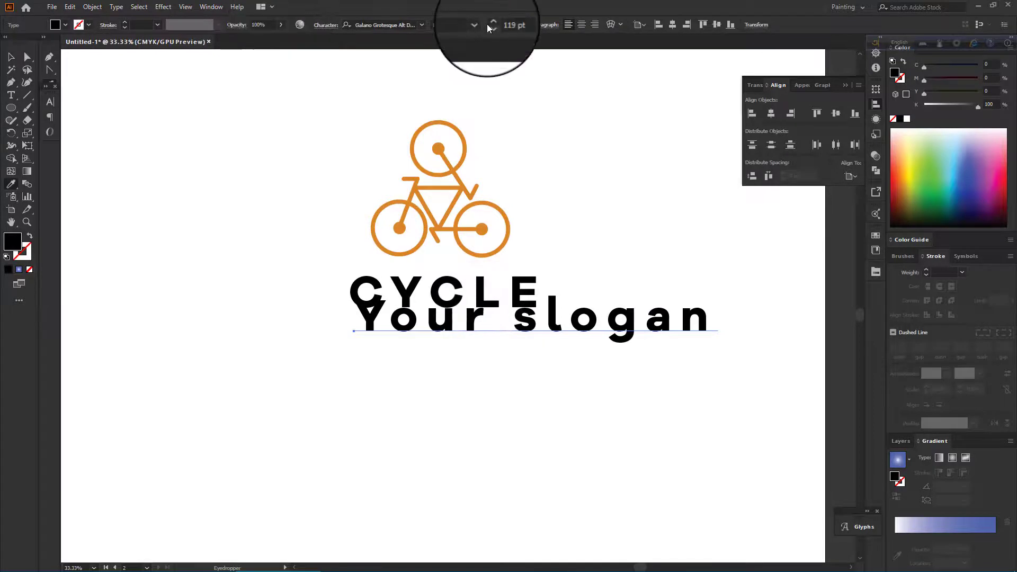
Set the slogan to all caps and reduce its font size to 36 pt.
{"action": "left_click", "coordinate": [324, 25]}
{"action": "left_click", "coordinate": [227, 134]}
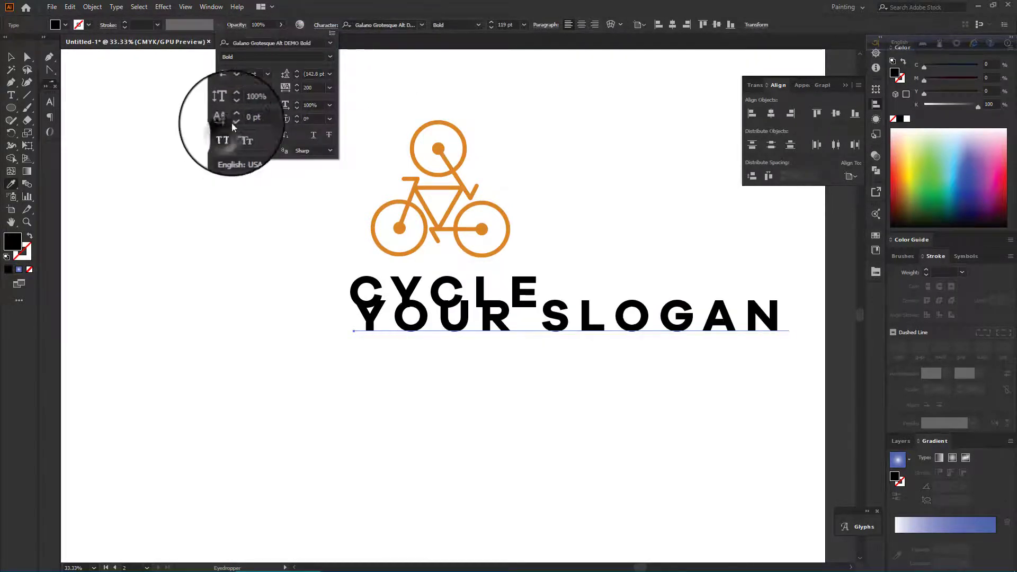
{"action": "left_click", "coordinate": [268, 73]}
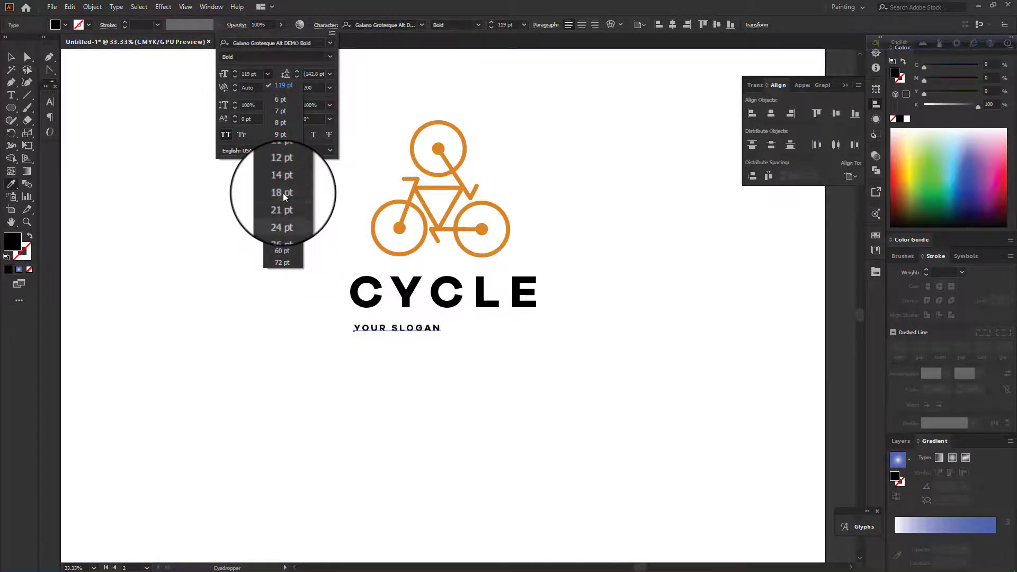
{"action": "left_click", "coordinate": [281, 228]}
Set the slogan's tracking to 400.
{"action": "left_click", "coordinate": [284, 87]}
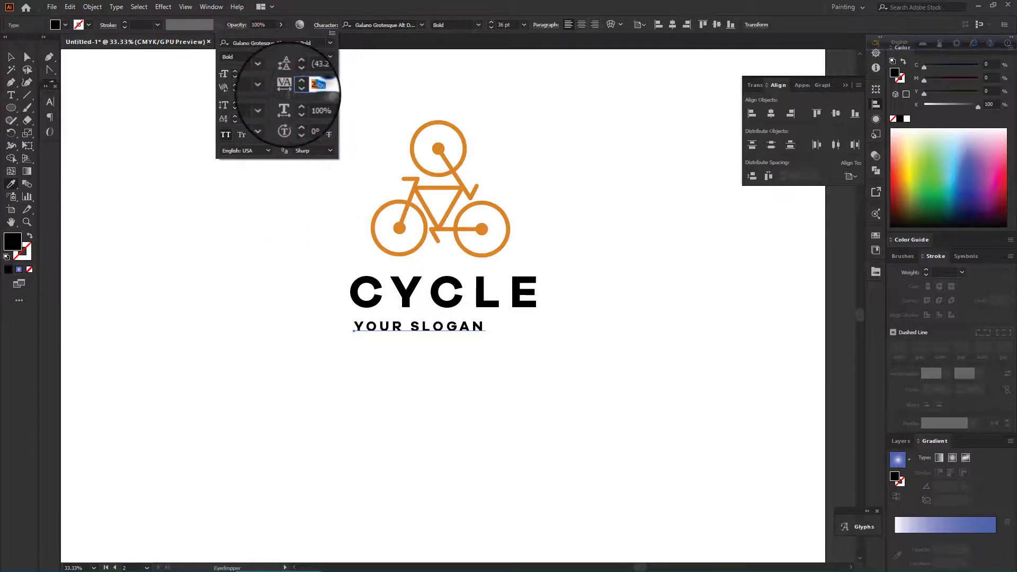
{"action": "key", "text": "Return"}
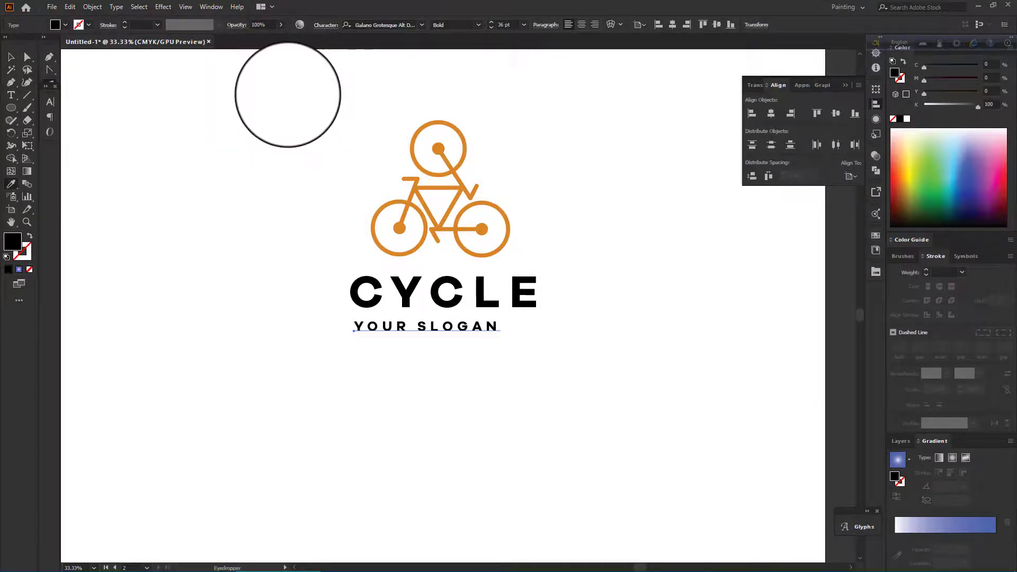
{"action": "left_click", "coordinate": [324, 26]}
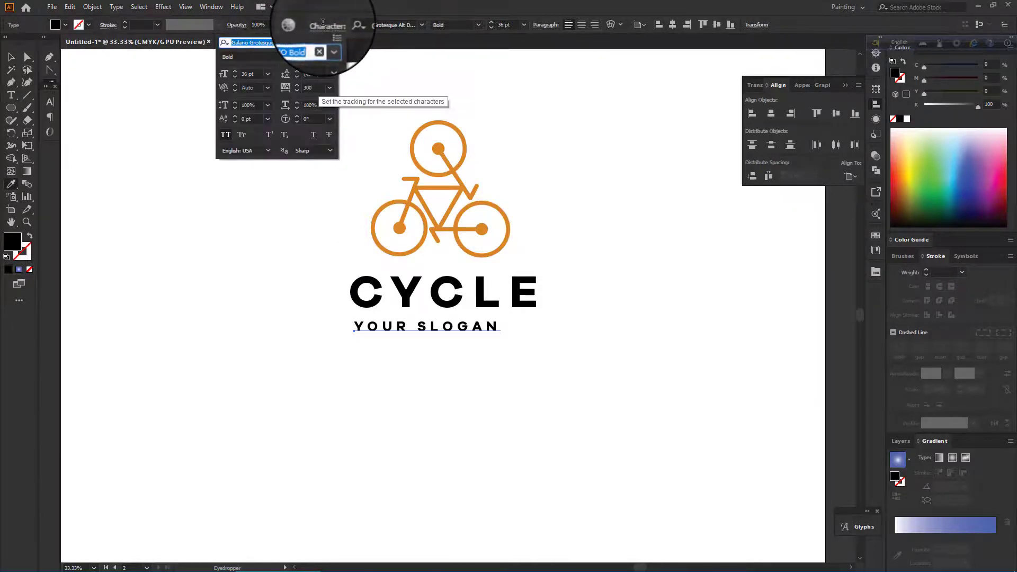
{"action": "left_click", "coordinate": [291, 89]}
{"action": "type", "text": "400"}
{"action": "key", "text": "Return"}
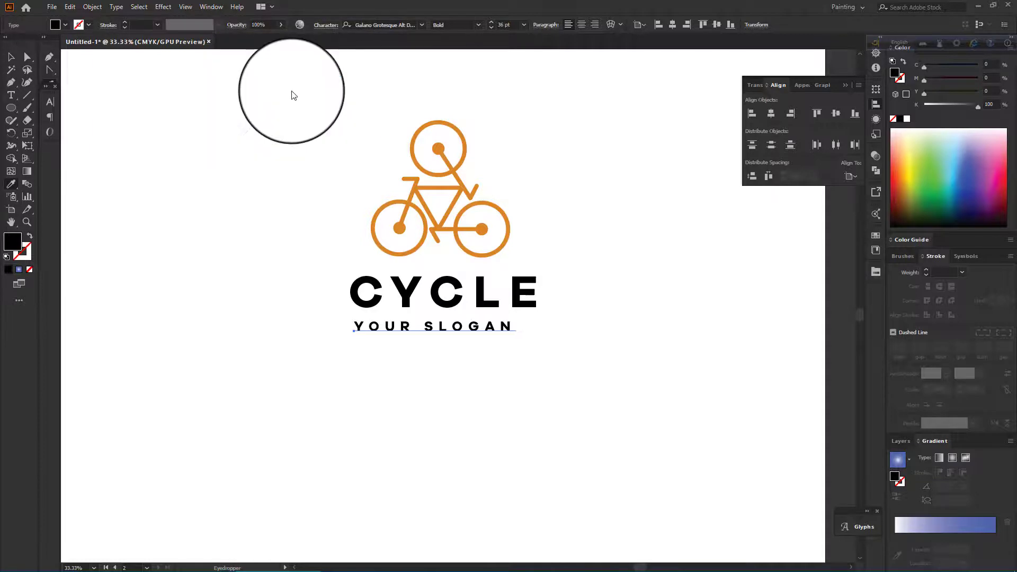
Increase the slogan's tracking to 600.
{"action": "left_click", "coordinate": [324, 26]}
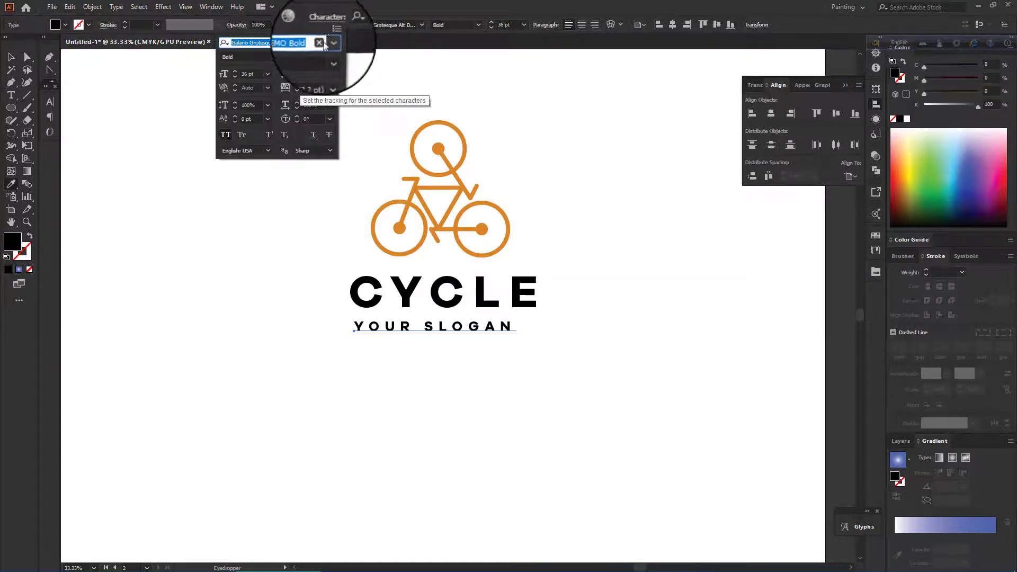
{"action": "left_click", "coordinate": [291, 88]}
{"action": "type", "text": "600"}
{"action": "key", "text": "Return"}
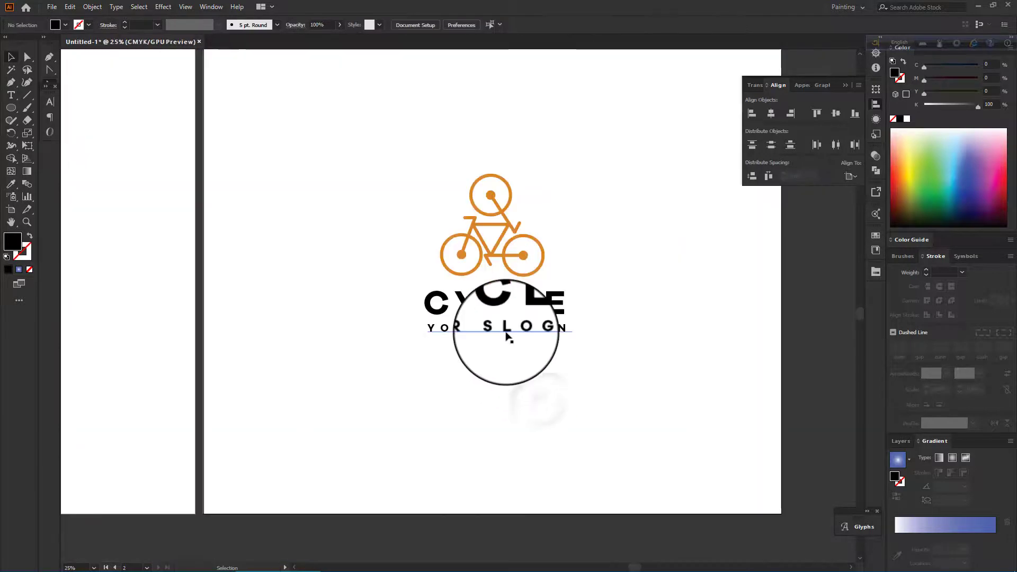
Nudge the slogan up slightly closer to the CYCLE text.
{"action": "left_click_drag", "start_coordinate": [506, 337], "coordinate": [507, 329]}
{"action": "left_click", "coordinate": [521, 372]}
{"action": "scroll", "coordinate": [533, 365], "scroll_direction": "up", "scroll_amount": 2}
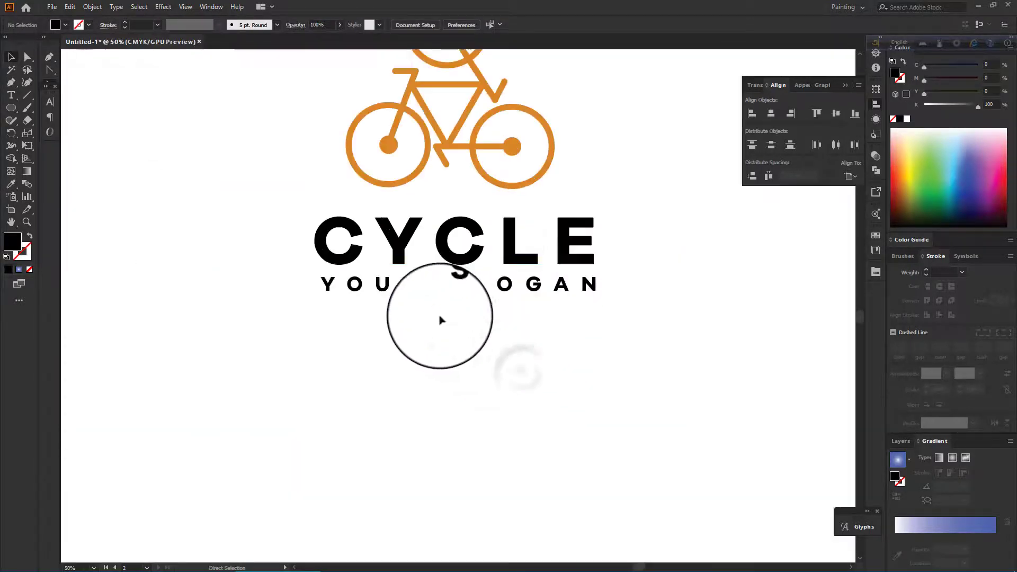
Align the CYCLE and slogan texts on their left edges using CYCLE as the key object.
{"action": "left_click", "coordinate": [335, 244]}
{"action": "left_click", "coordinate": [333, 284], "text": "shift"}
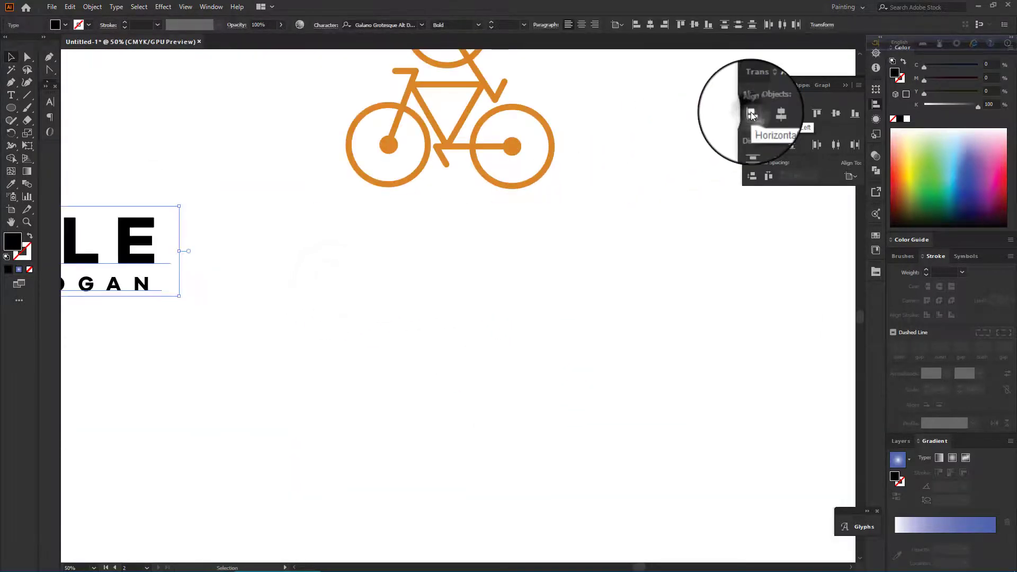
{"action": "left_click", "coordinate": [851, 176]}
{"action": "left_click", "coordinate": [852, 201]}
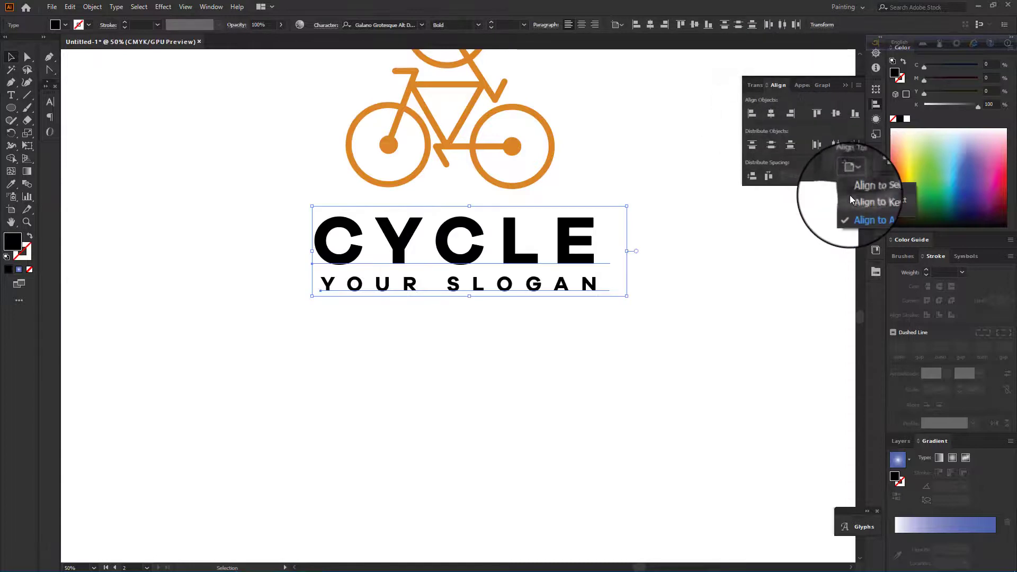
{"action": "left_click", "coordinate": [335, 251]}
{"action": "left_click", "coordinate": [753, 114]}
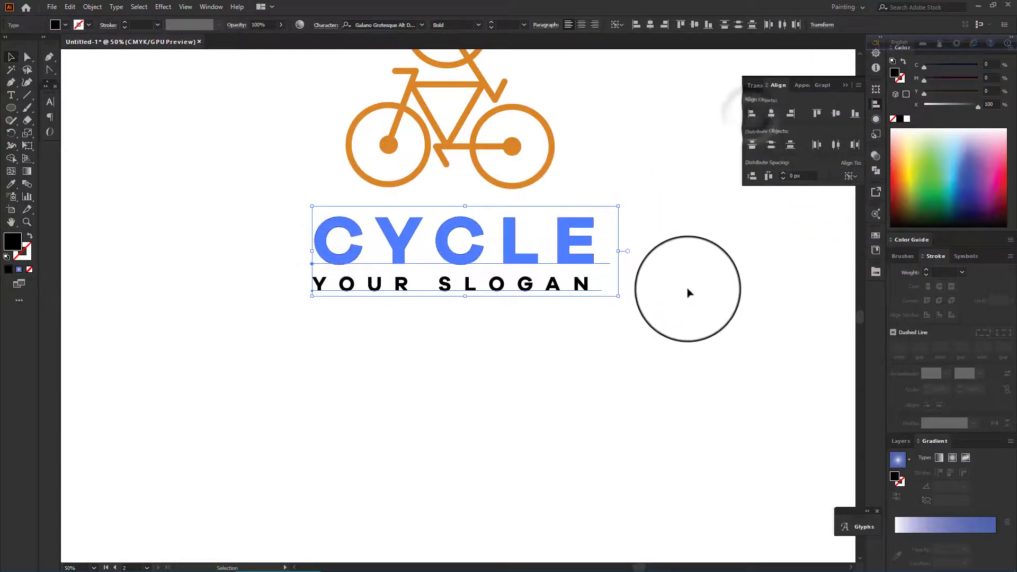
Stretch the slogan slightly so its width matches the CYCLE text.
{"action": "left_click", "coordinate": [688, 289]}
{"action": "left_click", "coordinate": [592, 287]}
{"action": "left_click_drag", "start_coordinate": [619, 274], "coordinate": [625, 273]}
{"action": "left_click", "coordinate": [552, 337]}
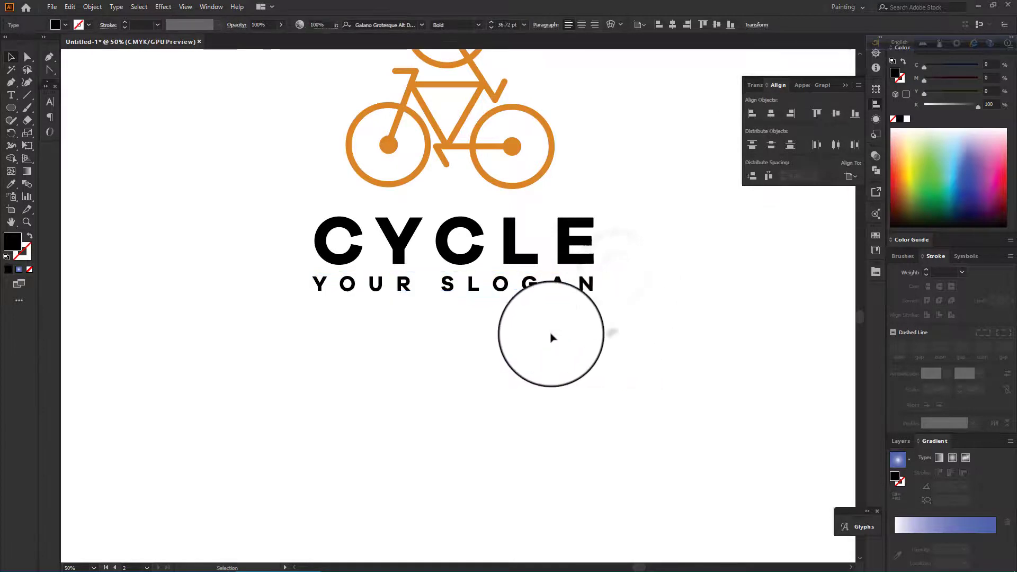
Try to center the slogan under CYCLE using CYCLE as the key object, then undo the alignment.
{"action": "key", "text": "ctrl+minus"}
{"action": "key", "text": "ctrl+minus"}
{"action": "scroll", "coordinate": [540, 335], "scroll_direction": "up", "scroll_amount": 2}
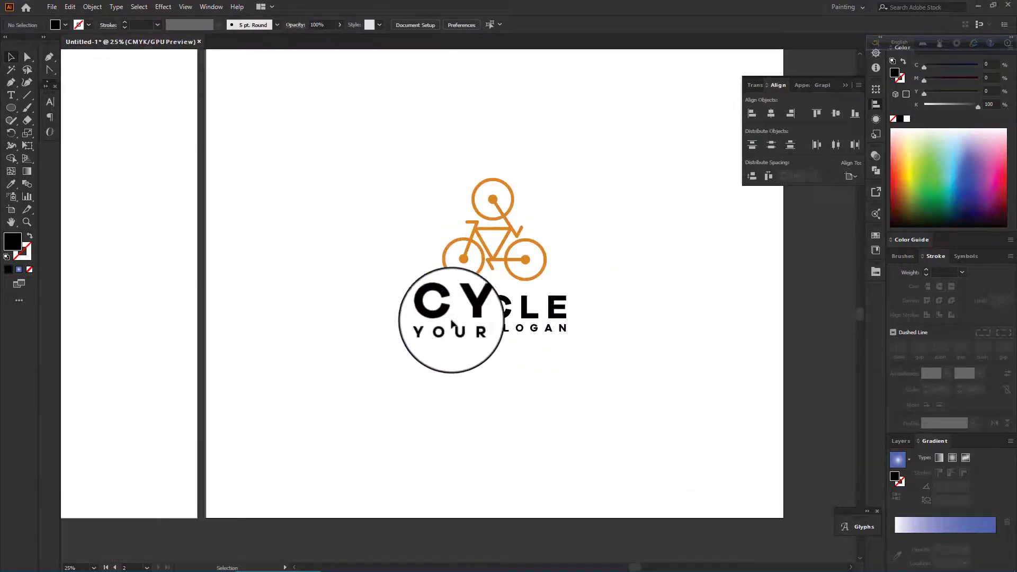
{"action": "left_click_drag", "start_coordinate": [381, 304], "coordinate": [553, 355]}
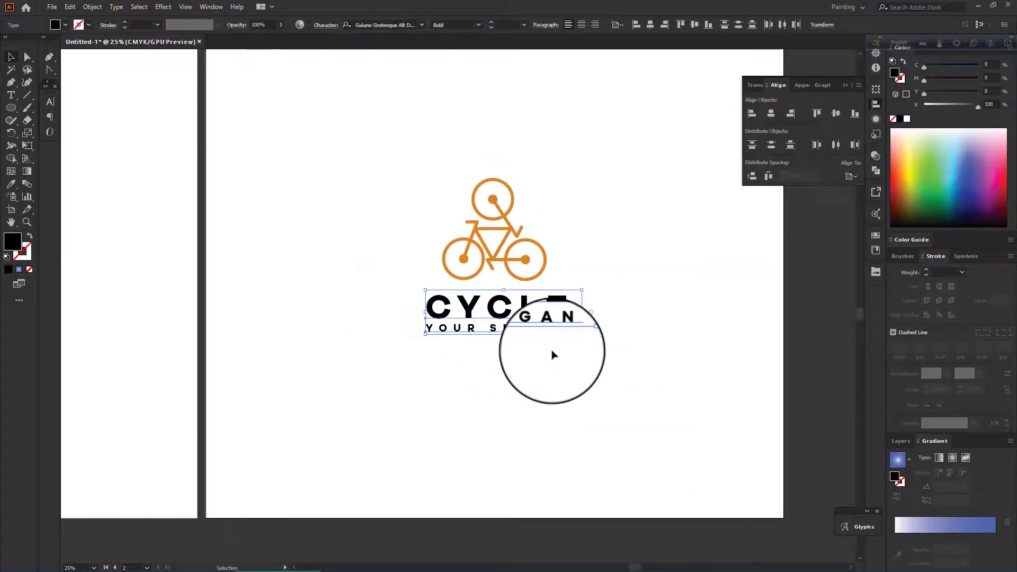
{"action": "left_click", "coordinate": [859, 181]}
{"action": "left_click", "coordinate": [879, 266]}
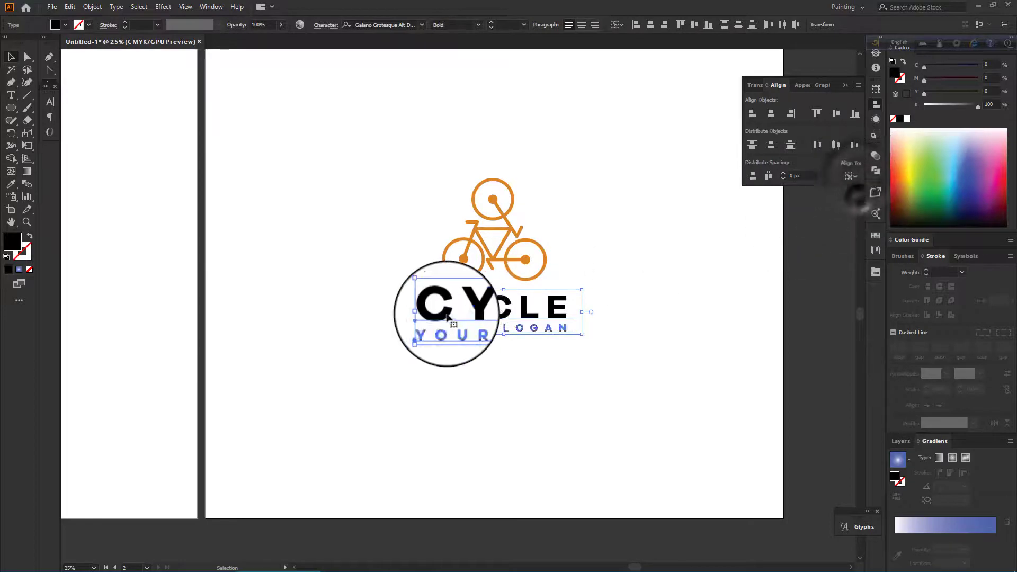
{"action": "left_click", "coordinate": [441, 307]}
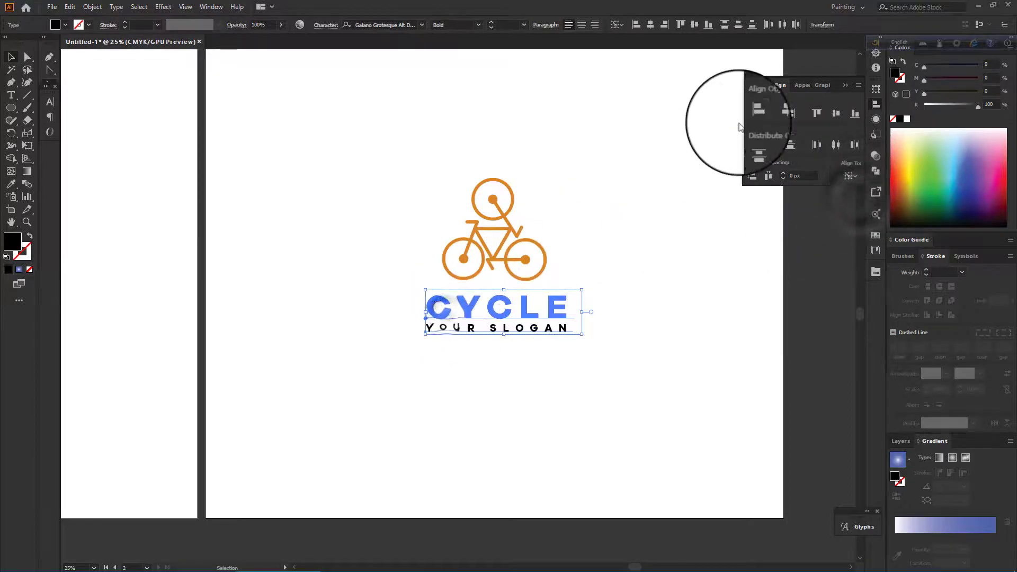
{"action": "left_click", "coordinate": [794, 113]}
{"action": "key", "text": "ctrl+z"}
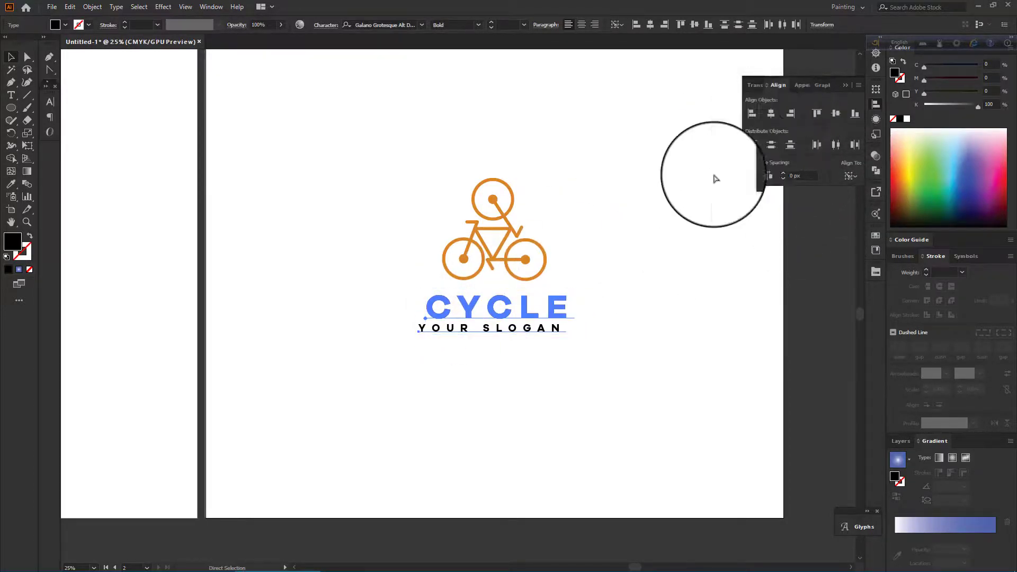
Group the CYCLE and slogan texts and apply Expand Appearance to the group.
{"action": "right_click", "coordinate": [531, 320]}
{"action": "left_click", "coordinate": [571, 391]}
{"action": "left_click", "coordinate": [94, 6]}
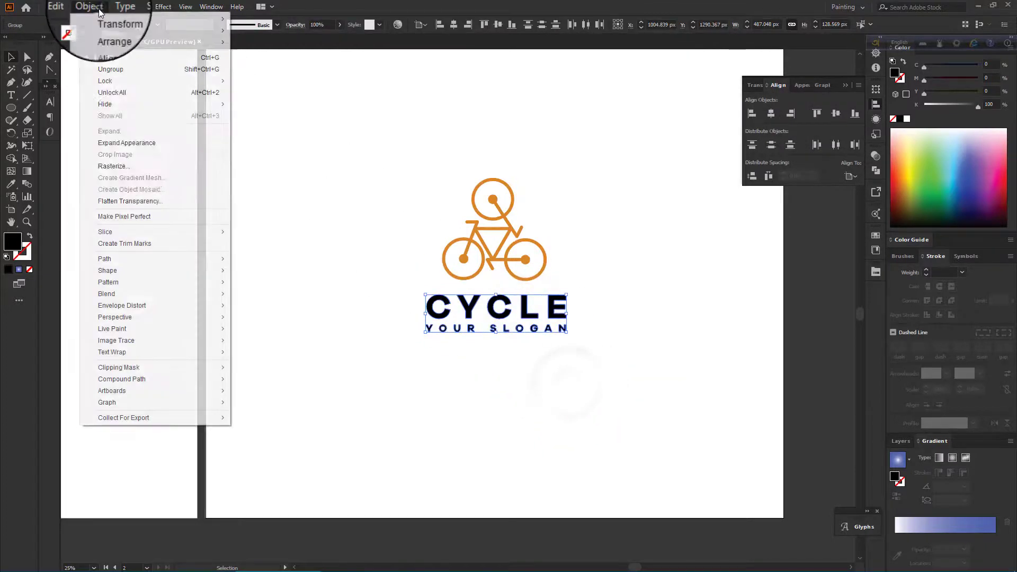
{"action": "left_click", "coordinate": [132, 142]}
{"action": "left_click", "coordinate": [714, 349]}
{"action": "scroll", "coordinate": [713, 349], "scroll_direction": "down", "scroll_amount": 3}
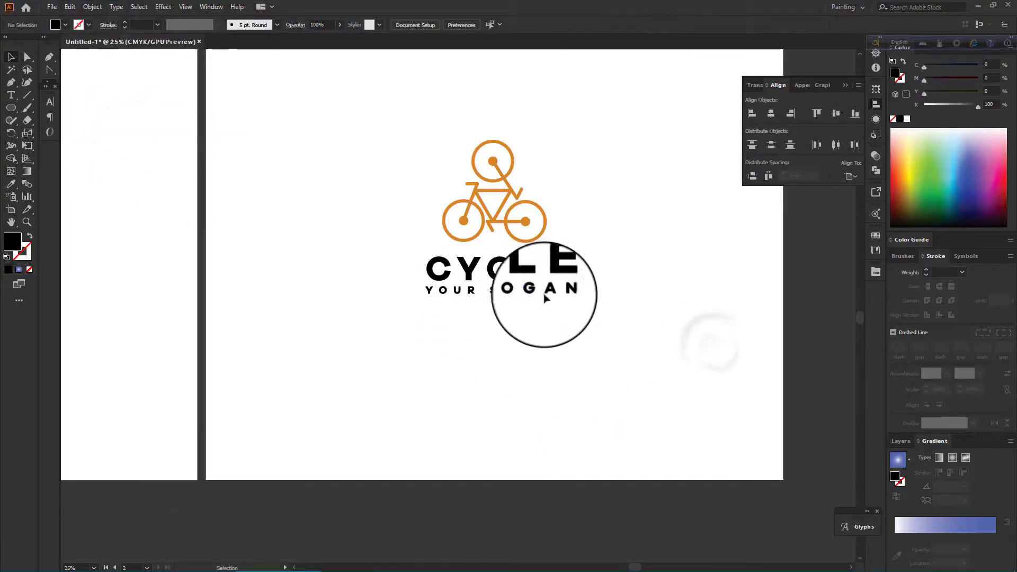
Center-align the text group horizontally under the cyclist icon.
{"action": "left_click", "coordinate": [550, 281]}
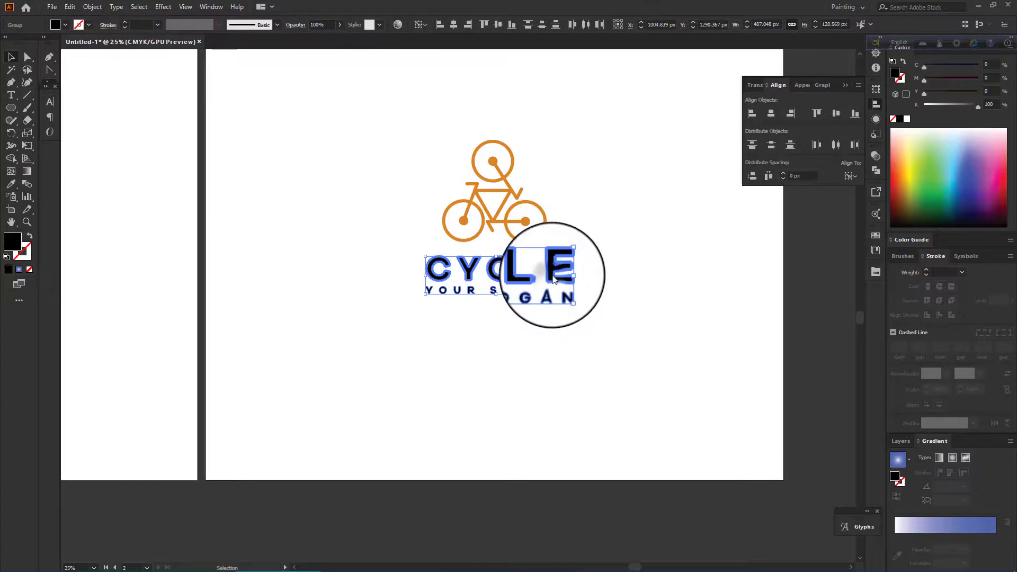
{"action": "left_click", "coordinate": [790, 113]}
{"action": "left_click", "coordinate": [719, 228]}
{"action": "scroll", "coordinate": [718, 227], "scroll_direction": "up", "scroll_amount": 1}
{"action": "scroll", "coordinate": [719, 233], "scroll_direction": "down", "scroll_amount": 2}
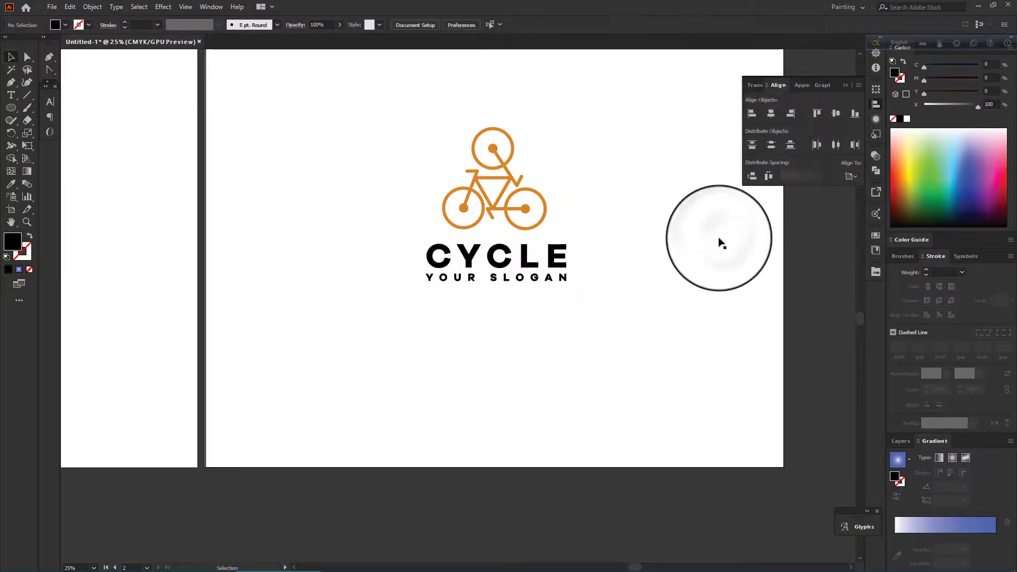
Select the wordmark text and group it again.
{"action": "left_click", "coordinate": [535, 208]}
{"action": "left_click_drag", "start_coordinate": [524, 298], "coordinate": [600, 247]}
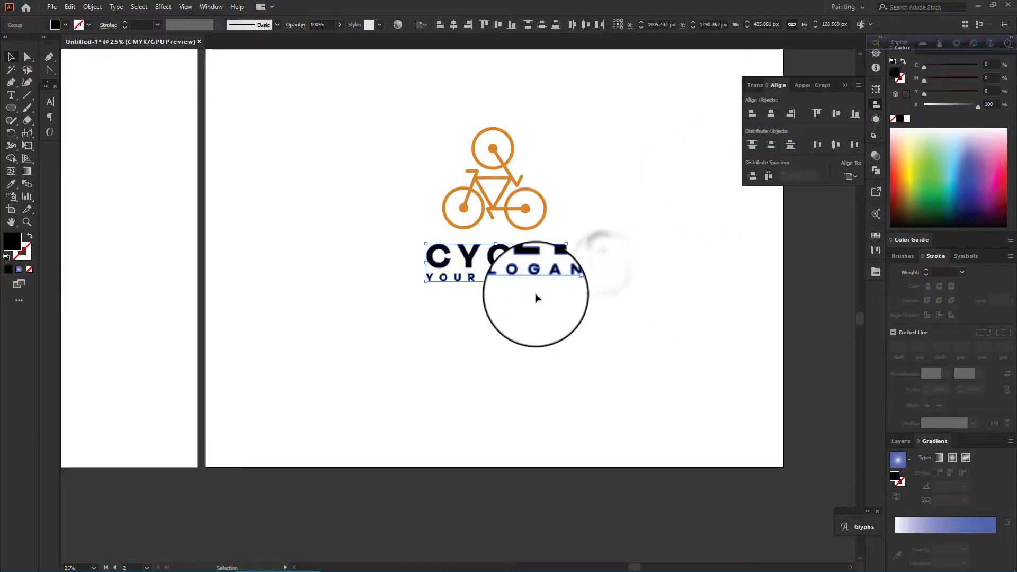
{"action": "key", "text": "ctrl+g"}
Scale the cyclist icon down and move it centered above the wordmark.
{"action": "left_click", "coordinate": [575, 225]}
{"action": "left_click", "coordinate": [528, 190]}
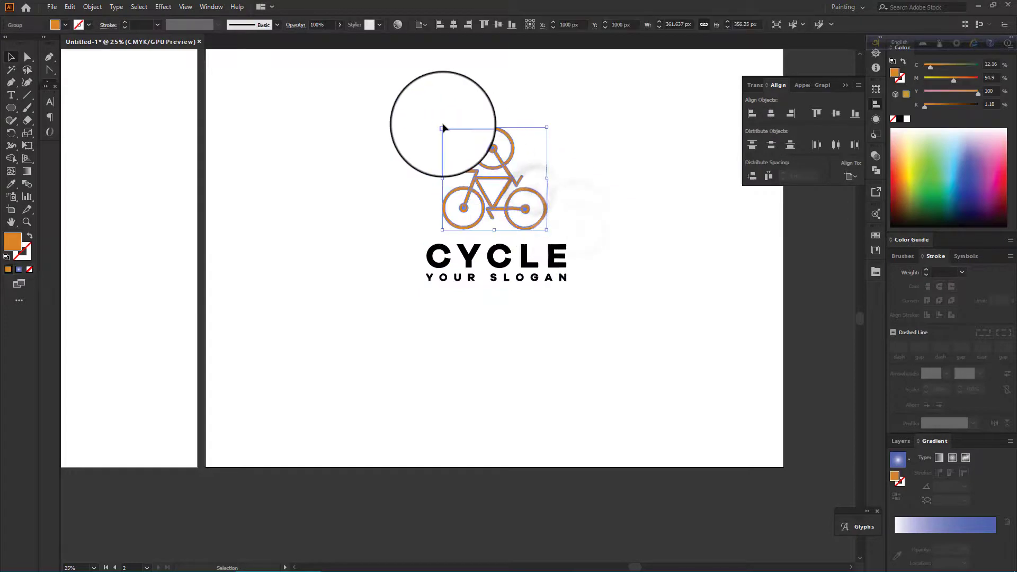
{"action": "left_click_drag", "start_coordinate": [442, 127], "coordinate": [462, 147]}
{"action": "left_click_drag", "start_coordinate": [504, 191], "coordinate": [551, 215]}
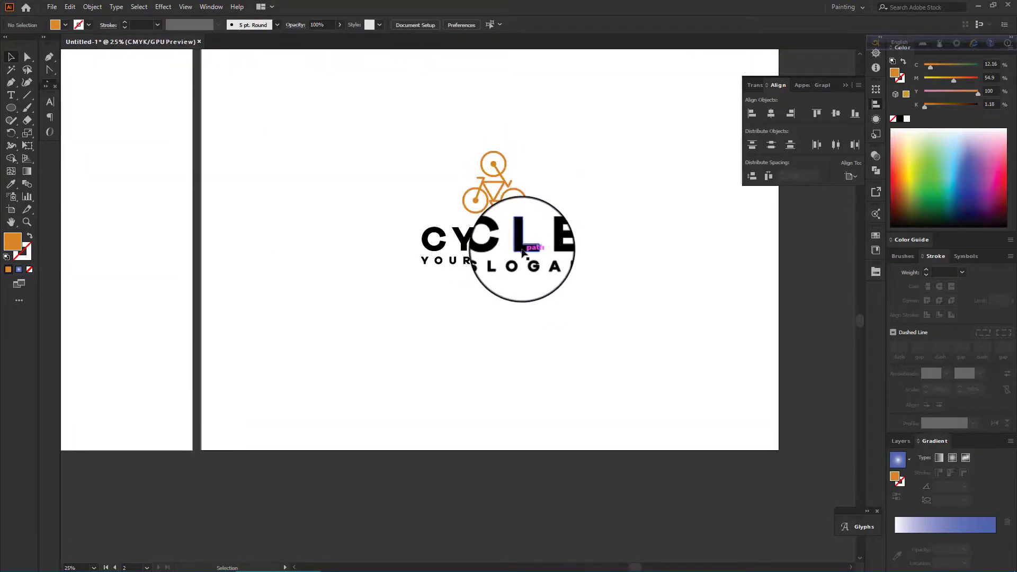
Recolor the CYCLE and slogan text group to a pale cream fill.
{"action": "left_click", "coordinate": [522, 252]}
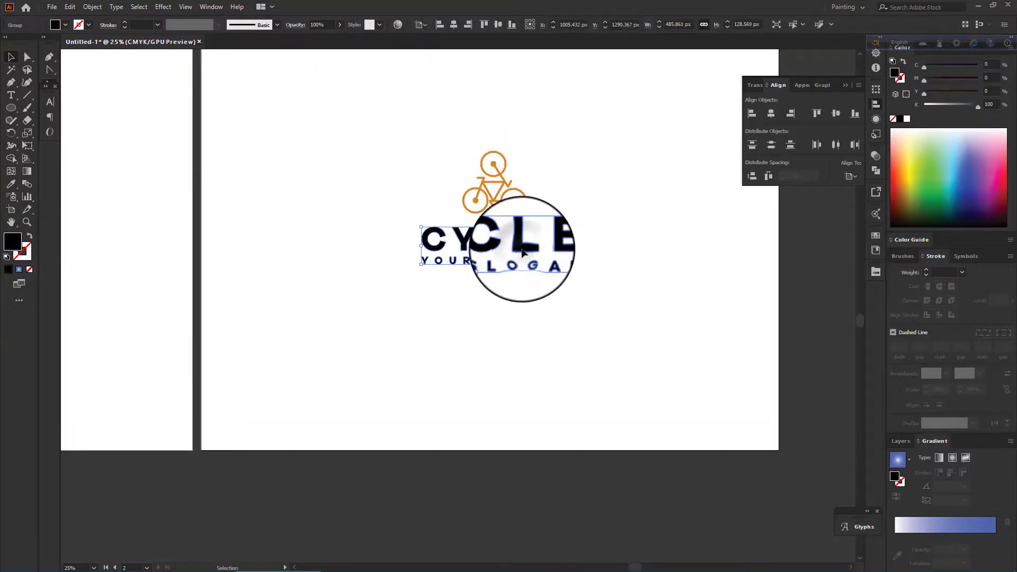
{"action": "left_click_drag", "start_coordinate": [909, 197], "coordinate": [911, 139]}
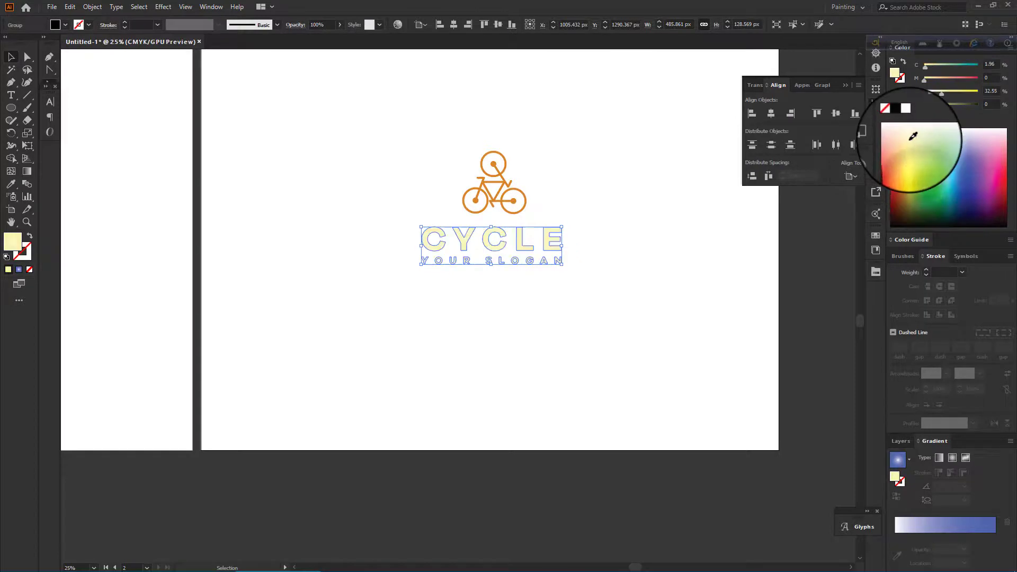
{"action": "left_click", "coordinate": [506, 328]}
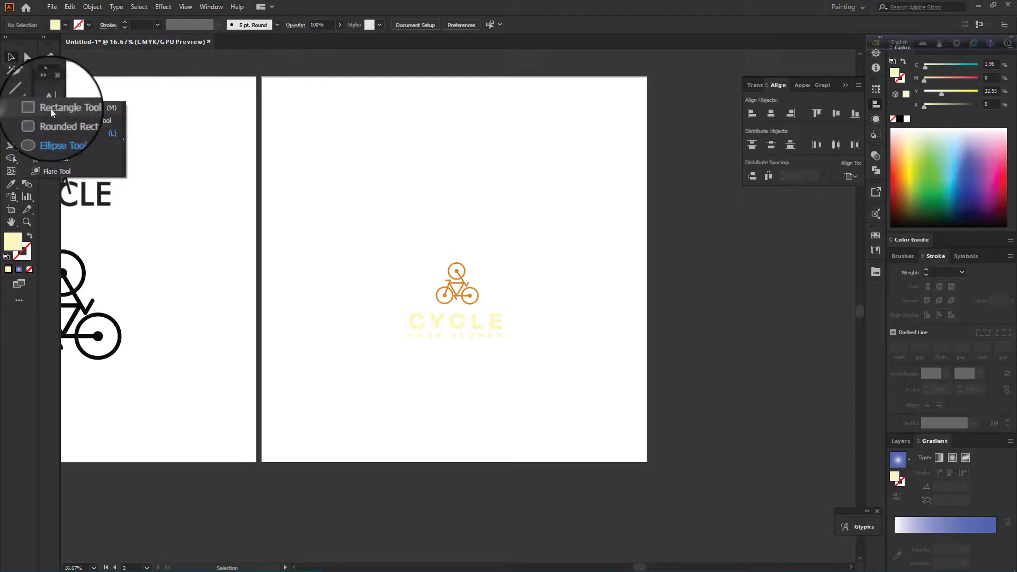
Draw a black rectangle covering the whole second artboard and send it behind the logo.
{"action": "key", "text": "m"}
{"action": "left_click_drag", "start_coordinate": [262, 78], "coordinate": [647, 461]}
{"action": "left_click", "coordinate": [900, 223]}
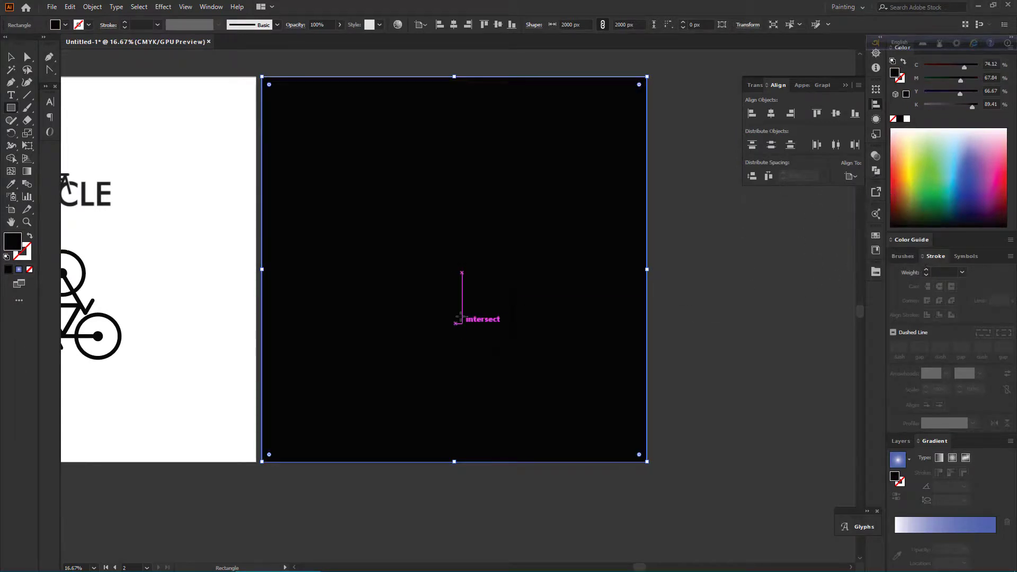
{"action": "right_click", "coordinate": [459, 317]}
{"action": "mouse_move", "coordinate": [489, 488]}
{"action": "left_click", "coordinate": [654, 532]}
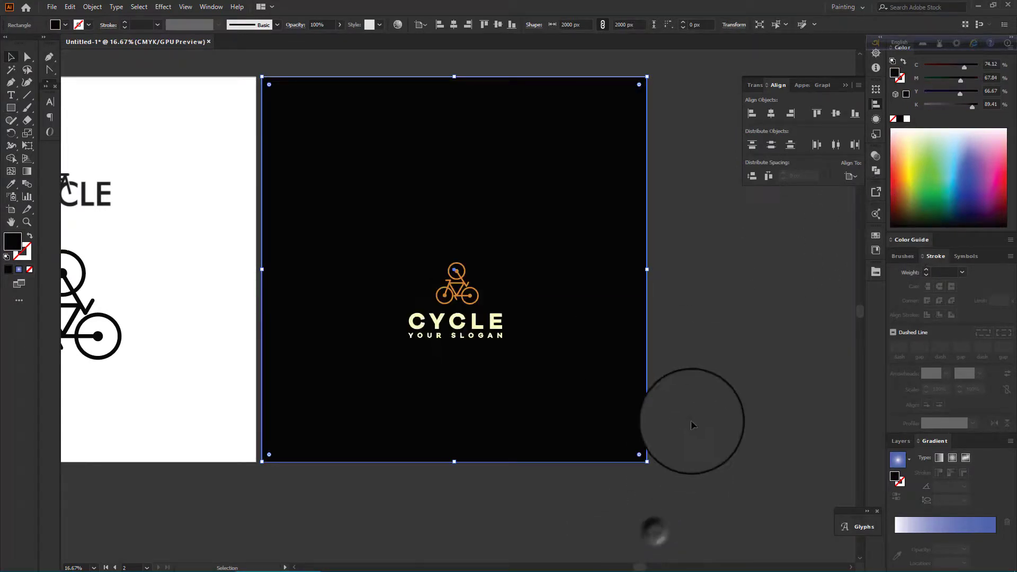
Move the whole logo up slightly on the black background.
{"action": "left_click", "coordinate": [691, 423]}
{"action": "left_click", "coordinate": [562, 366]}
{"action": "left_click", "coordinate": [672, 318]}
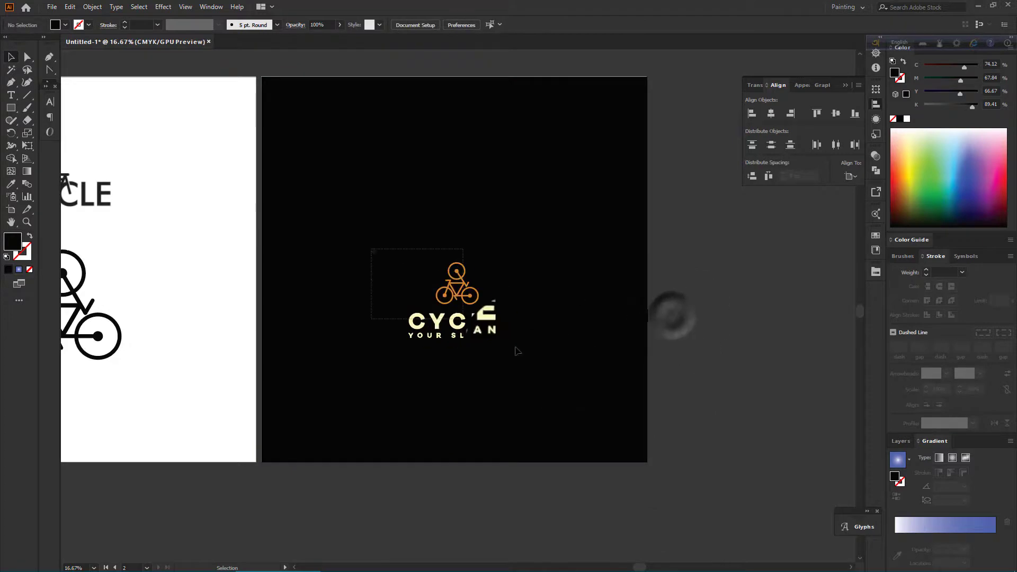
{"action": "left_click_drag", "start_coordinate": [518, 352], "coordinate": [519, 353]}
{"action": "left_click_drag", "start_coordinate": [468, 296], "coordinate": [470, 240]}
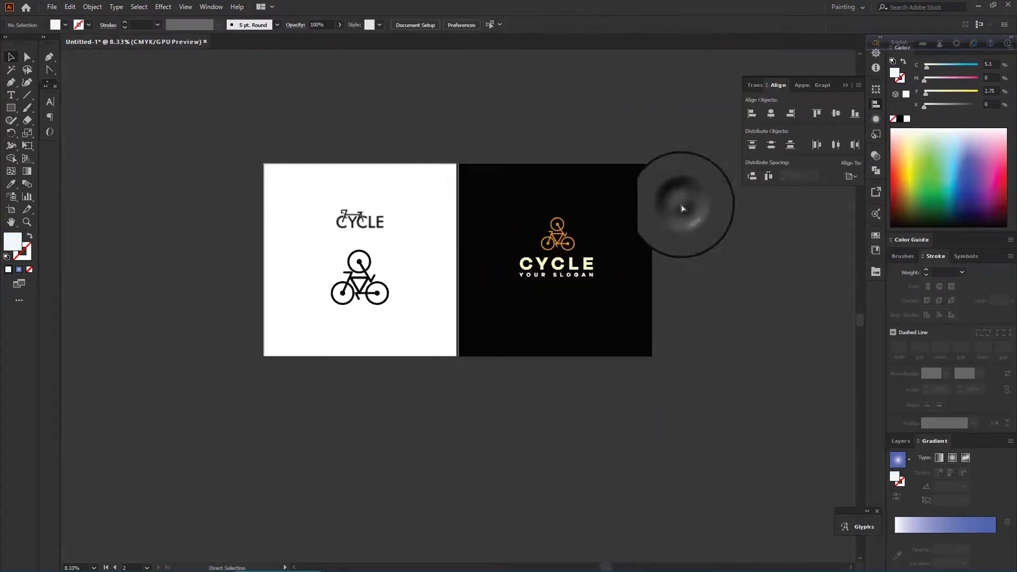
Recolor the cyclist icon white.
{"action": "scroll", "coordinate": [493, 322], "scroll_direction": "up", "scroll_amount": 2}
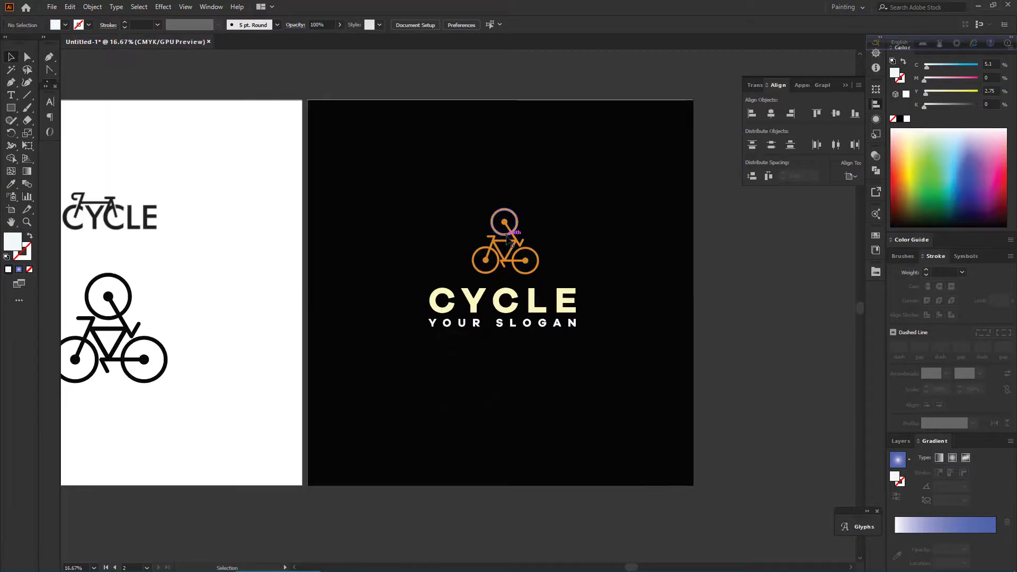
{"action": "left_click", "coordinate": [506, 237]}
{"action": "left_click", "coordinate": [908, 119]}
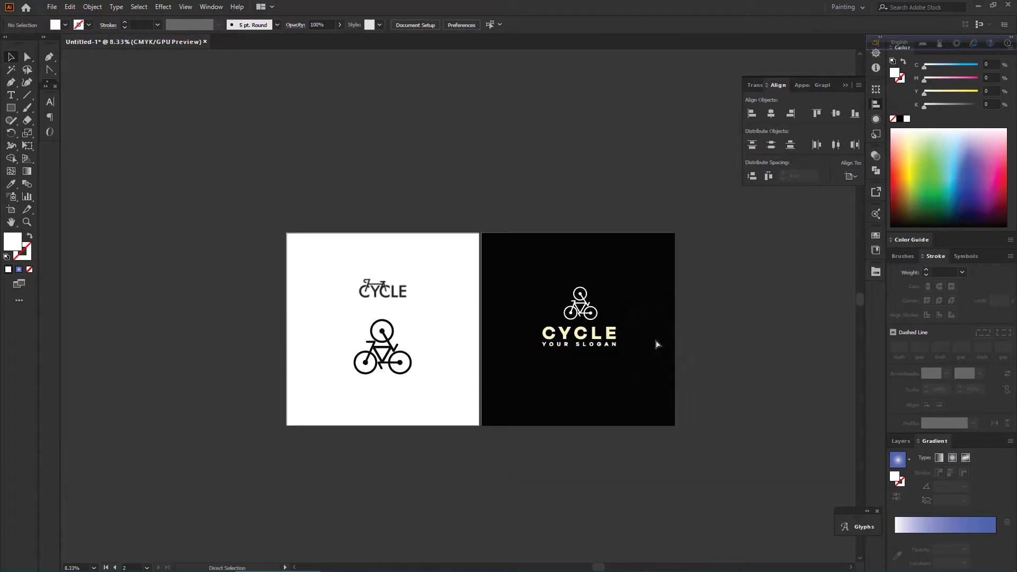
Center the whole logo horizontally and vertically on the black artboard.
{"action": "scroll", "coordinate": [578, 372], "scroll_direction": "up", "scroll_amount": 2}
{"action": "scroll", "coordinate": [577, 372], "scroll_direction": "down", "scroll_amount": 5}
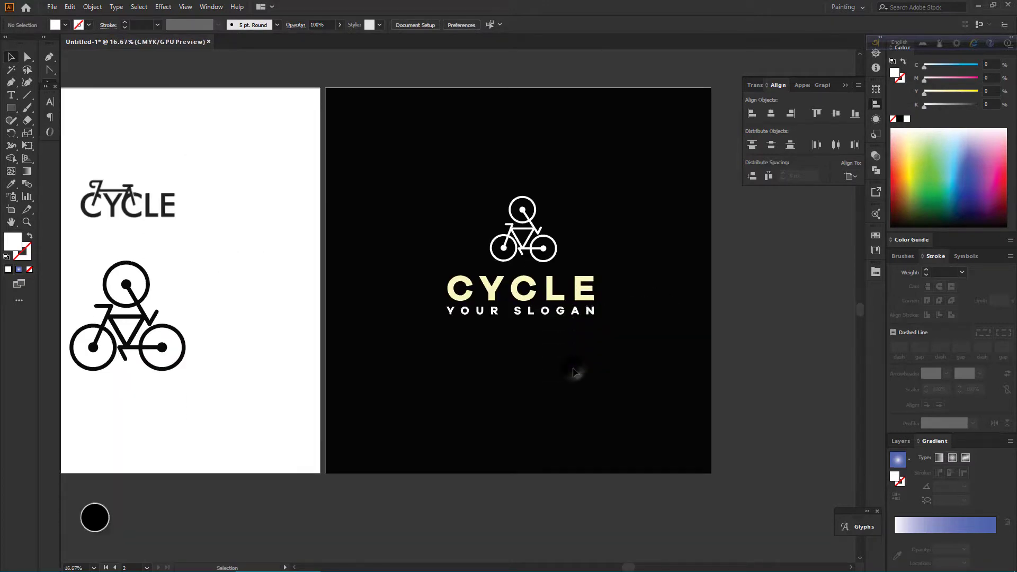
{"action": "scroll", "coordinate": [576, 372], "scroll_direction": "up", "scroll_amount": 2}
{"action": "scroll", "coordinate": [576, 373], "scroll_direction": "down", "scroll_amount": 2}
{"action": "key", "text": "ctrl+0"}
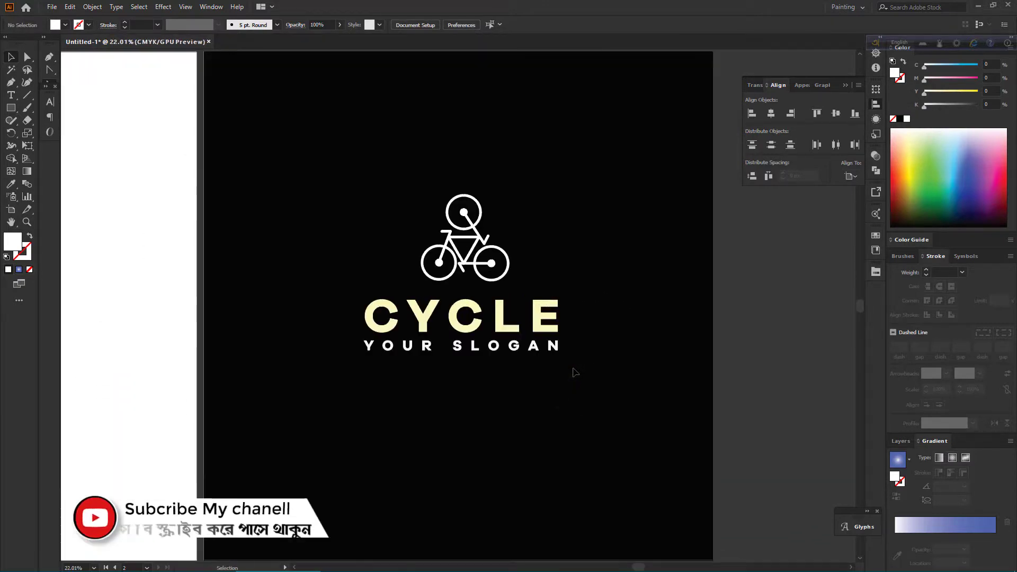
{"action": "scroll", "coordinate": [576, 372], "scroll_direction": "down", "scroll_amount": 4}
{"action": "scroll", "coordinate": [576, 373], "scroll_direction": "up", "scroll_amount": 4}
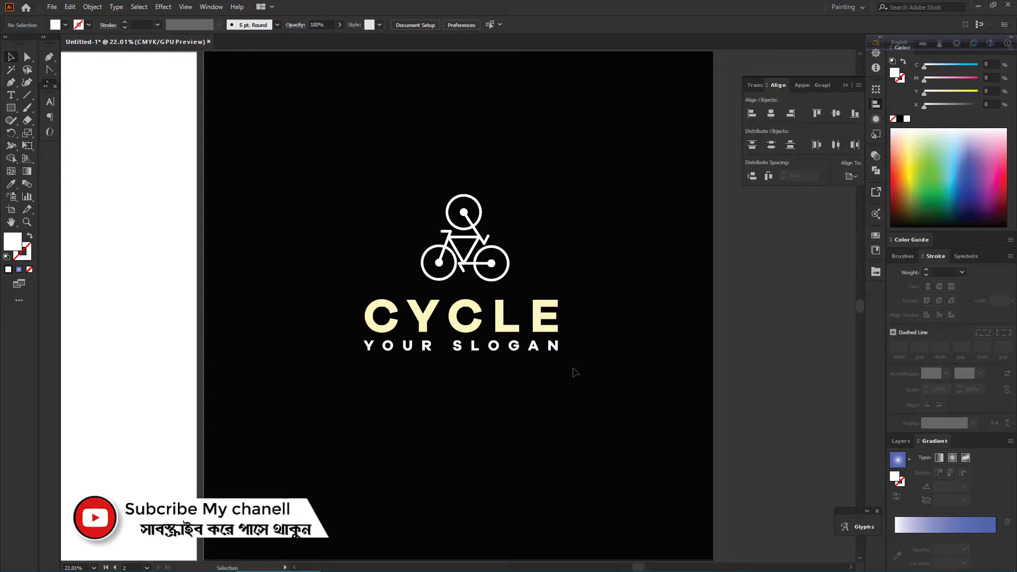
{"action": "scroll", "coordinate": [575, 372], "scroll_direction": "down", "scroll_amount": 1}
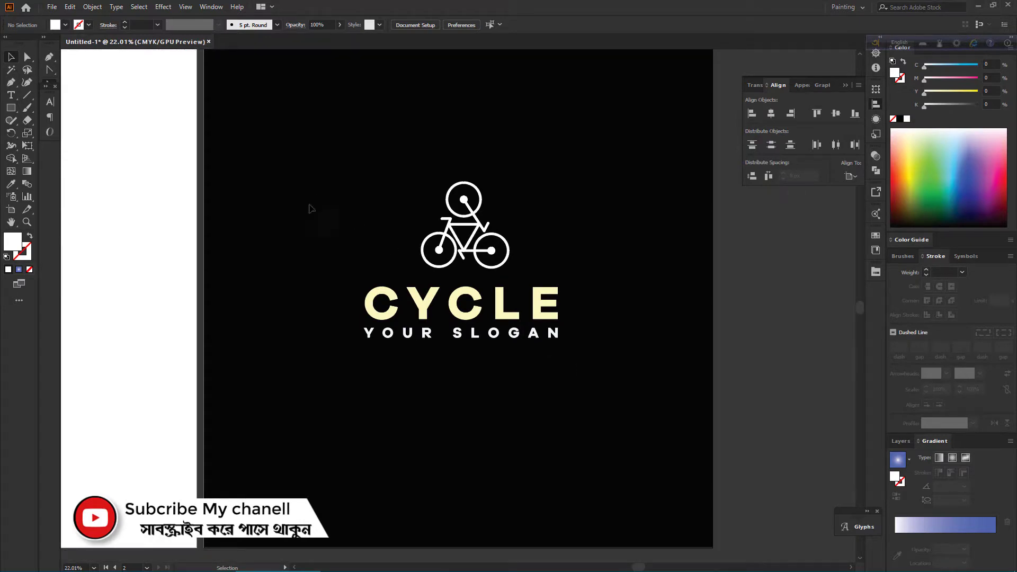
{"action": "left_click_drag", "start_coordinate": [293, 178], "coordinate": [517, 400]}
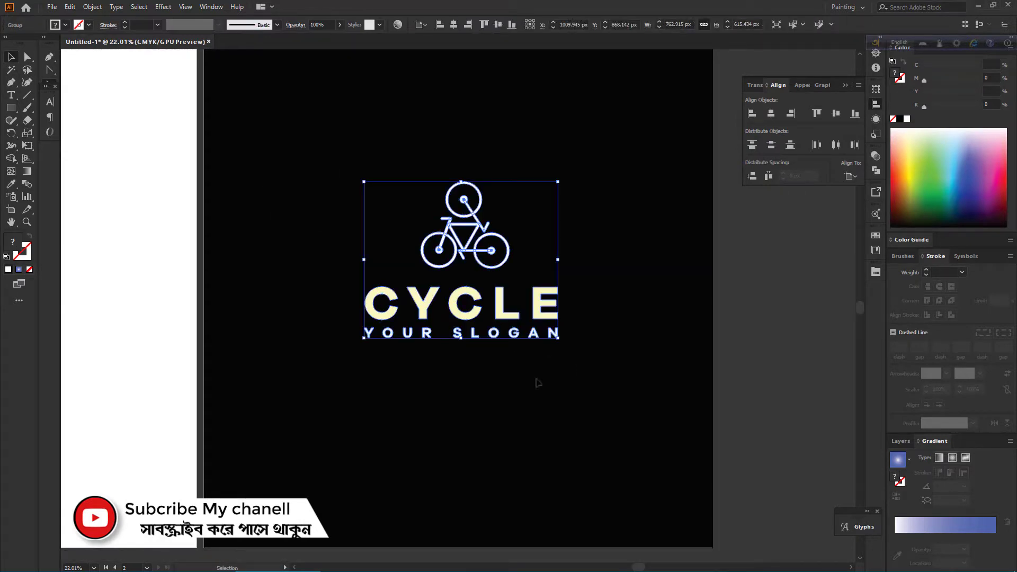
{"action": "left_click", "coordinate": [770, 113]}
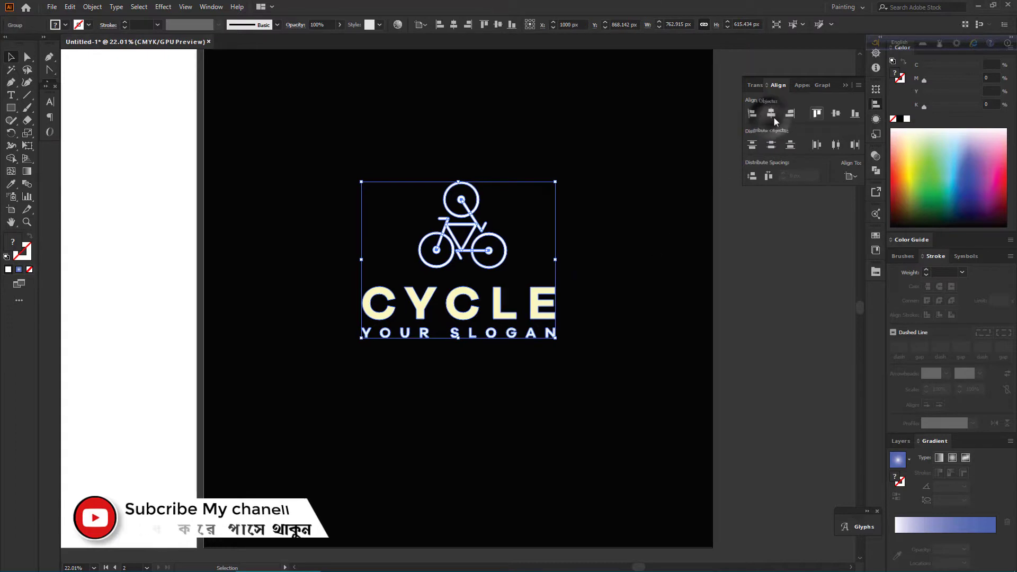
{"action": "left_click", "coordinate": [836, 113]}
{"action": "left_click", "coordinate": [746, 220]}
Preview the finished logo in Presentation Mode.
{"action": "scroll", "coordinate": [643, 325], "scroll_direction": "up", "scroll_amount": 1}
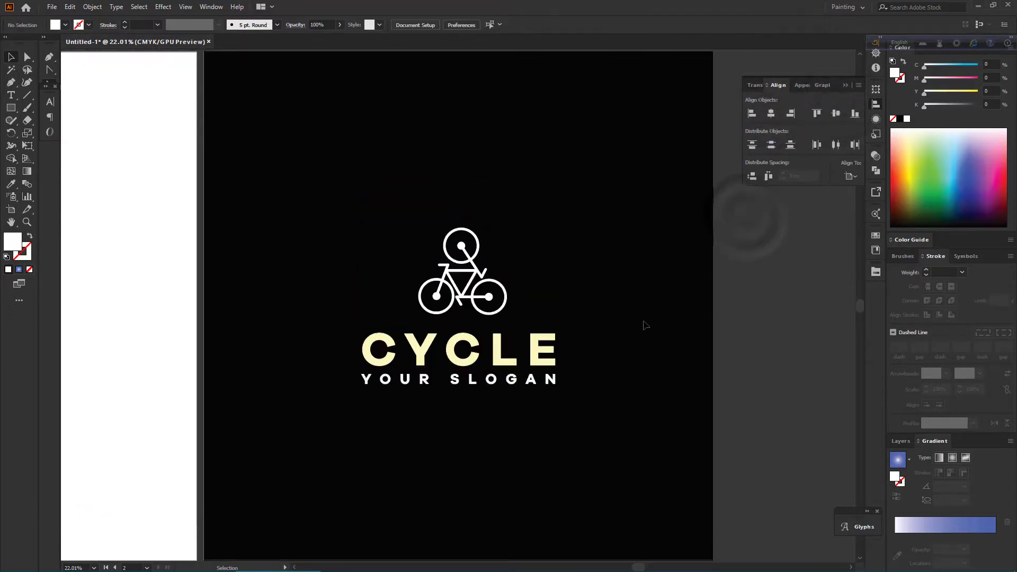
{"action": "left_click", "coordinate": [185, 6]}
{"action": "key", "text": "Down"}
{"action": "key", "text": "Down"}
{"action": "key", "text": "Down"}
{"action": "key", "text": "Down"}
{"action": "key", "text": "Down"}
{"action": "key", "text": "Down"}
{"action": "key", "text": "Down"}
{"action": "key", "text": "Down"}
{"action": "key", "text": "Down"}
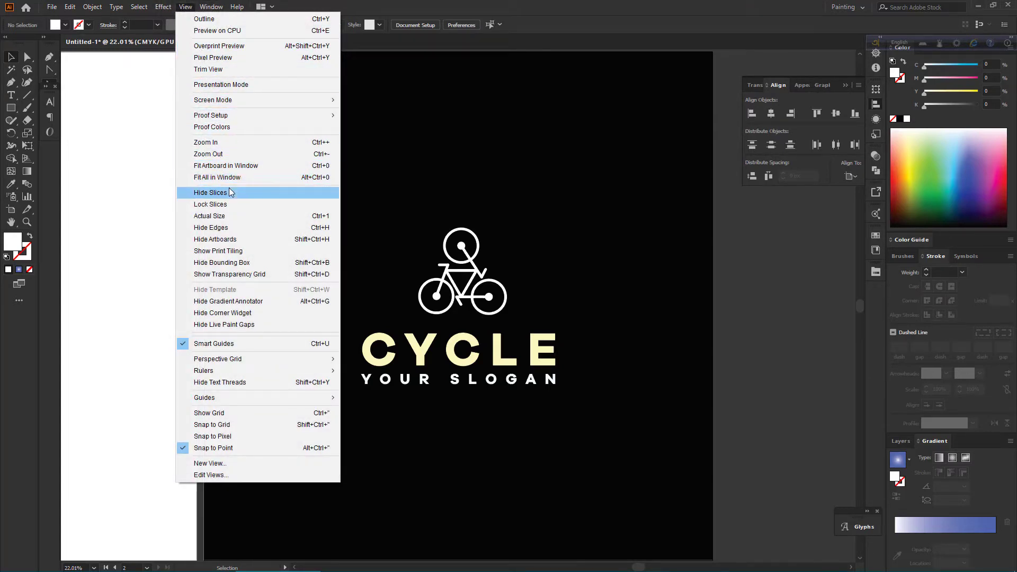
{"action": "left_click", "coordinate": [238, 85]}
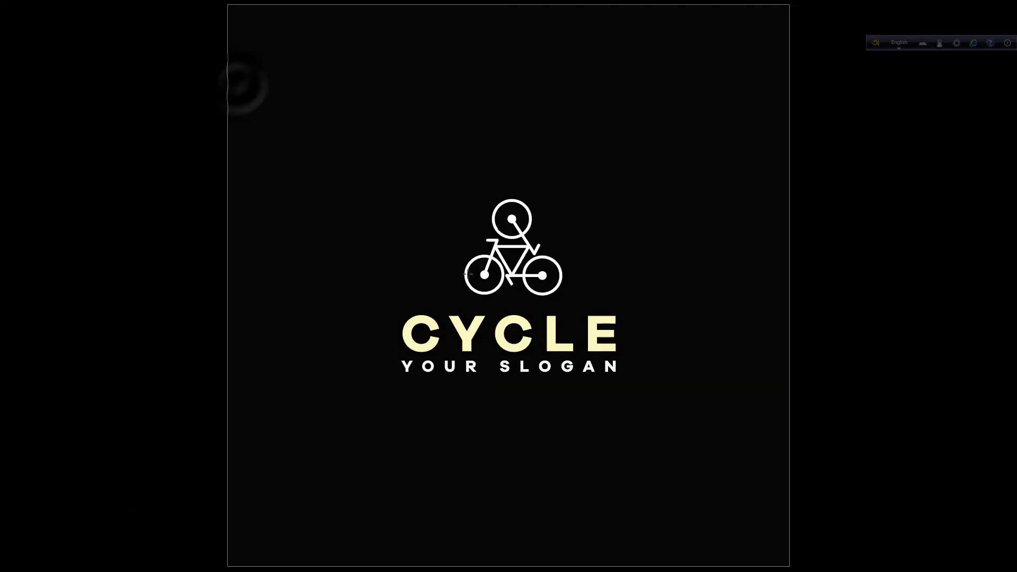
{"action": "scroll", "coordinate": [602, 385], "scroll_direction": "down", "scroll_amount": 1}
{"action": "scroll", "coordinate": [601, 386], "scroll_direction": "up", "scroll_amount": 2}
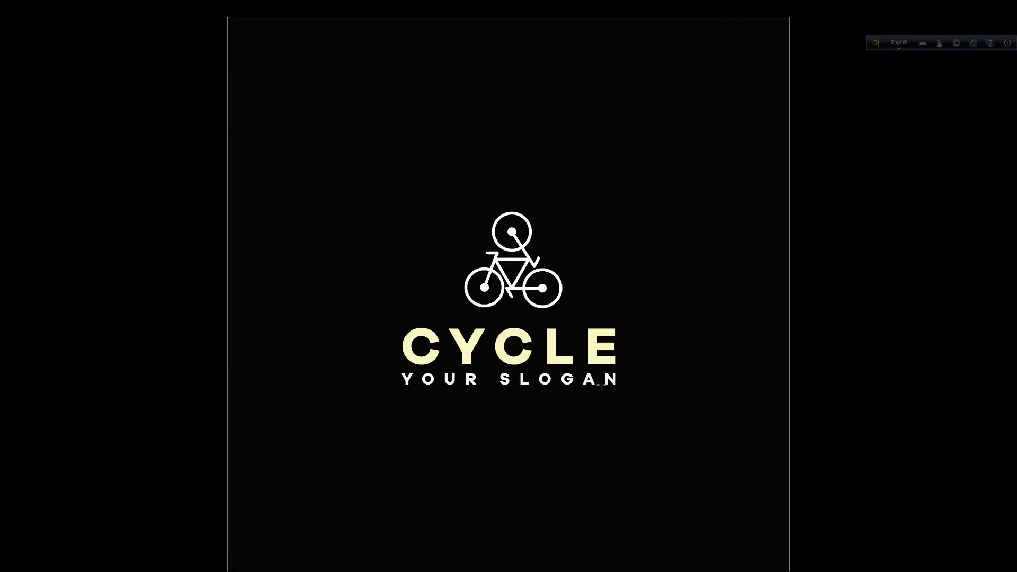
{"action": "scroll", "coordinate": [601, 386], "scroll_direction": "down", "scroll_amount": 1}
{"action": "scroll", "coordinate": [602, 385], "scroll_direction": "up", "scroll_amount": 1}
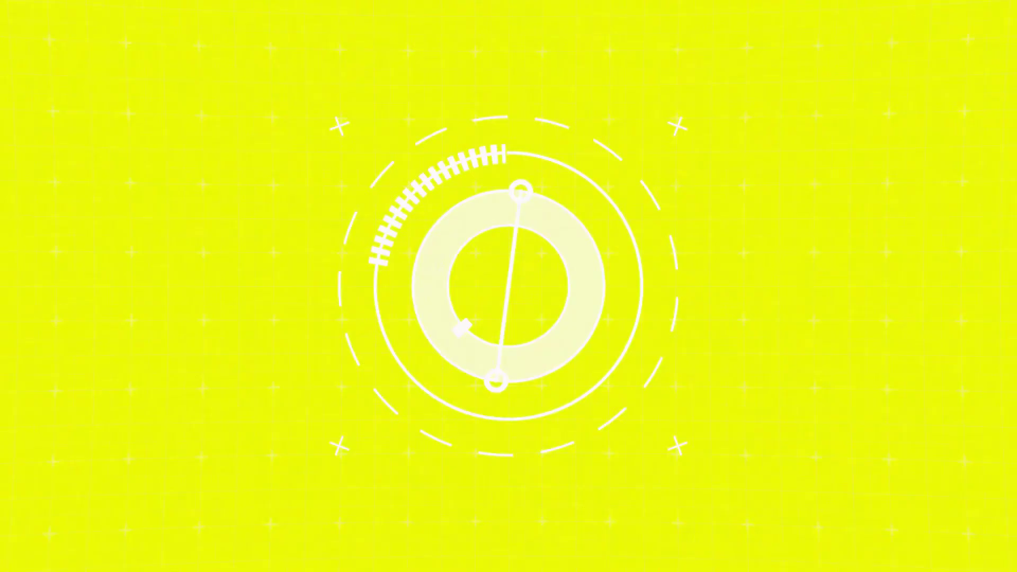